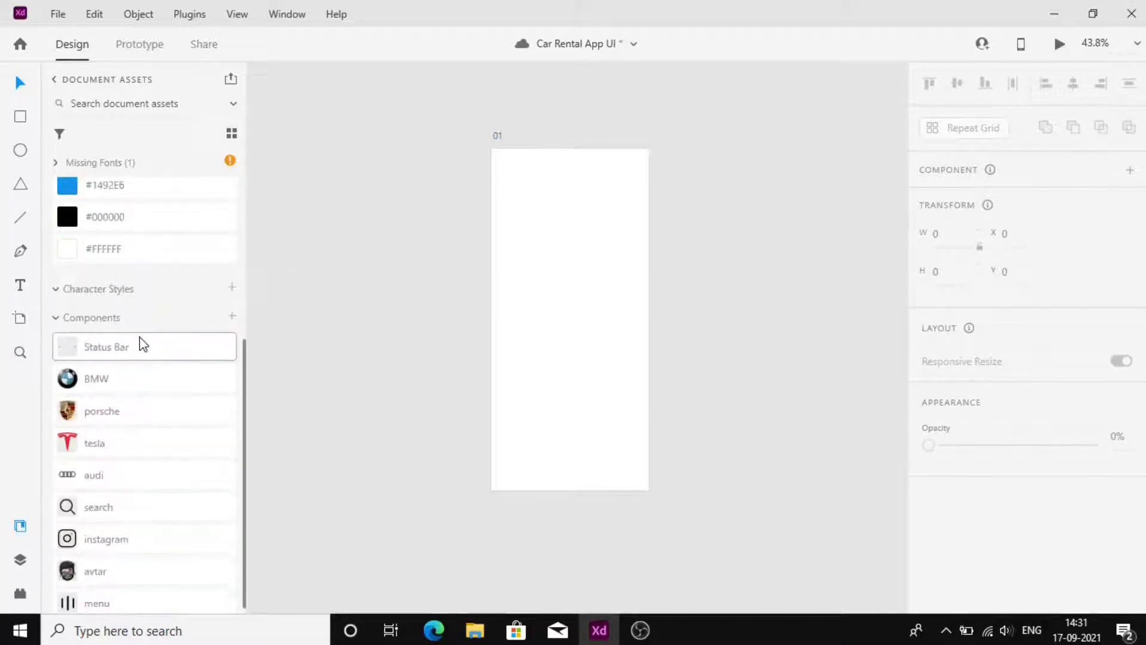
# Step: Place the Status Bar component across the top edge of artboard 01
pyautogui.moveTo(557, 188); pyautogui.dragTo(562, 158)
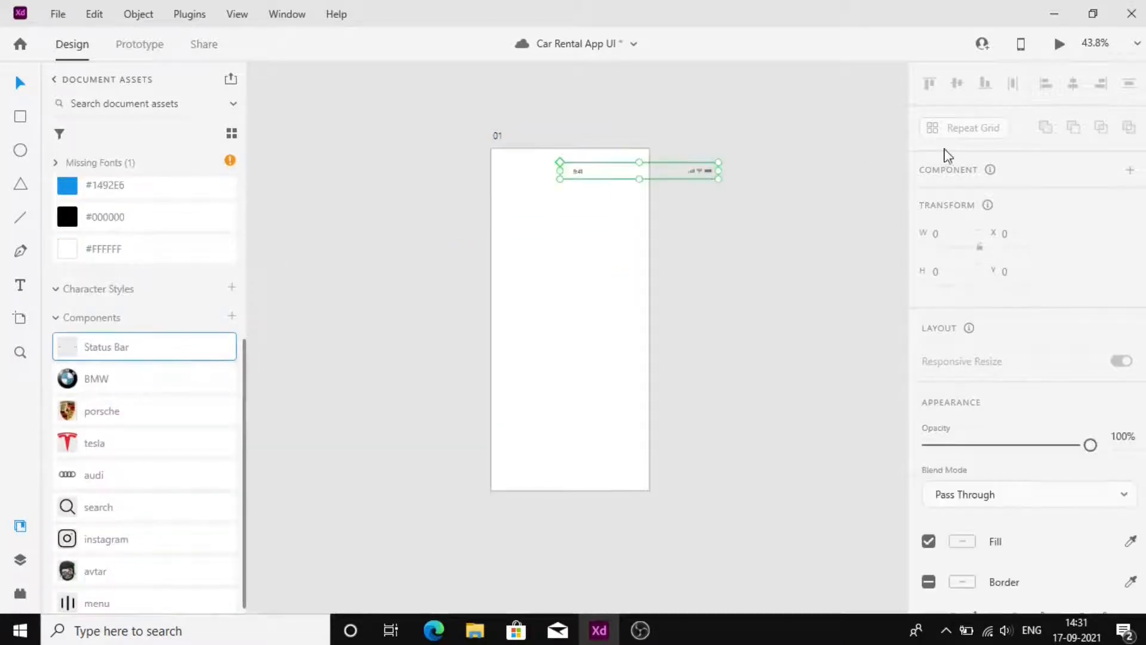
pyautogui.click(735, 209)
pyautogui.scroll(5, 559, 200)
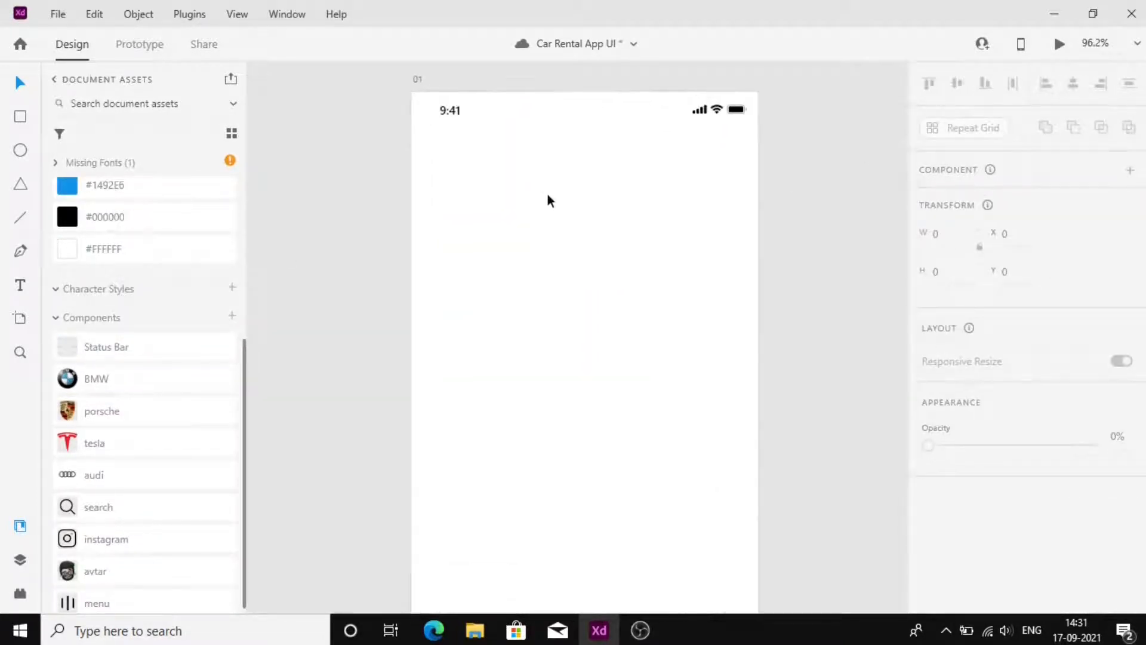
# Step: Add the menu component at the left and the avtar component at the right of the artboard, beneath the status bar
pyautogui.scroll(-1, 110, 546)
pyautogui.moveTo(323, 369); pyautogui.dragTo(433, 161)
pyautogui.moveTo(110, 555); pyautogui.dragTo(734, 177)
# Step: Add the text "Luxury" between the menu icon and the avatar
pyautogui.press('t')
pyautogui.click(532, 189)
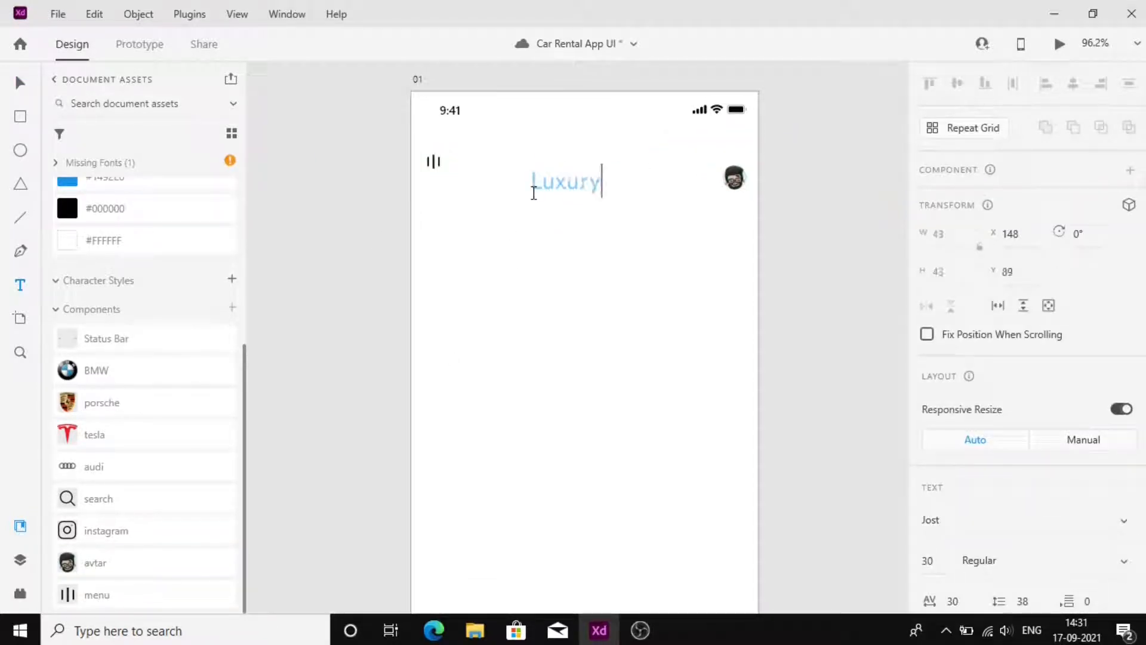
pyautogui.press('Escape')
pyautogui.press('v')
# Step: Set the fill colour of the Luxury text to black
pyautogui.scroll(-6, 951, 303)
pyautogui.click(962, 371)
pyautogui.moveTo(775, 343); pyautogui.dragTo(847, 406)
pyautogui.click(1061, 440)
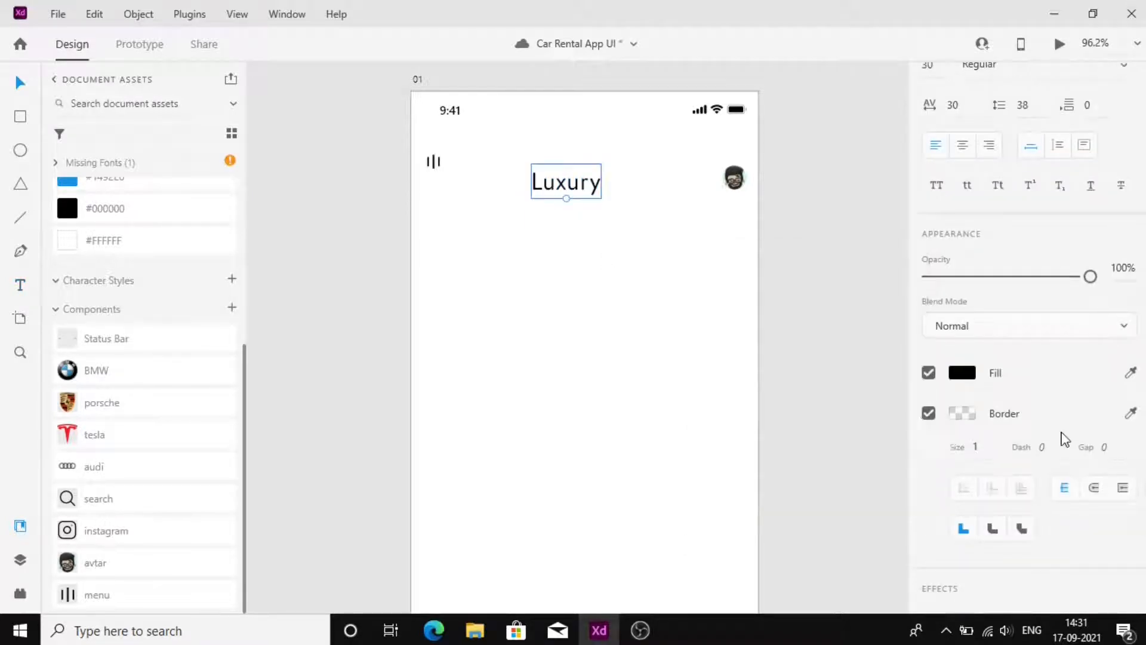
# Step: Set the font of the Luxury text to Playfair Display
pyautogui.scroll(5, 993, 394)
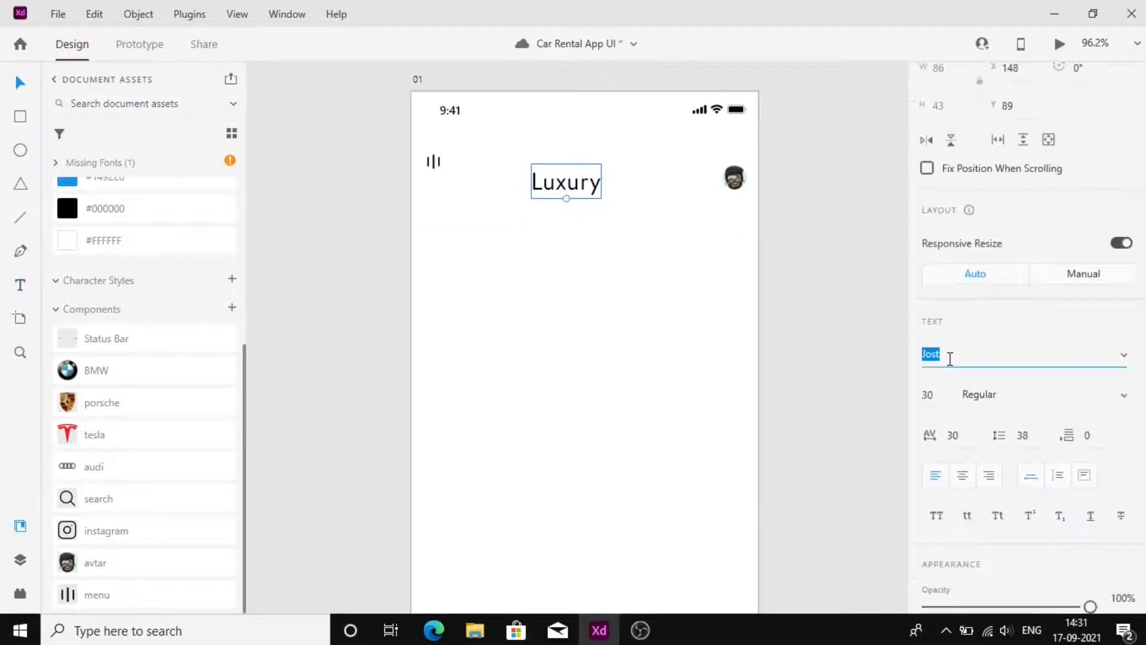
pyautogui.scroll(3, 956, 418)
pyautogui.click(971, 529)
pyautogui.write('Playfair Display')
pyautogui.press('Return')
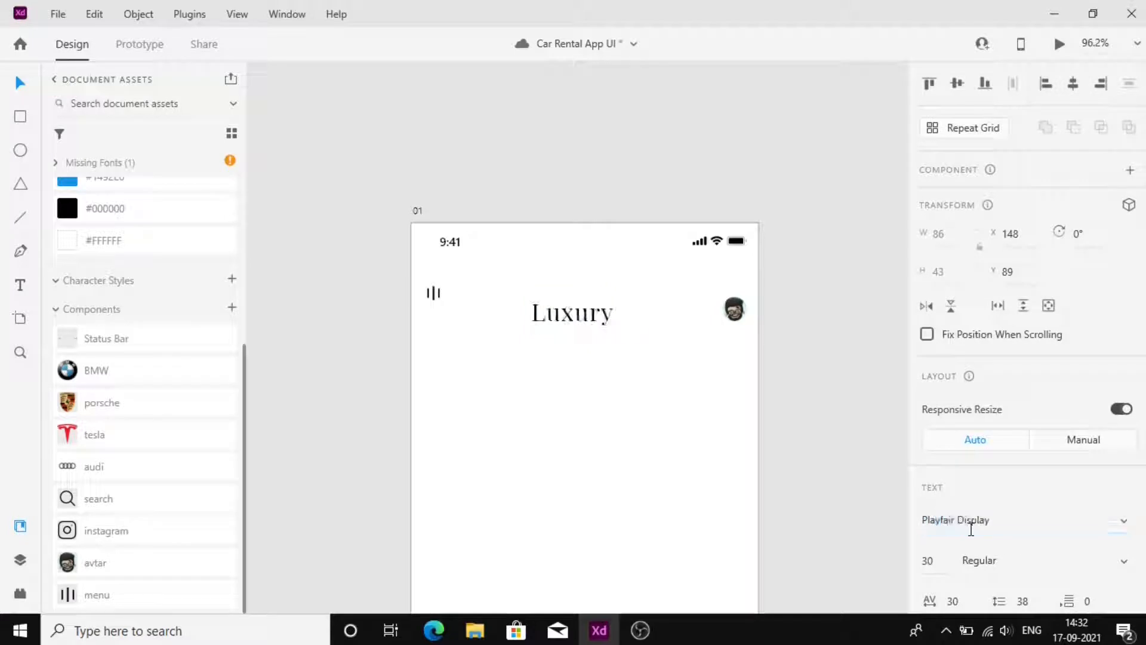
# Step: Set the Luxury text to size 20 in Bold Roman and move it to the horizontal centre of the header
pyautogui.click(936, 569)
pyautogui.write('20')
pyautogui.press('Return')
pyautogui.click(1034, 561)
pyautogui.write('Bold Roman')
pyautogui.press('Return')
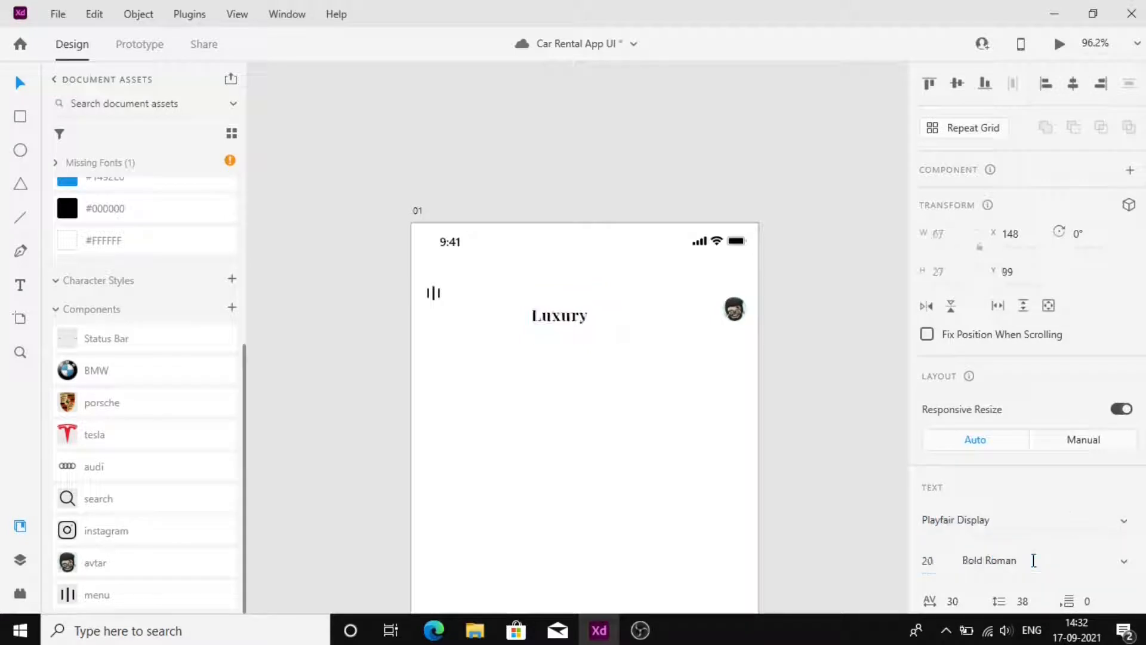
pyautogui.moveTo(563, 318); pyautogui.dragTo(587, 290)
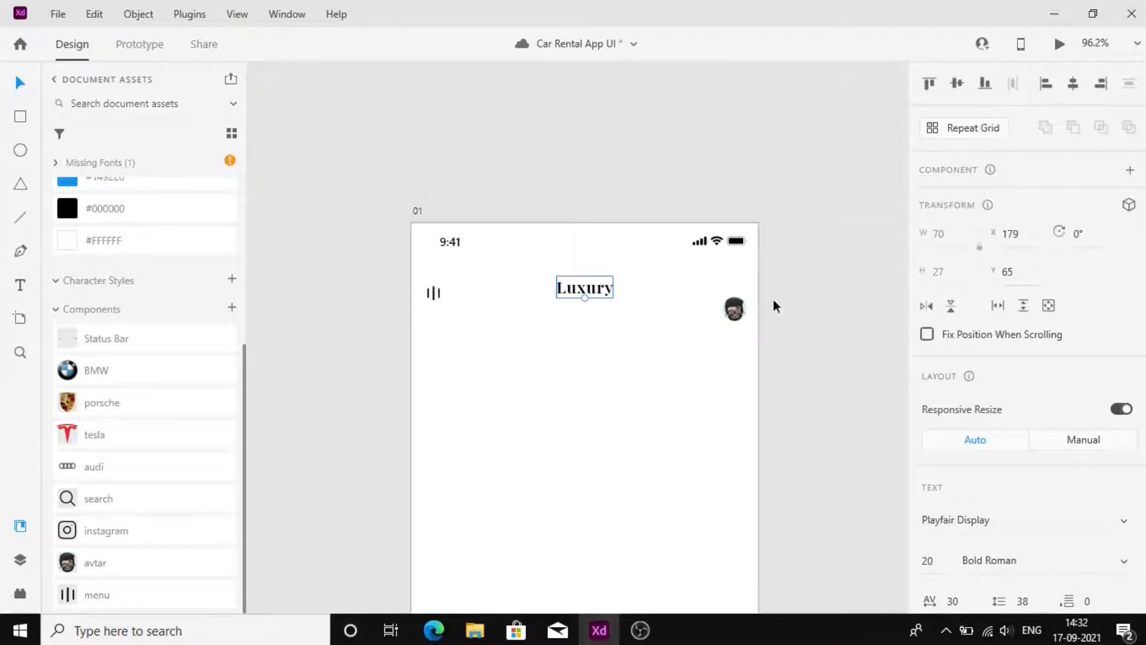
# Step: Draw a horizontal line about 15 px wide above the letters "ur" of the Luxury title
pyautogui.keyDown('ctrl'); pyautogui.scroll(5, 680, 315); pyautogui.keyUp('ctrl')
pyautogui.moveTo(643, 305); pyautogui.dragTo(702, 305)
pyautogui.scroll(-5, 974, 321)
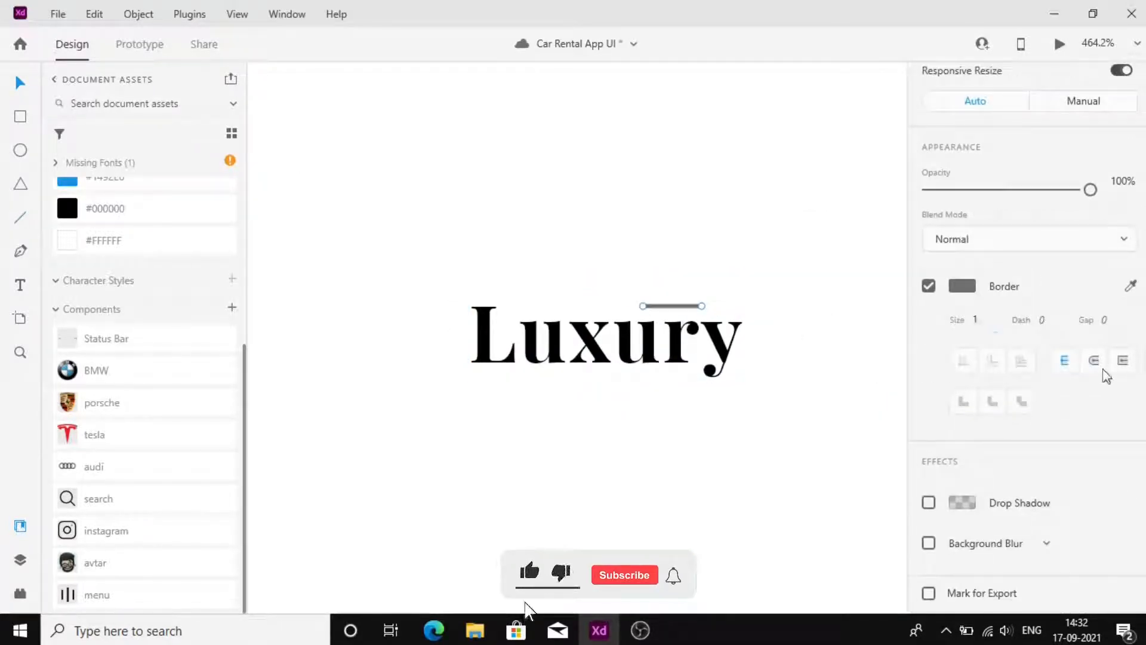
# Step: Give the line above the Luxury title round caps and a black border colour
pyautogui.click(1098, 363)
pyautogui.click(962, 285)
pyautogui.moveTo(773, 253); pyautogui.dragTo(709, 322)
pyautogui.click(684, 358)
pyautogui.click(680, 427)
# Step: Shorten the black line above the title slightly from its right end
pyautogui.keyDown('ctrl'); pyautogui.scroll(4, 673, 321); pyautogui.keyUp('ctrl')
pyautogui.click(784, 264)
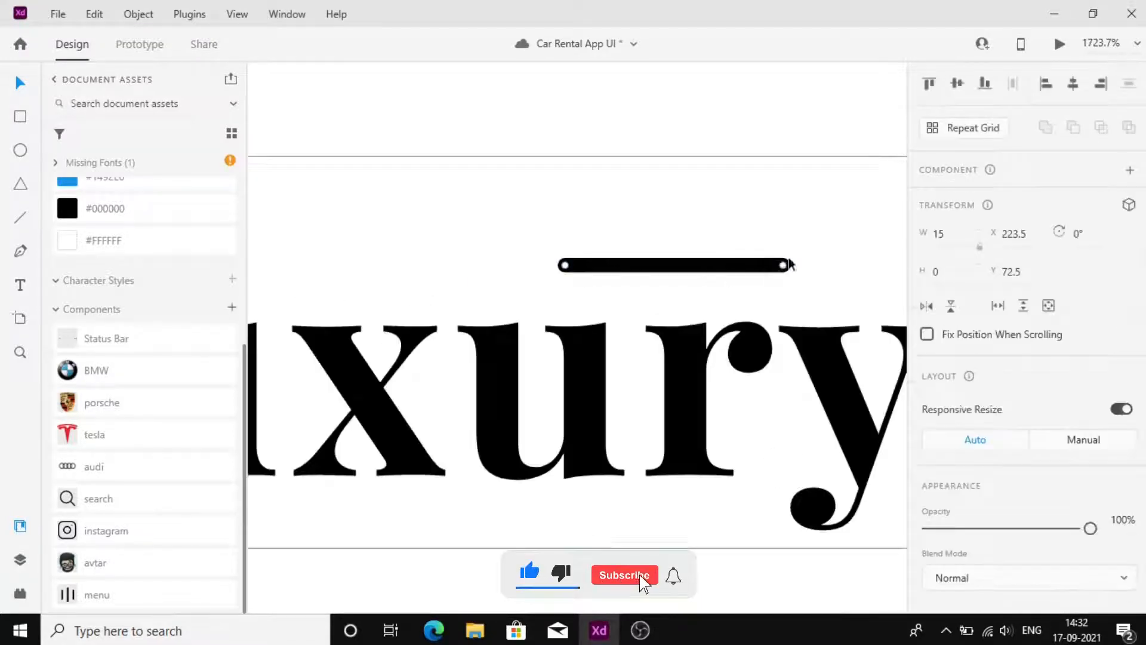
pyautogui.moveTo(784, 265); pyautogui.dragTo(755, 265)
# Step: Duplicate the black line, shorten the copy to 4 px at the right end, and colour it #FF7777
pyautogui.hotkey('ctrl', 'd')
pyautogui.moveTo(564, 265); pyautogui.dragTo(695, 269)
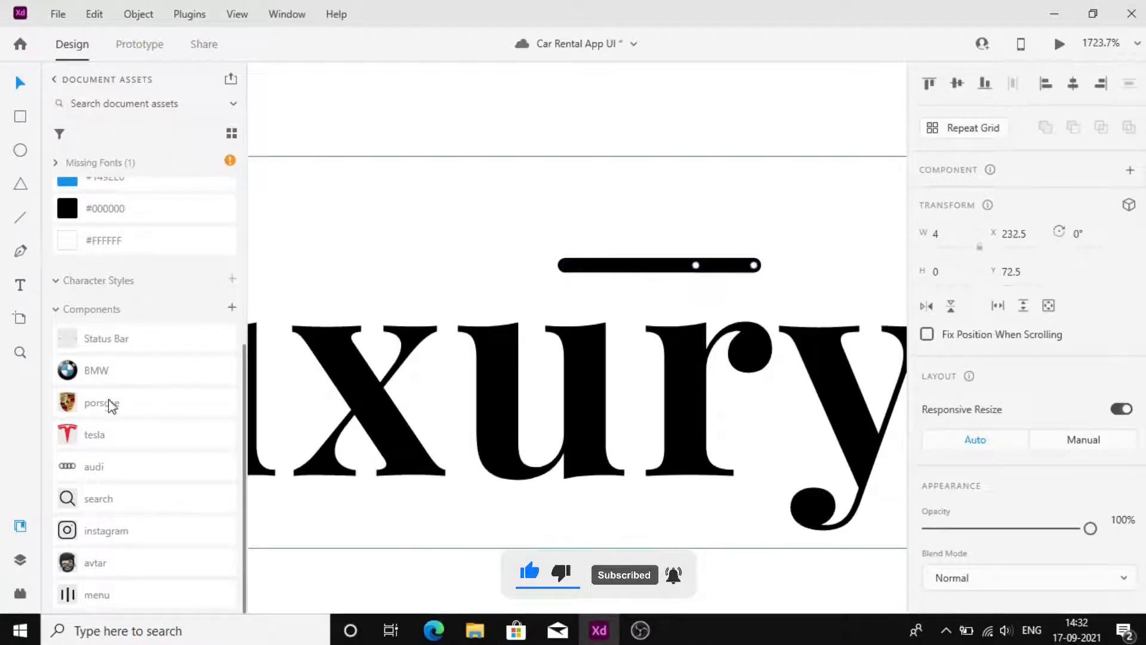
pyautogui.scroll(5, 119, 358)
pyautogui.click(195, 261)
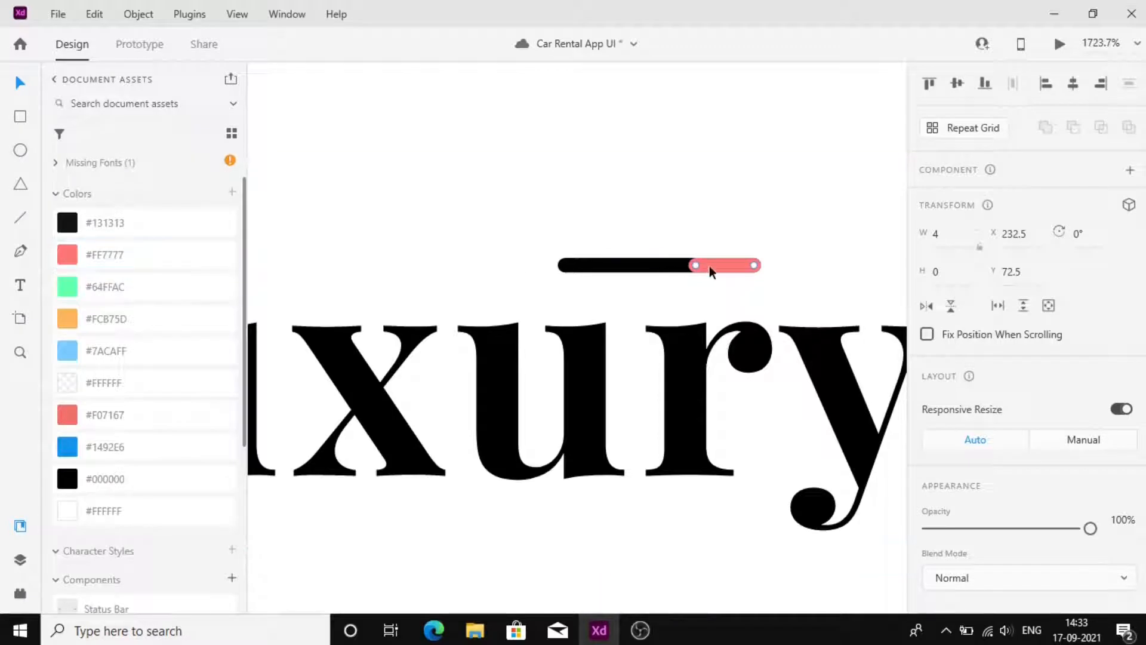
# Step: Add another copy of the coloured segment and apply #64FFAC as the border colour of the 4 px end segment
pyautogui.hotkey('ctrl', 'v')
pyautogui.rightClick(154, 288)
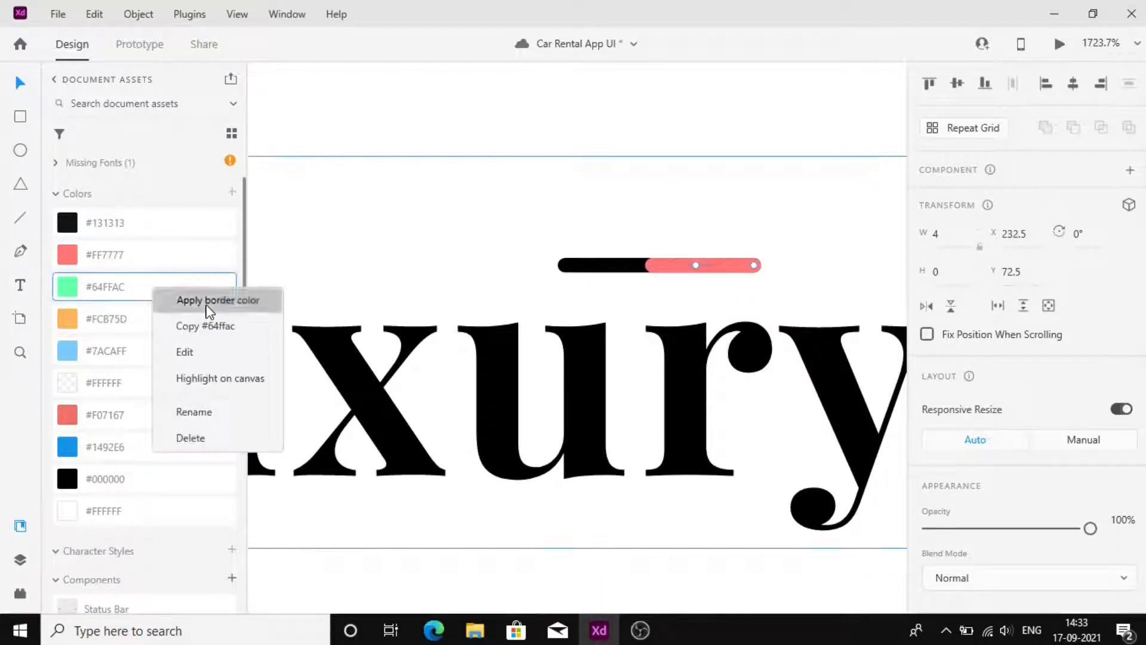
pyautogui.click(207, 302)
# Step: Select the Luxury title together with its accent line segments and group them
pyautogui.click(588, 209)
pyautogui.scroll(-10, 588, 215)
pyautogui.click(638, 298)
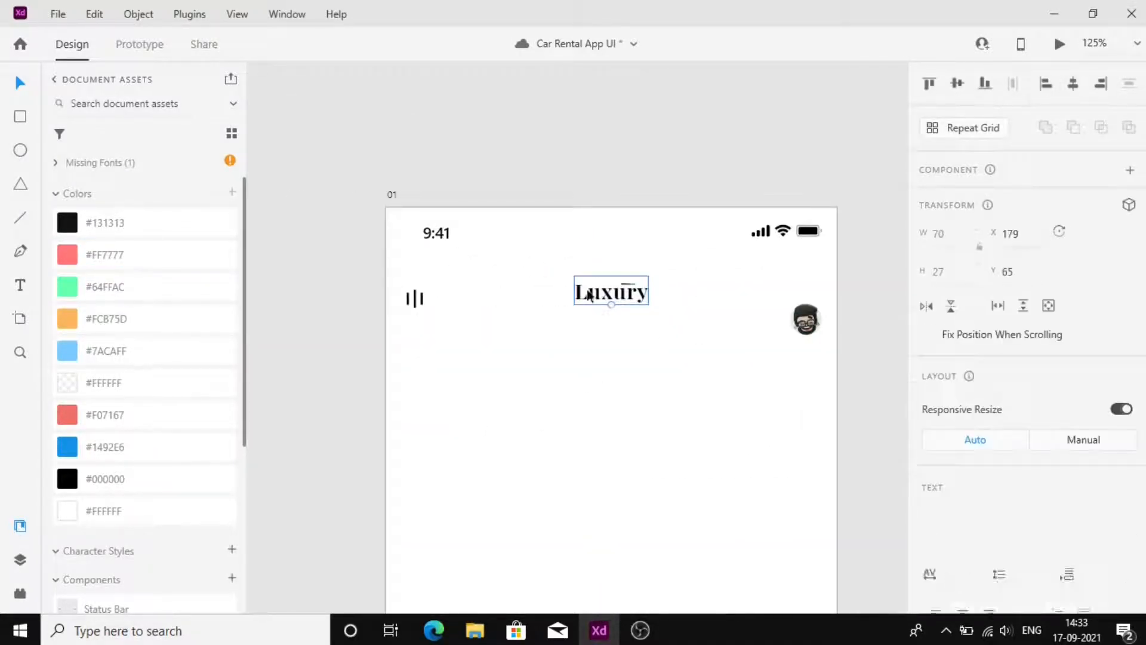
pyautogui.rightClick(644, 304)
pyautogui.click(695, 227)
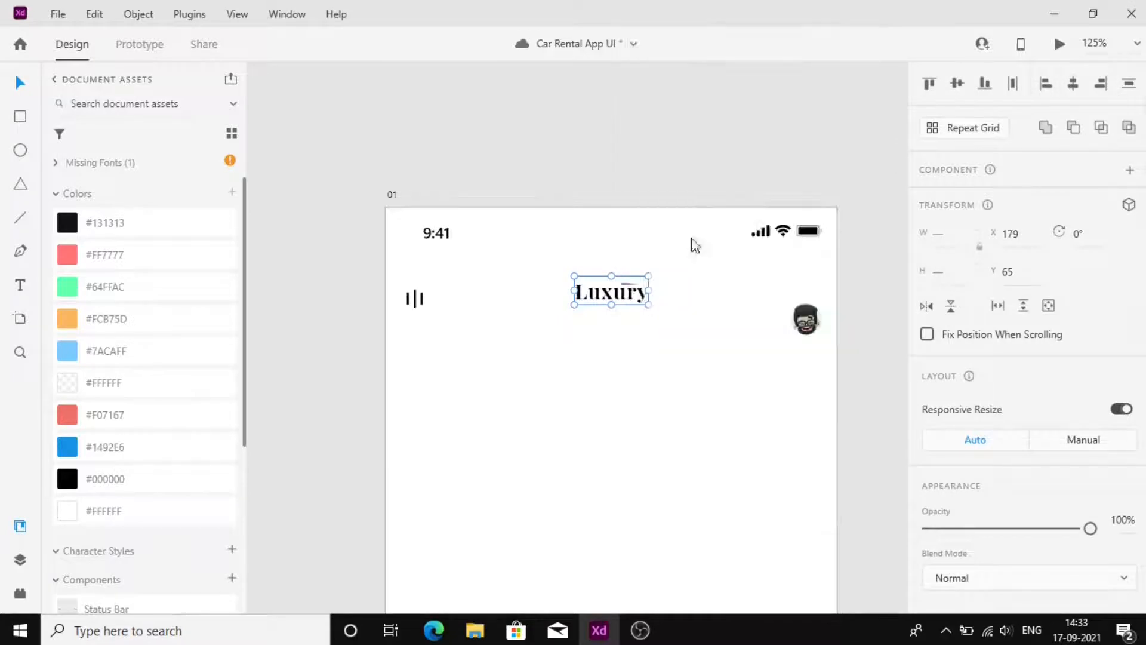
# Step: Align the menu icon, the Luxury title and the avatar to a common vertical middle
pyautogui.click(598, 397)
pyautogui.click(806, 319)
pyautogui.keyDown('shift'); pyautogui.click(610, 293); pyautogui.keyUp('shift')
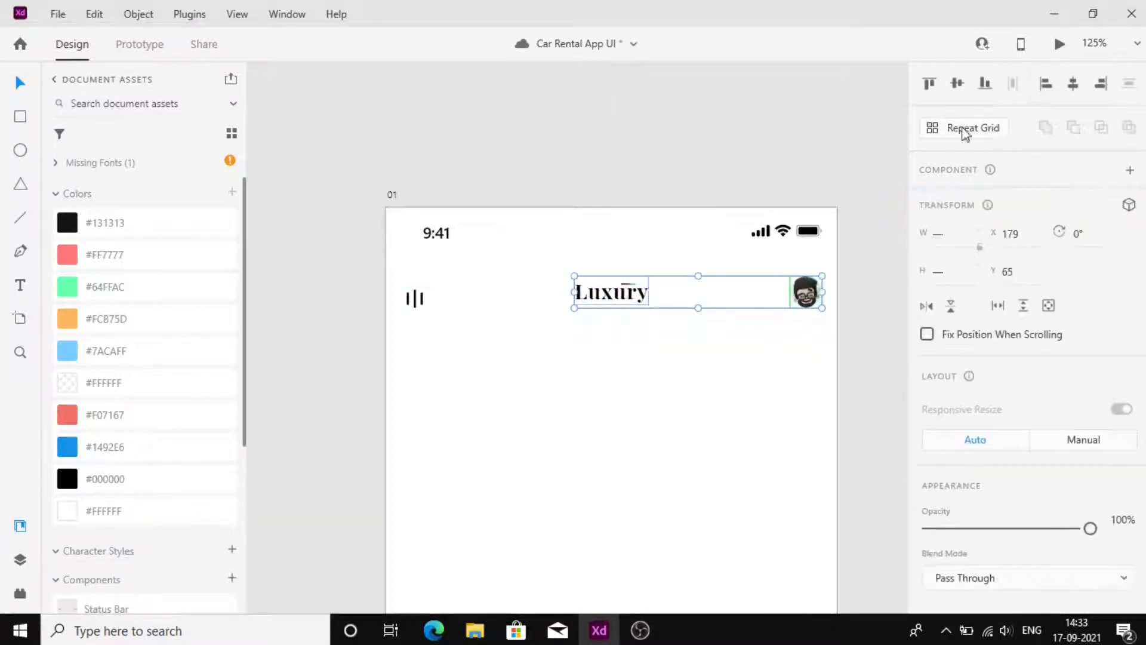
pyautogui.keyDown('shift'); pyautogui.click(412, 299); pyautogui.keyUp('shift')
pyautogui.hotkey('shift', 'm')
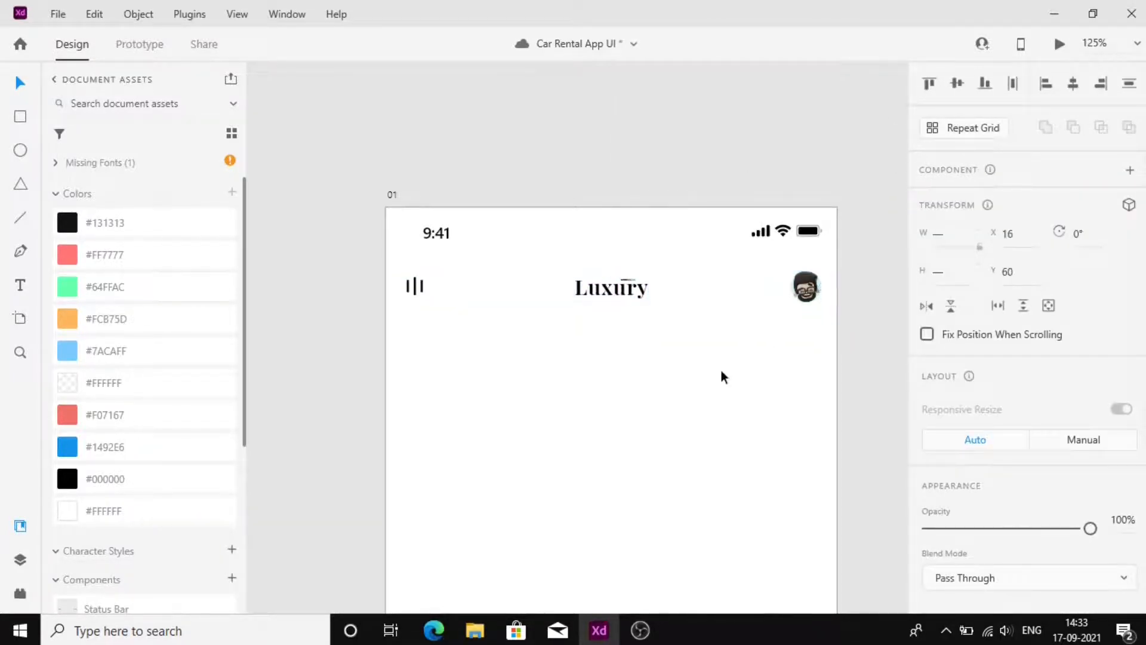
pyautogui.click(721, 370)
# Step: Add a two-line heading reading "Choose your luxury car" below the header
pyautogui.scroll(-2, 588, 358)
pyautogui.scroll(-1, 589, 359)
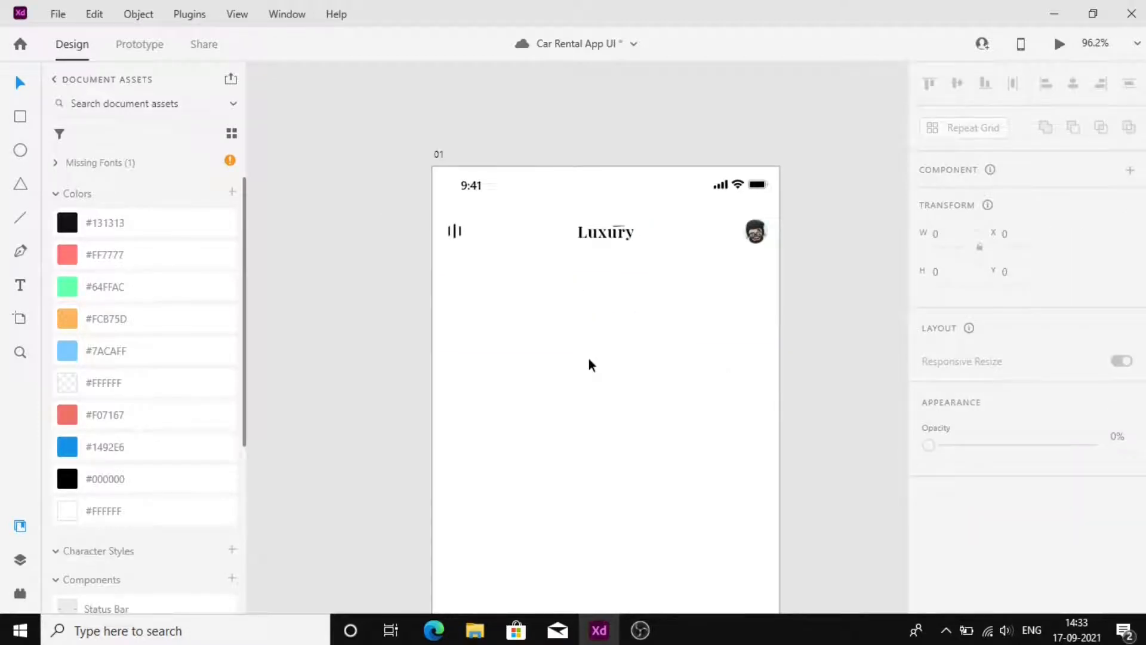
pyautogui.scroll(-1, 480, 327)
pyautogui.press('t')
pyautogui.click(480, 327)
pyautogui.write('Choose your')
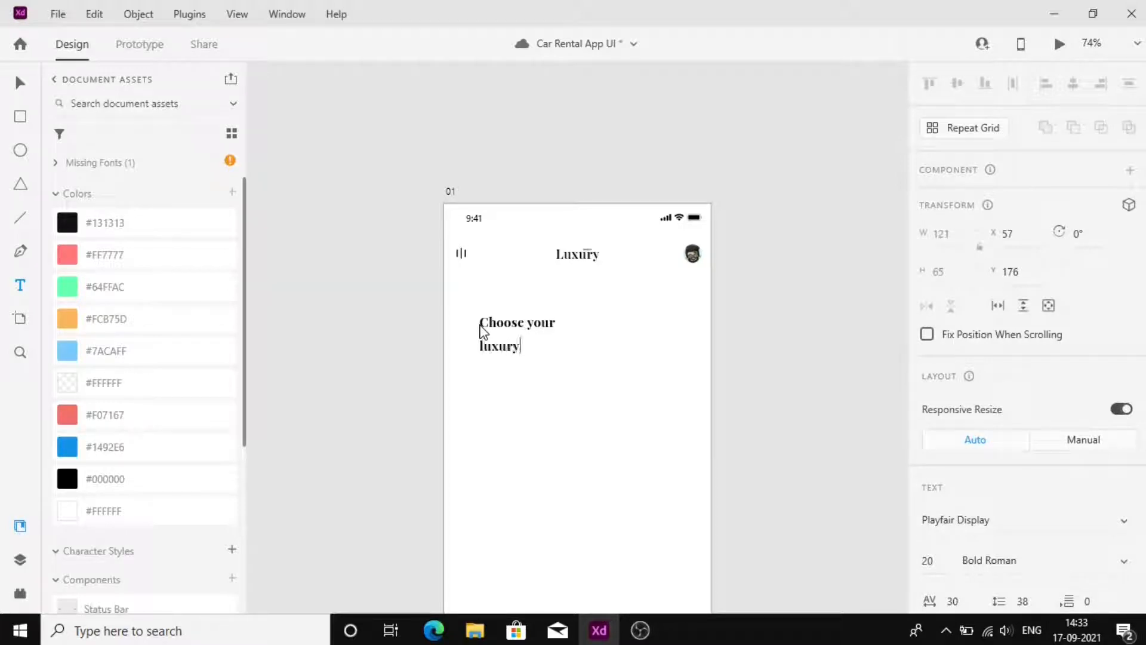
pyautogui.press('Escape')
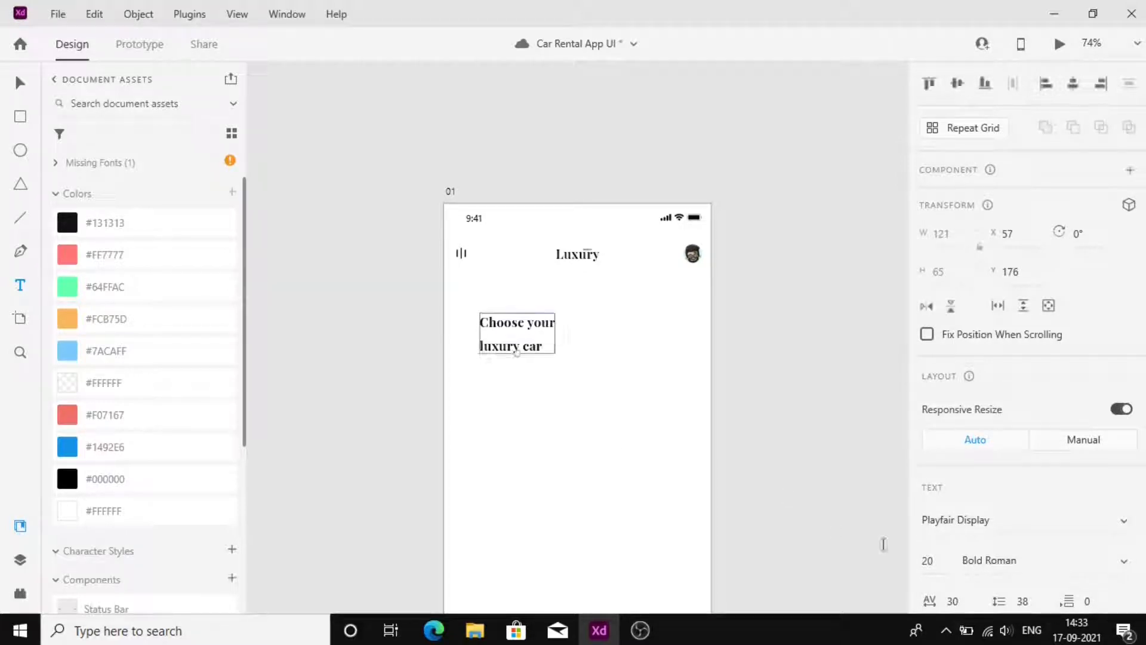
# Step: Set the heading's font to Jost Medium at size 30
pyautogui.click(954, 520)
pyautogui.write('Jost')
pyautogui.press('Return')
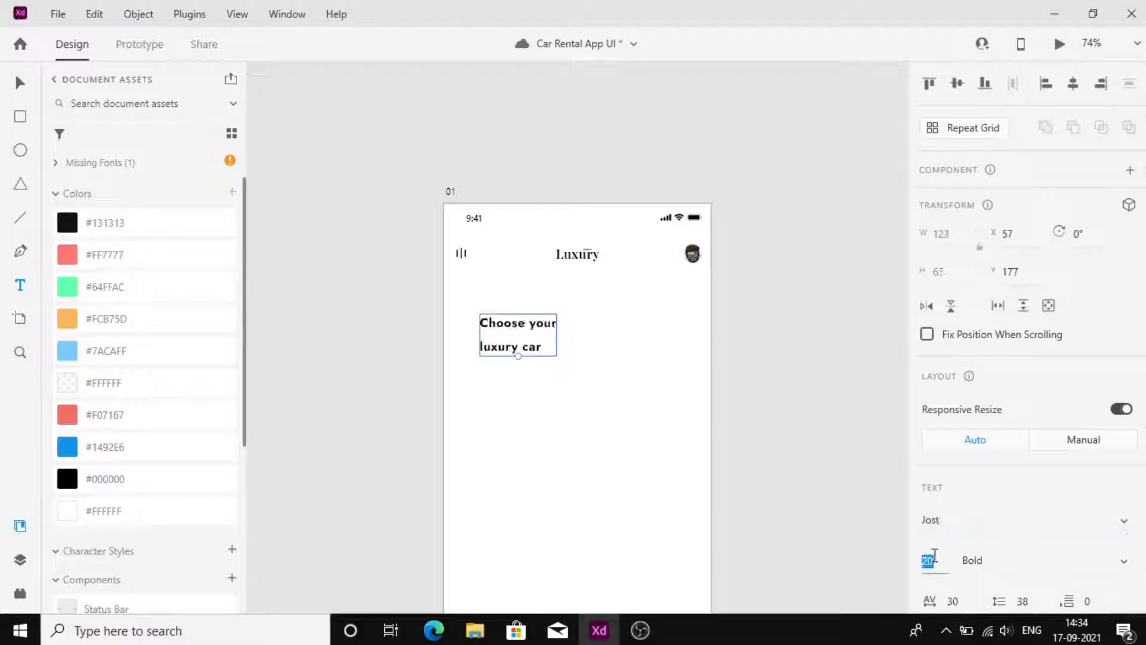
pyautogui.write('30')
pyautogui.press('Return')
# Step: Give the word "car" in the heading a lighter font weight than the rest
pyautogui.press('v')
pyautogui.scroll(5, 534, 382)
pyautogui.doubleClick(614, 200)
pyautogui.click(613, 201)
pyautogui.moveTo(587, 208); pyautogui.dragTo(694, 238)
pyautogui.moveTo(557, 292); pyautogui.dragTo(627, 296)
pyautogui.click(984, 558)
pyautogui.press('Up')
# Step: Give the word "your" in the heading the same lighter font weight as "car"
pyautogui.click(648, 227)
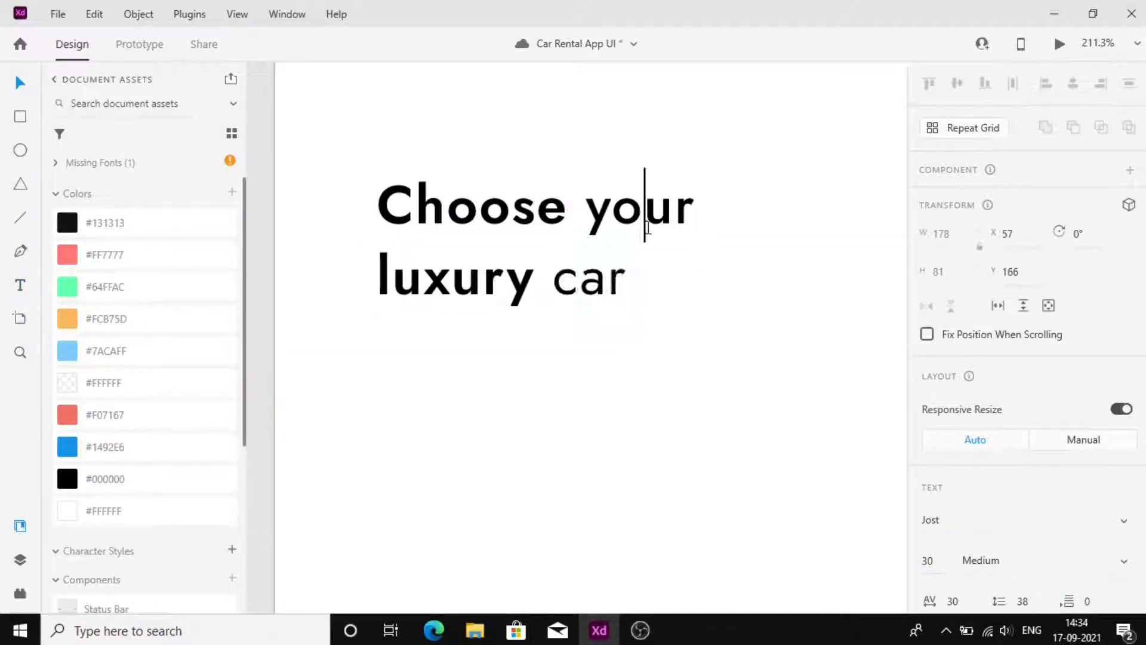
pyautogui.doubleClick(648, 228)
pyautogui.click(985, 559)
pyautogui.press('Up')
pyautogui.press('Escape')
# Step: Keep the heading's line spacing at 38 and move the heading to X 21, Y 137 beneath the menu icon
pyautogui.click(1032, 601)
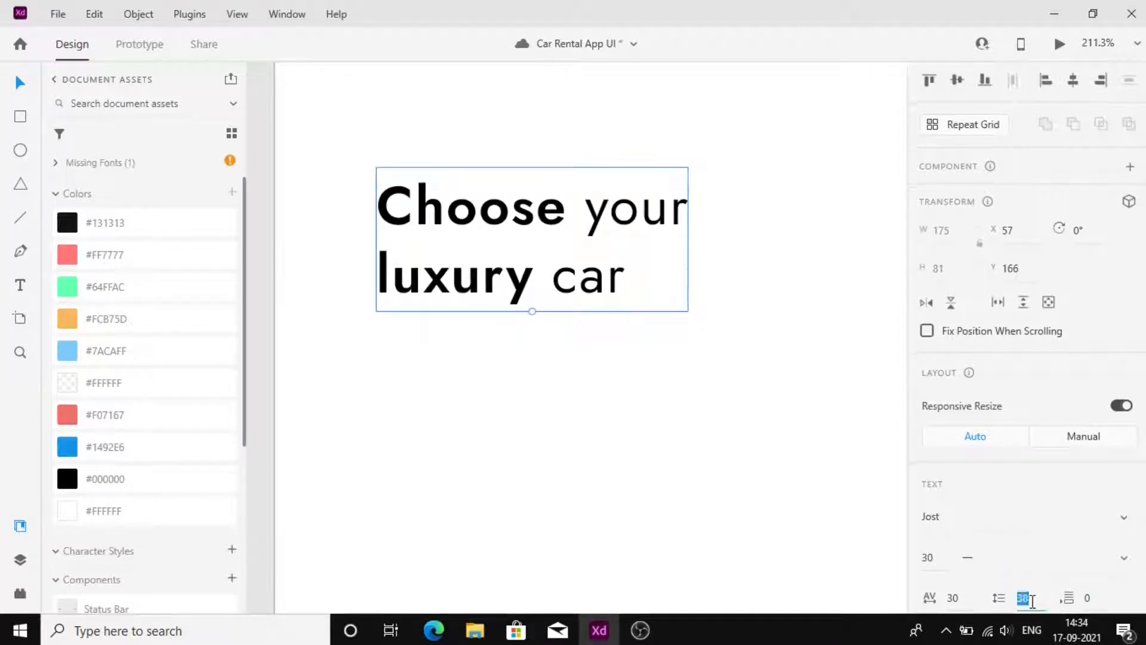
pyautogui.press('Return')
pyautogui.scroll(-3, 554, 400)
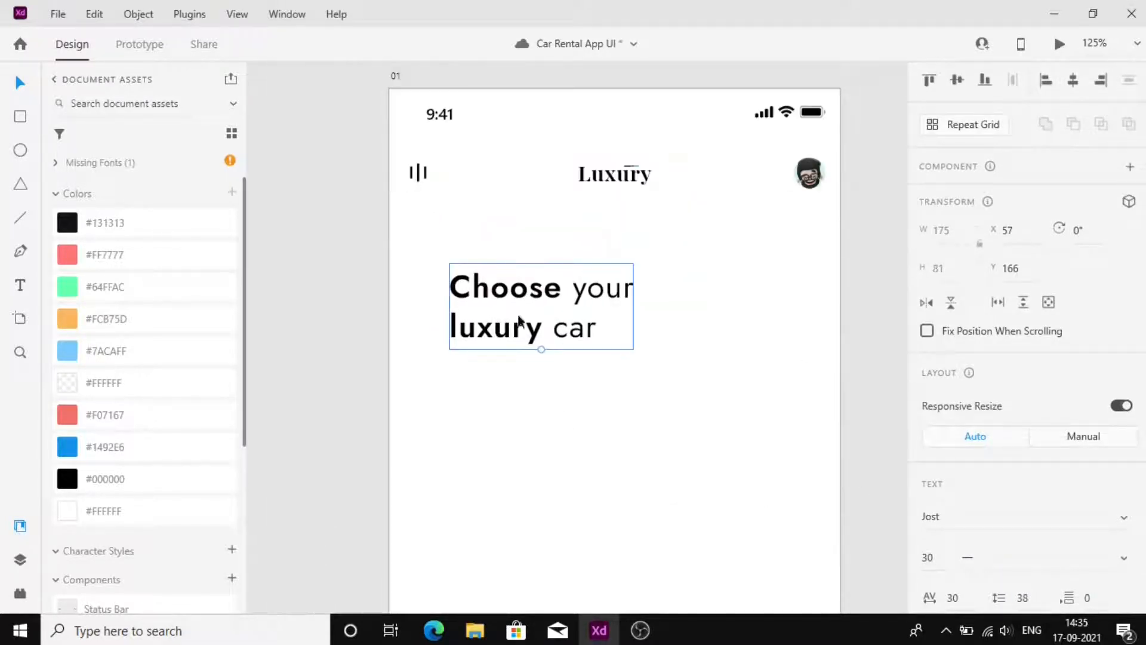
pyautogui.moveTo(519, 320); pyautogui.dragTo(477, 320)
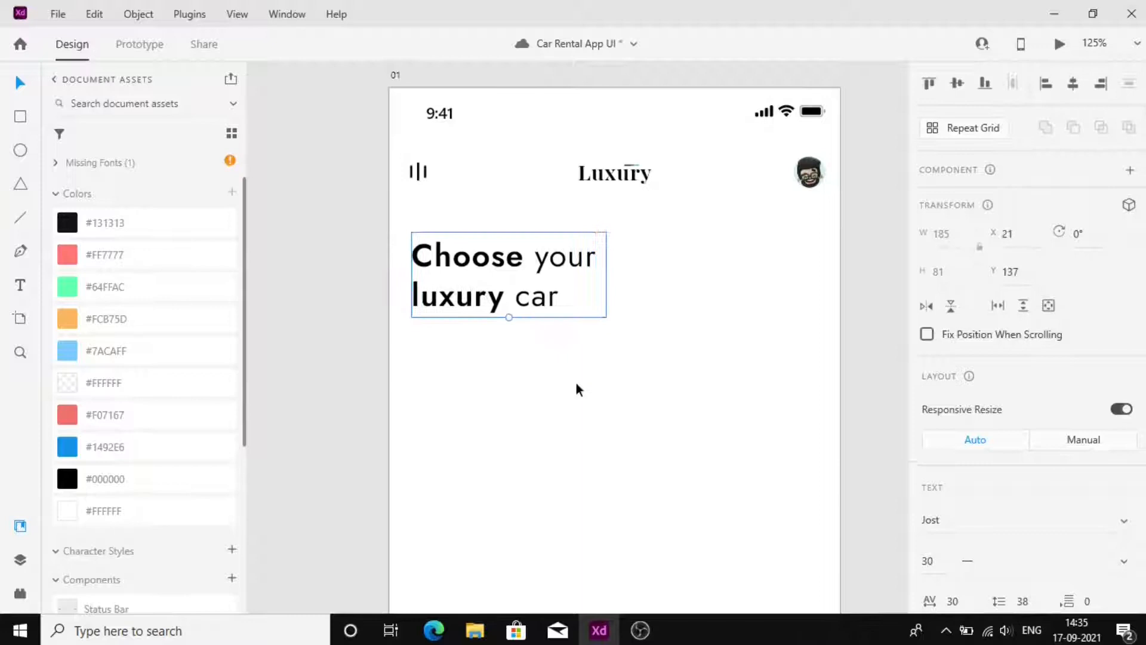
pyautogui.click(576, 384)
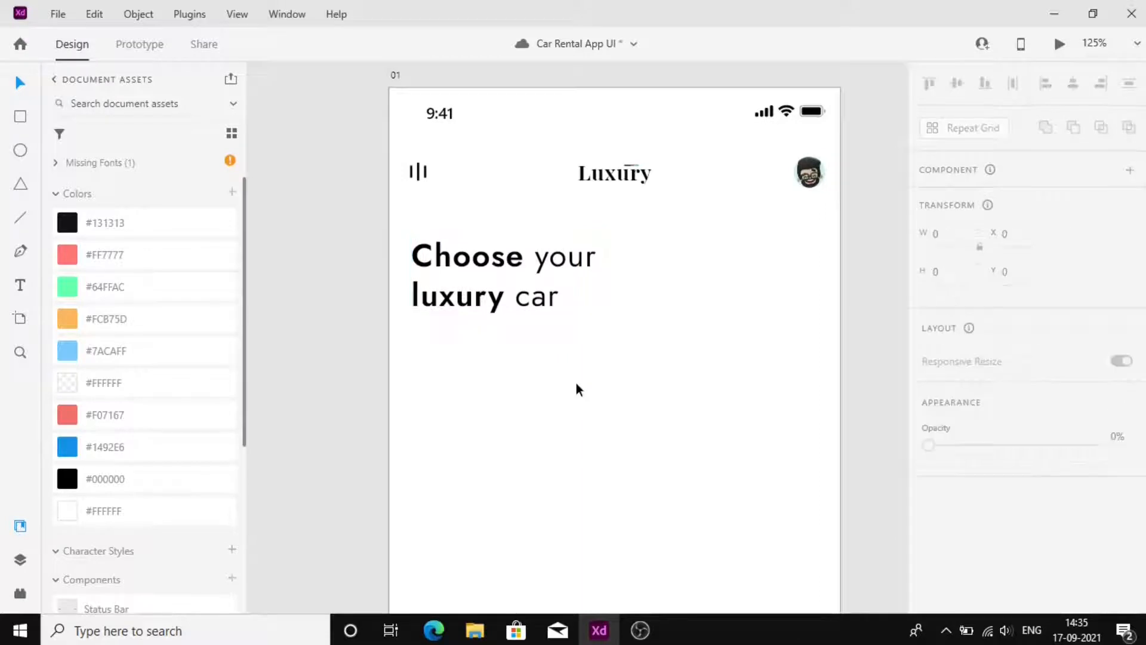
# Step: Draw a rectangle about 45 px tall below the heading and set its width to 320 px
pyautogui.scroll(-2, 577, 389)
pyautogui.press('r')
pyautogui.moveTo(450, 349); pyautogui.dragTo(711, 389)
pyautogui.press('Return')
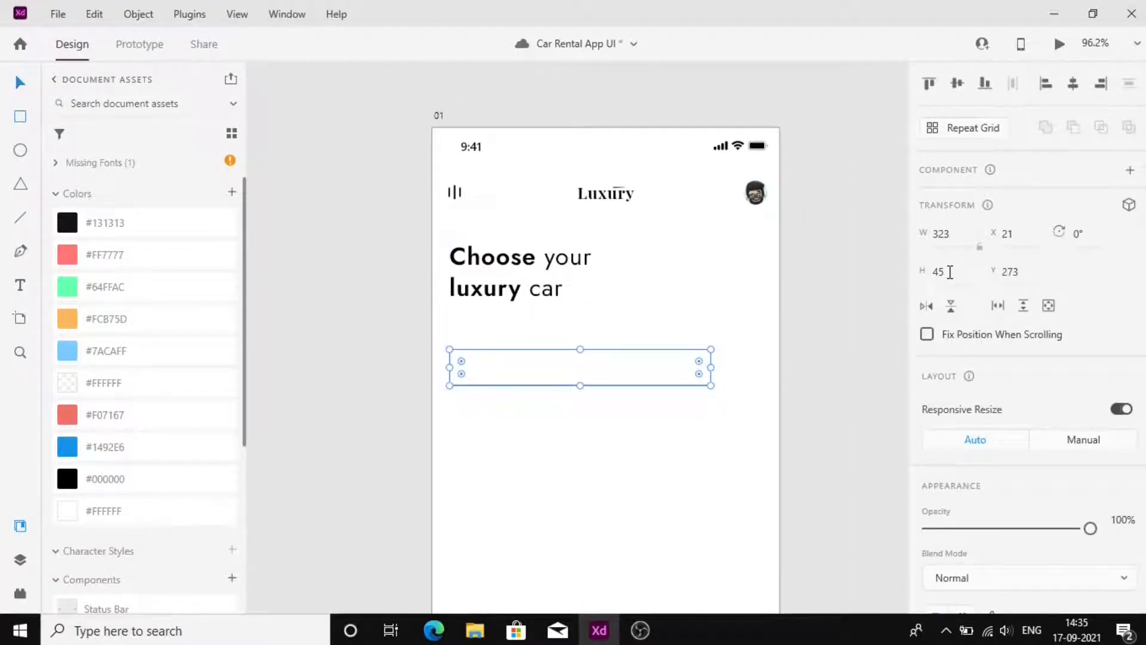
pyautogui.click(960, 243)
pyautogui.write('320')
pyautogui.press('Return')
# Step: Round the rectangle's corners to a radius of 8 and remove its border
pyautogui.scroll(-5, 948, 401)
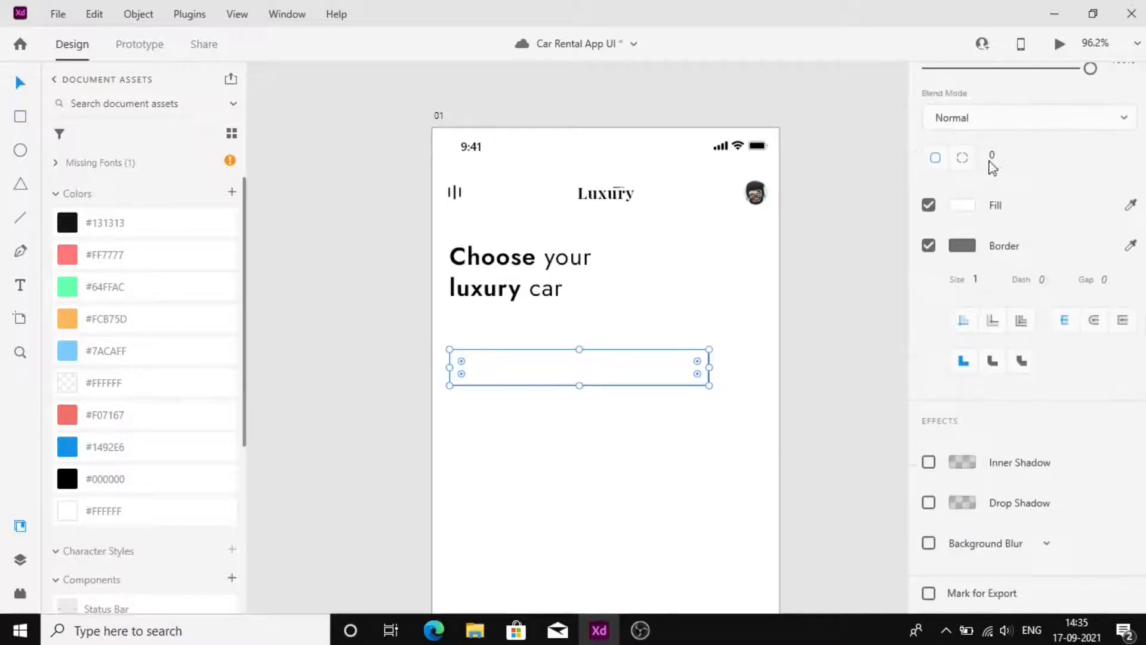
pyautogui.write('8')
pyautogui.press('Return')
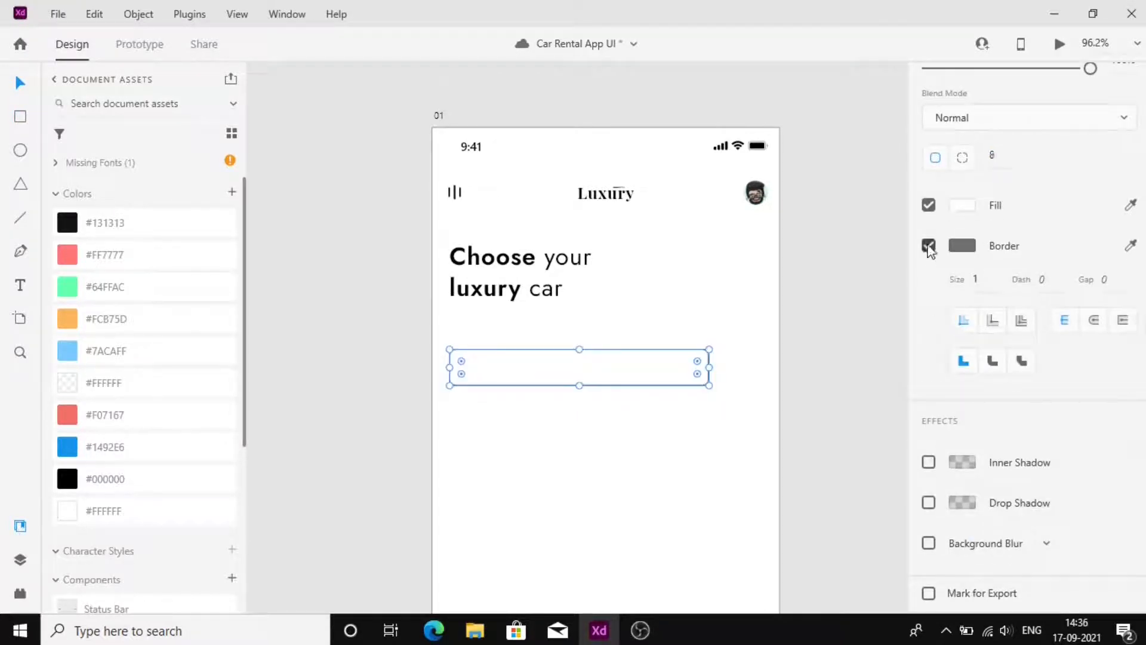
pyautogui.click(928, 246)
# Step: Add a drop shadow to the rectangle with X 2, Y 3, blur 12 and 12% black
pyautogui.click(928, 502)
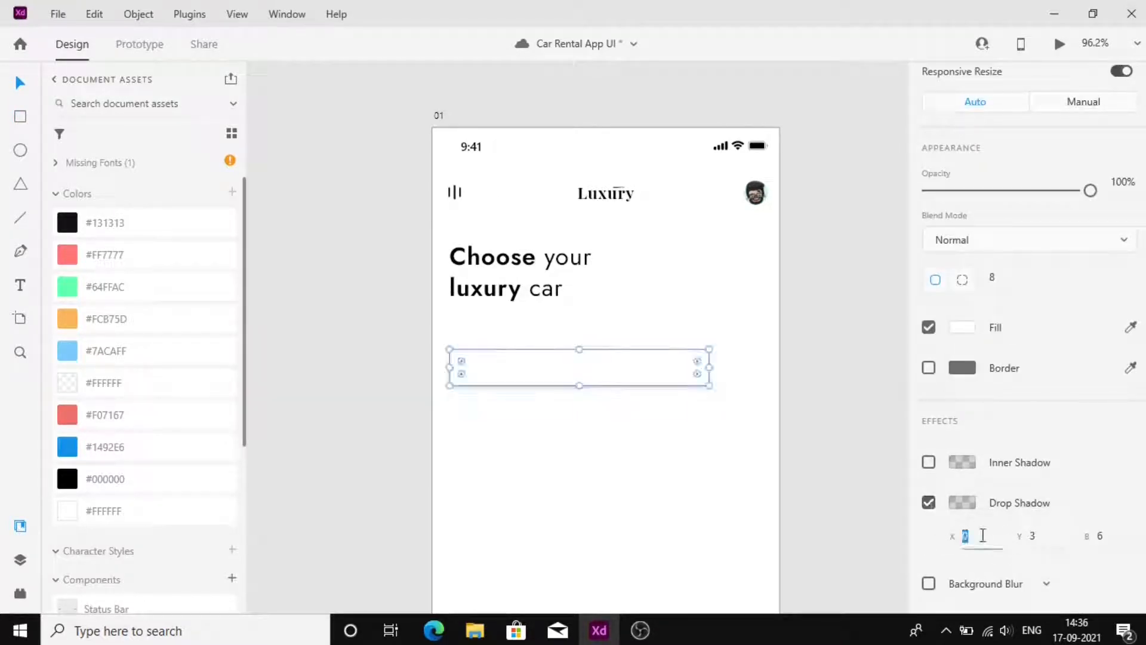
pyautogui.click(1100, 536)
pyautogui.write('12')
pyautogui.click(966, 504)
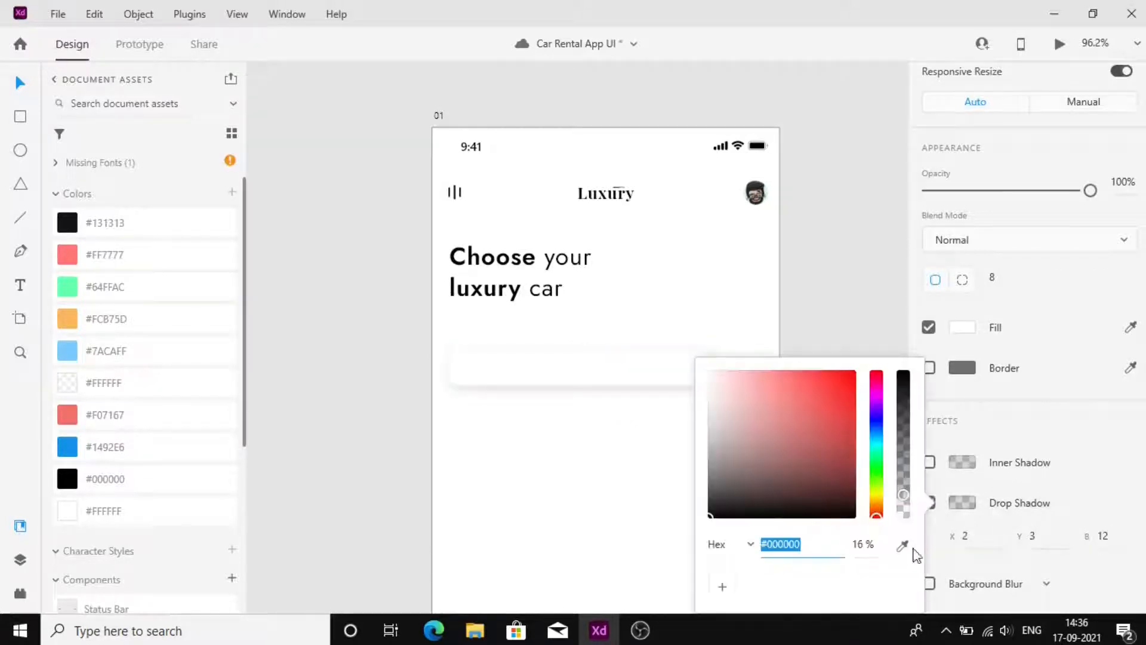
pyautogui.click(869, 549)
pyautogui.write('12')
pyautogui.click(526, 369)
# Step: Set the X position of both the rectangle and the heading to 25
pyautogui.scroll(-2, 494, 257)
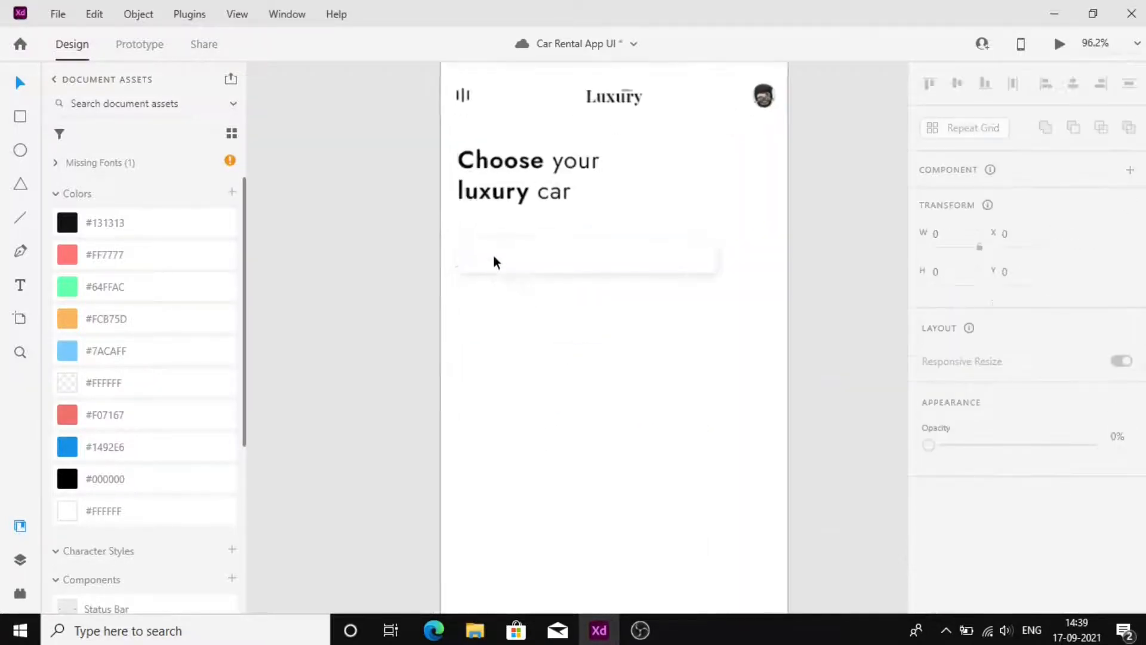
pyautogui.click(1007, 235)
pyautogui.write('25')
pyautogui.press('Return')
pyautogui.click(525, 176)
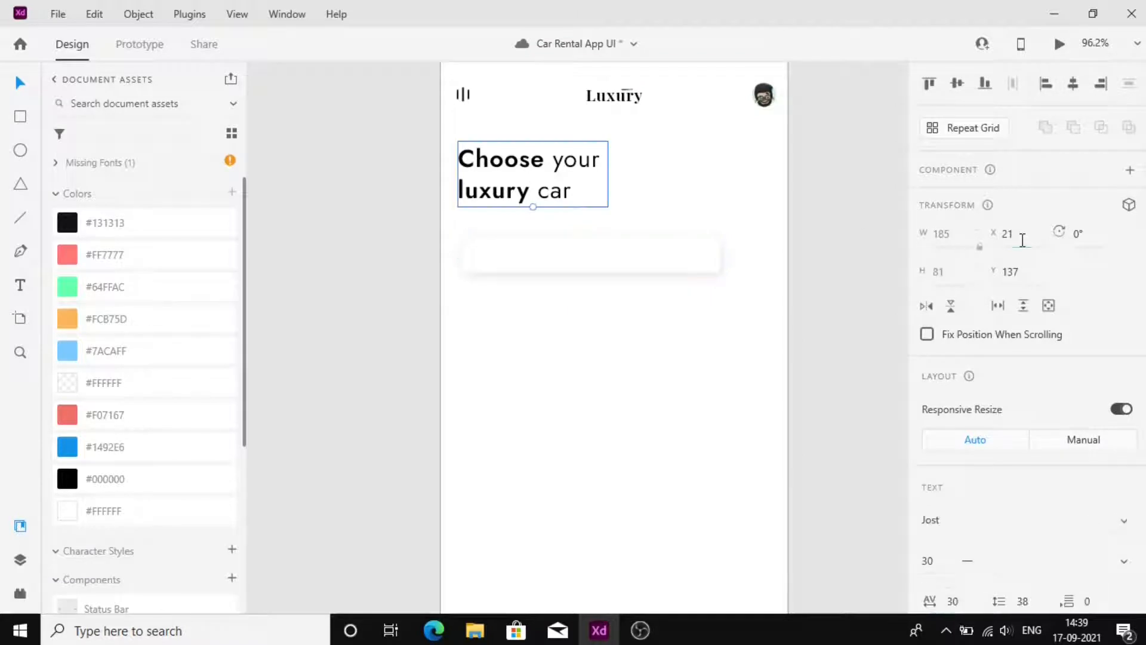
pyautogui.click(1022, 241)
pyautogui.write('25')
pyautogui.press('Return')
# Step: Move the menu icon right to line up with the heading's left edge and nudge the avatar 11 px left
pyautogui.moveTo(468, 97); pyautogui.dragTo(478, 102)
pyautogui.click(763, 96)
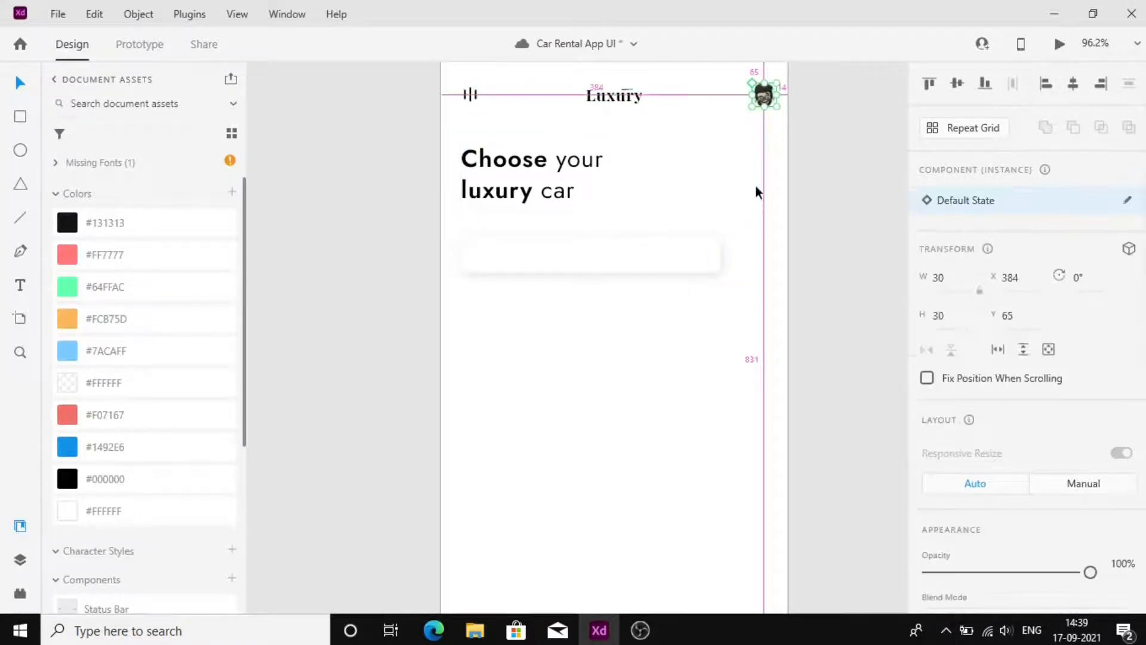
pyautogui.press('Left')
pyautogui.press('Left')
pyautogui.press('Left')
pyautogui.press('Left')
pyautogui.press('Left')
pyautogui.press('Left')
pyautogui.press('Left')
pyautogui.press('Left')
pyautogui.press('Left')
pyautogui.press('Left')
pyautogui.press('Left')
pyautogui.click(705, 203)
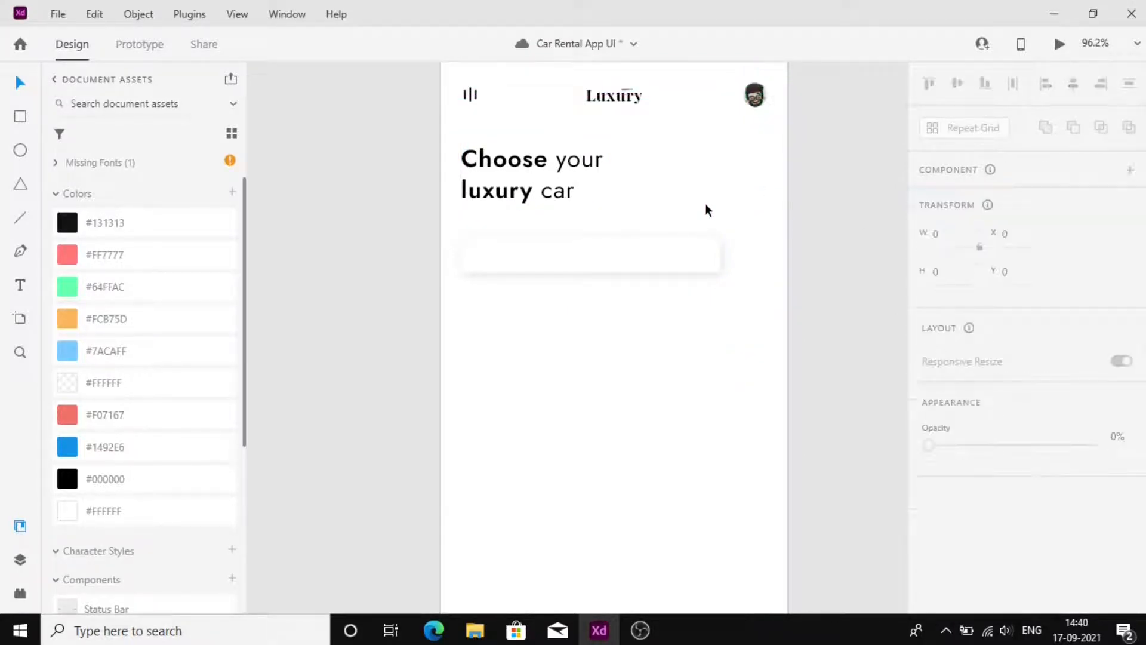
# Step: Add a 45 by 45 copy of the search rectangle beside it at X 358, Y 255
pyautogui.moveTo(556, 257); pyautogui.dragTo(603, 263)
pyautogui.moveTo(508, 255); pyautogui.dragTo(703, 264)
pyautogui.hotkey('ctrl', 'z')
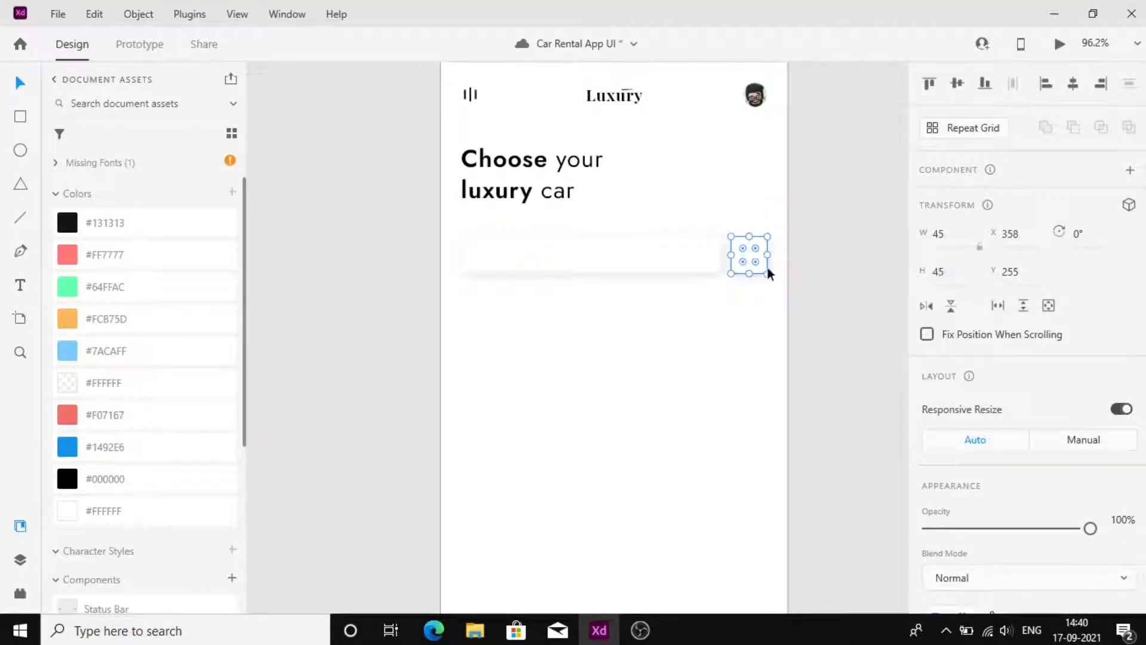
pyautogui.keyDown('shift'); pyautogui.click(701, 258); pyautogui.keyUp('shift')
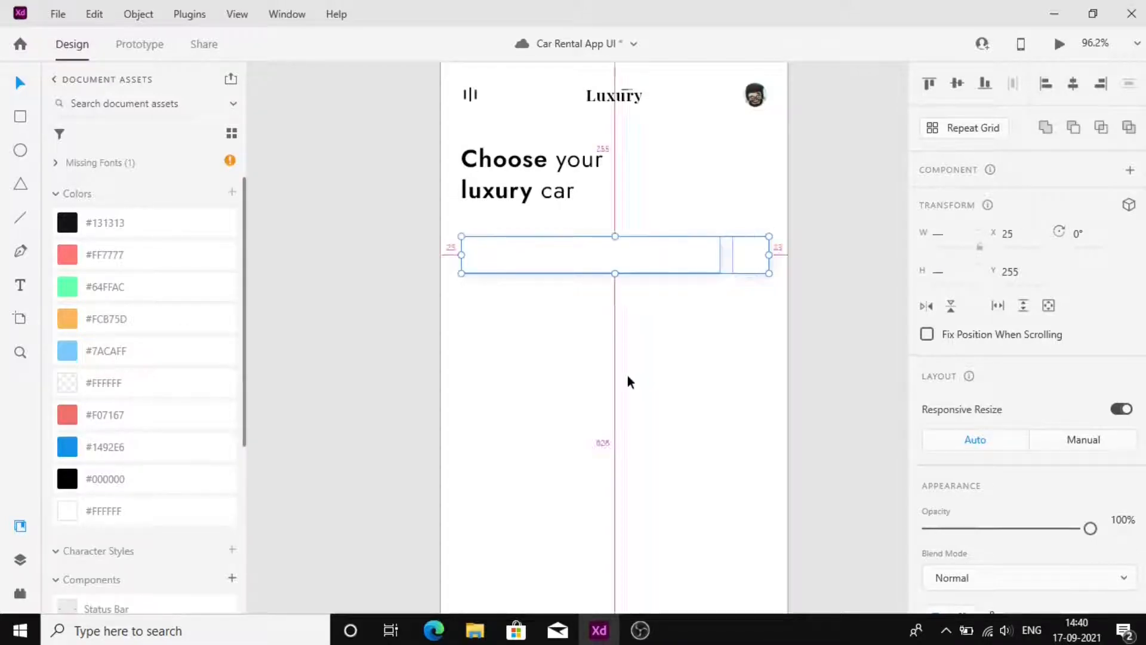
pyautogui.click(628, 375)
pyautogui.click(767, 266)
pyautogui.click(526, 307)
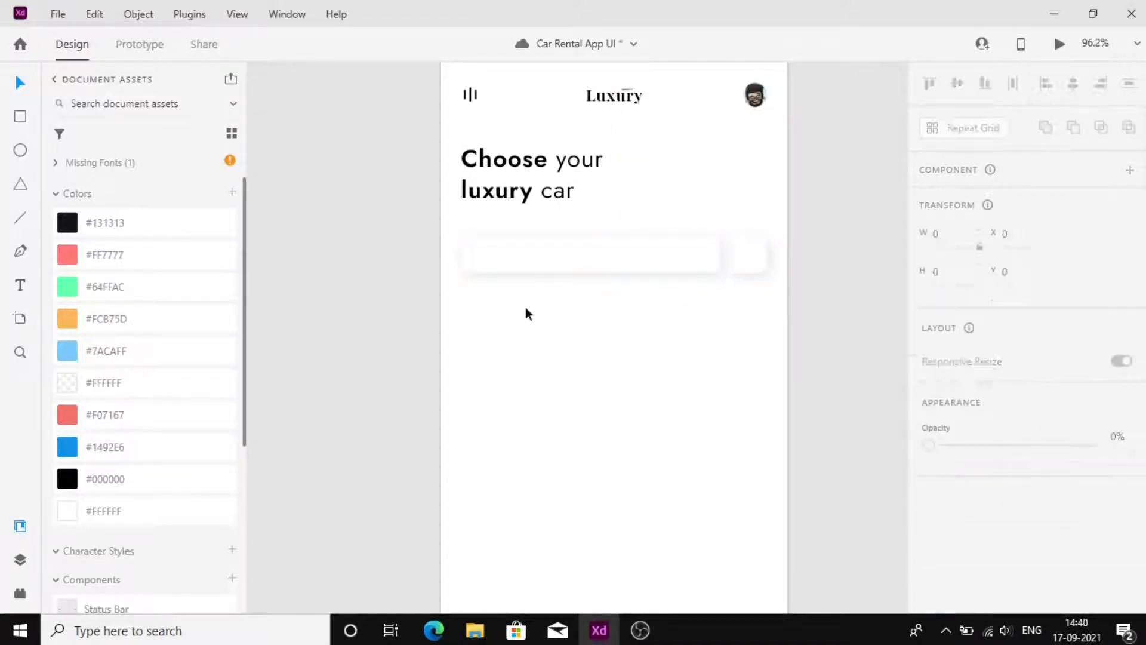
# Step: Place the search component in the long box and the instagram component centred in the small square
pyautogui.scroll(-5, 92, 363)
pyautogui.moveTo(117, 495); pyautogui.dragTo(492, 256)
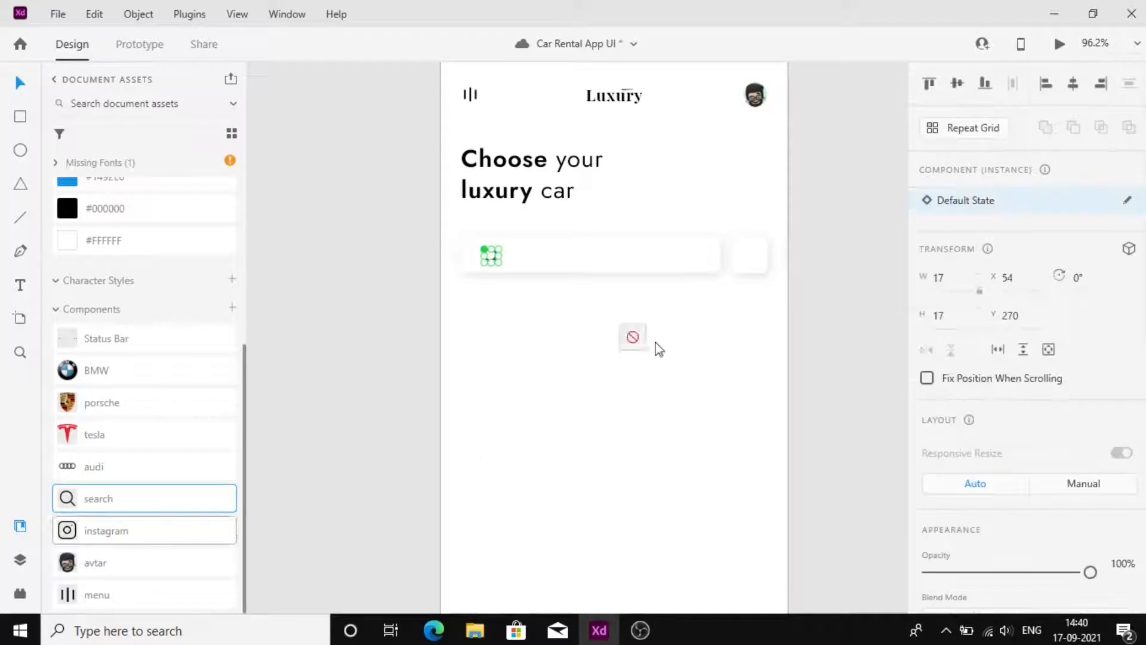
pyautogui.moveTo(118, 531); pyautogui.dragTo(754, 253)
pyautogui.keyDown('shift'); pyautogui.click(736, 270); pyautogui.keyUp('shift')
pyautogui.click(957, 83)
pyautogui.click(1072, 83)
pyautogui.click(733, 328)
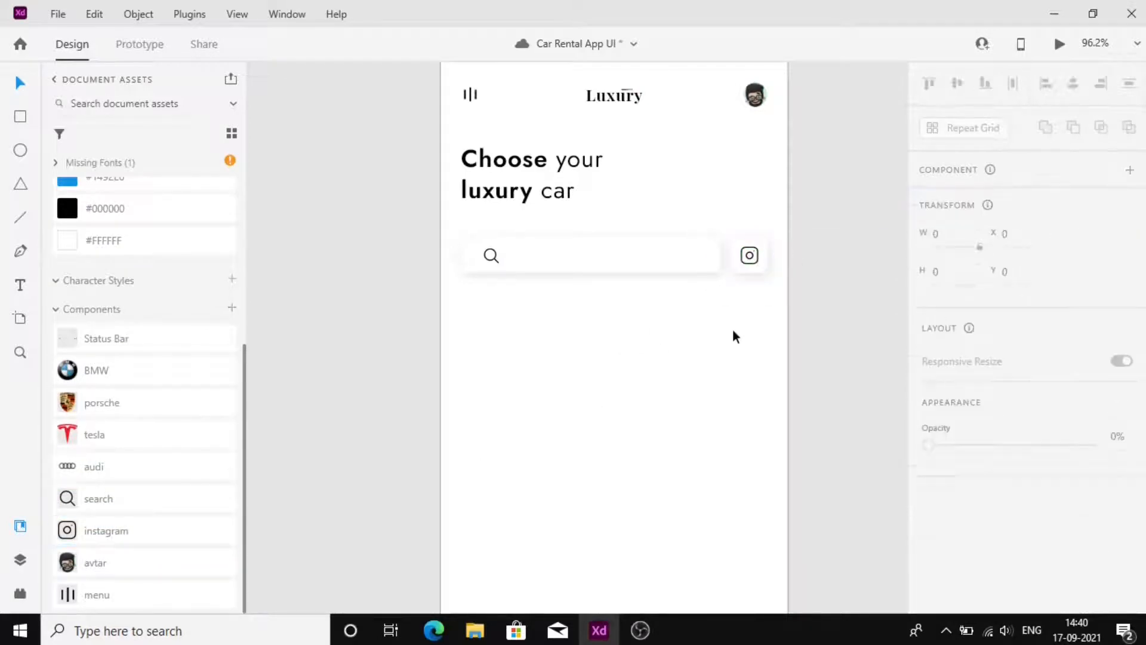
# Step: Move the search icon closer to the long box's left edge and centre it vertically in the box
pyautogui.moveTo(490, 260); pyautogui.dragTo(522, 253)
pyautogui.keyDown('shift'); pyautogui.click(525, 262); pyautogui.keyUp('shift')
pyautogui.click(950, 84)
pyautogui.press('Escape')
pyautogui.scroll(4, 464, 265)
pyautogui.click(530, 328)
pyautogui.scroll(-2, 530, 328)
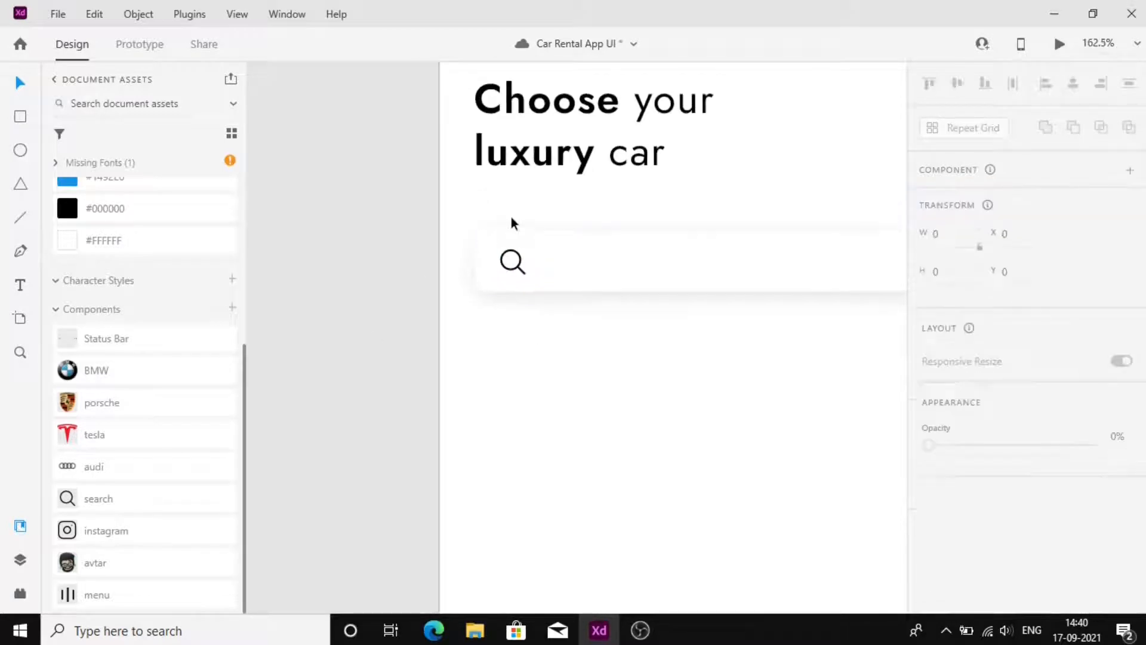
# Step: Copy the heading below the search box, change its text to "Search" and style it Jost Medium, size 12, 50% opacity
pyautogui.moveTo(536, 165); pyautogui.dragTo(671, 480)
pyautogui.rightClick(671, 480)
pyautogui.press('Escape')
pyautogui.doubleClick(679, 403)
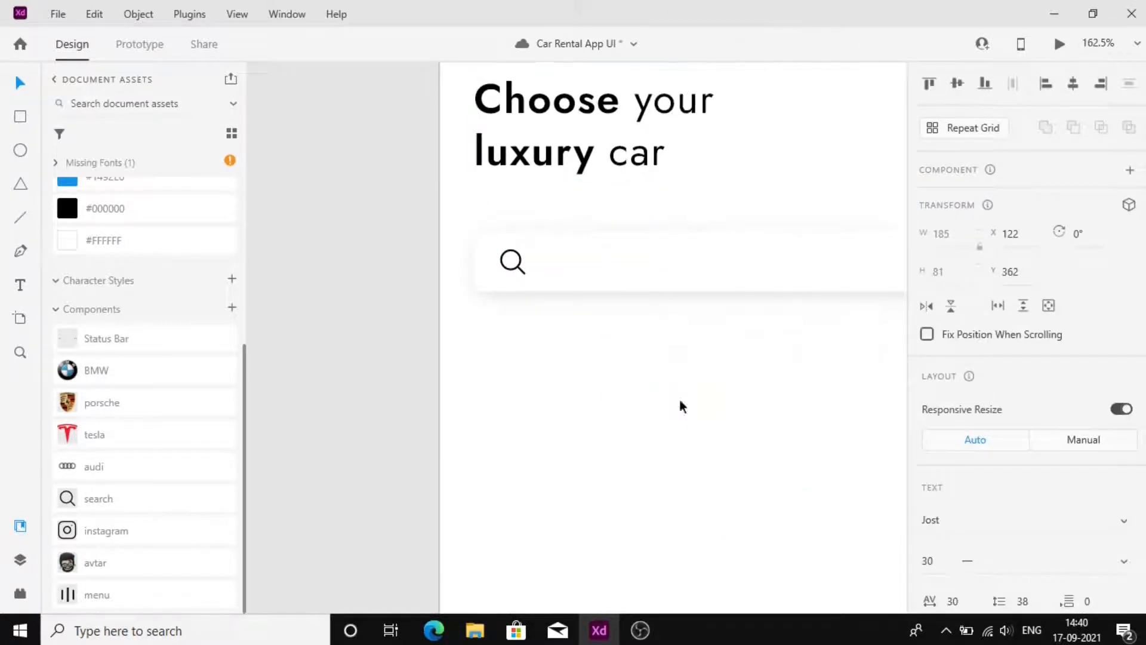
pyautogui.hotkey('ctrl', 'a')
pyautogui.write('Search you')
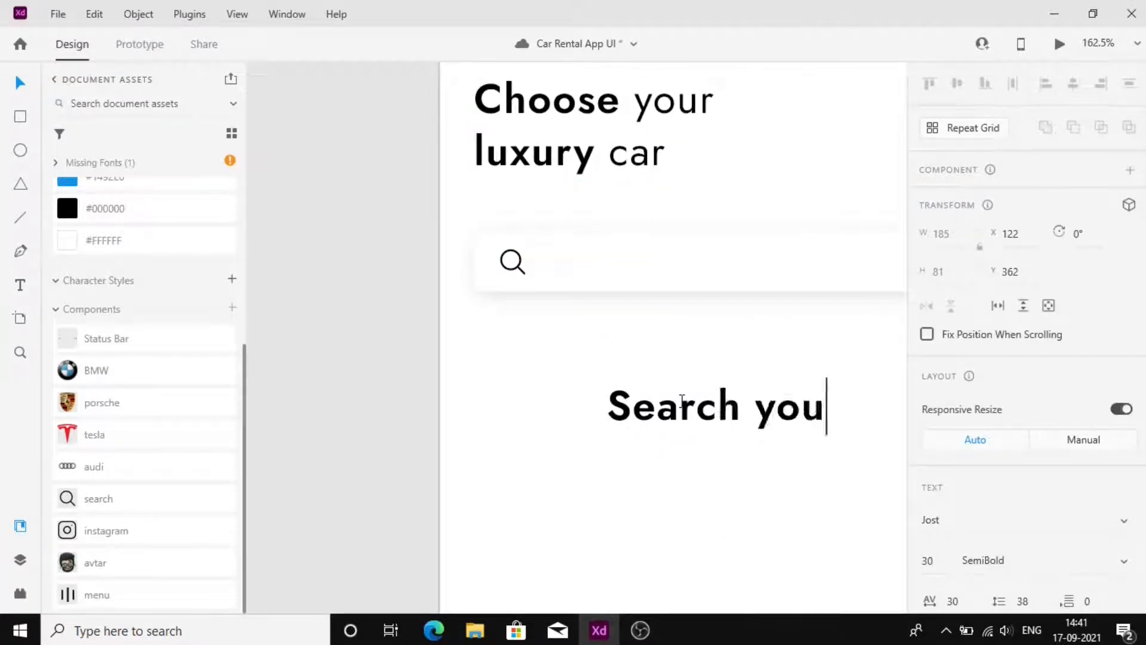
pyautogui.write('12')
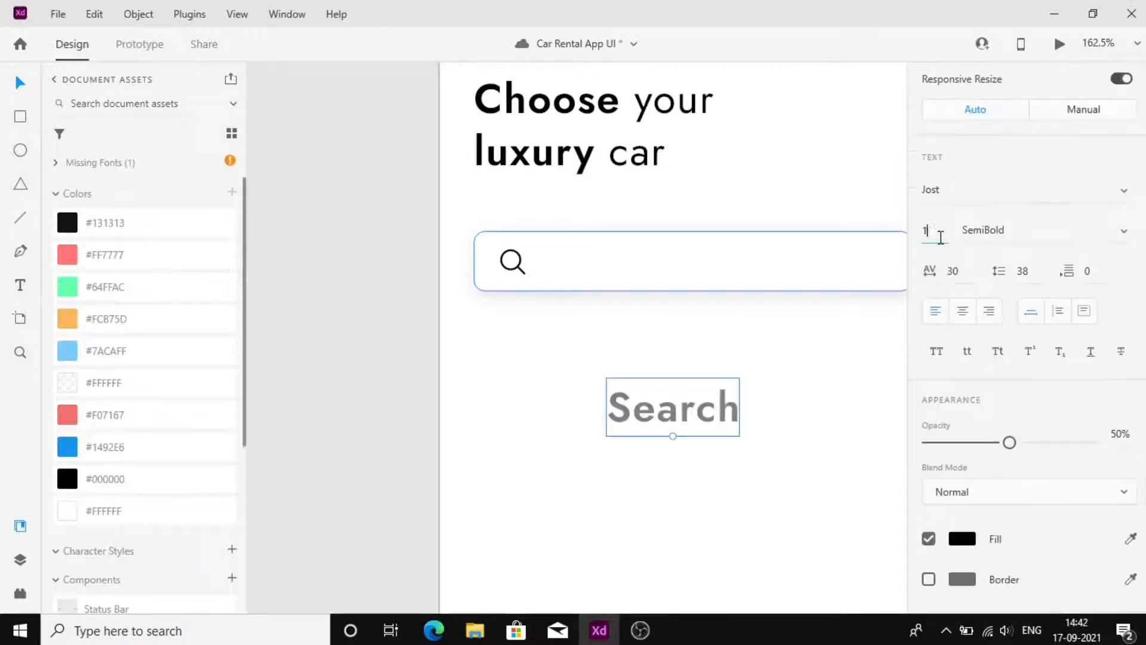
pyautogui.press('Return')
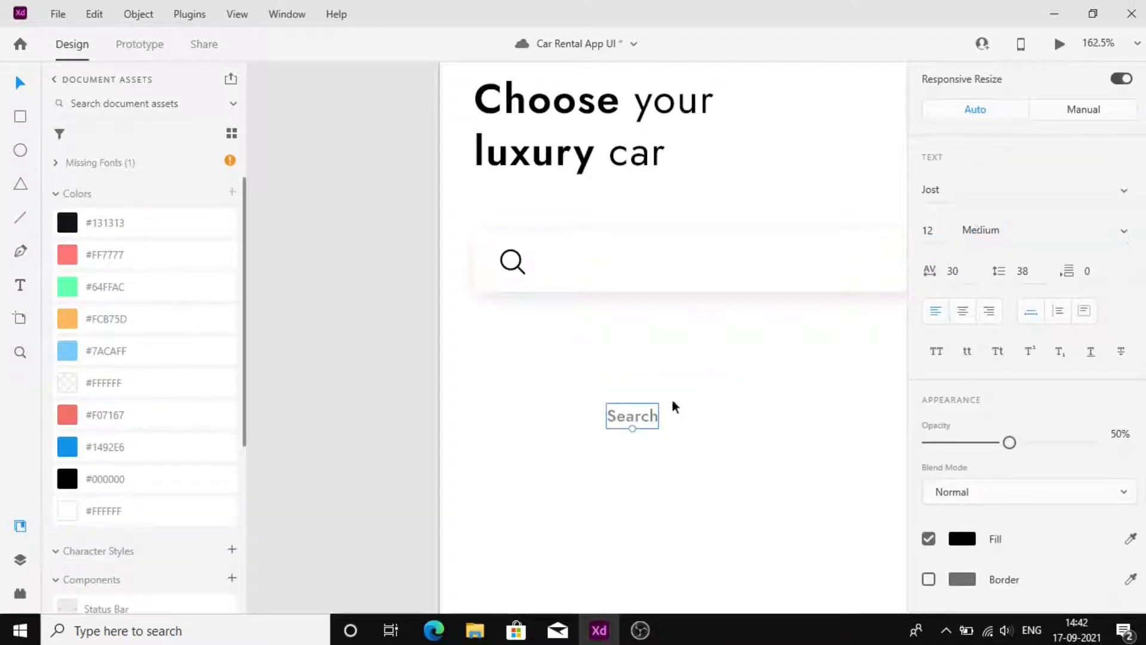
# Step: Move the grey text beside the search icon and change it to "Search your favourite car"
pyautogui.moveTo(642, 416); pyautogui.dragTo(593, 257)
pyautogui.write('Sa')
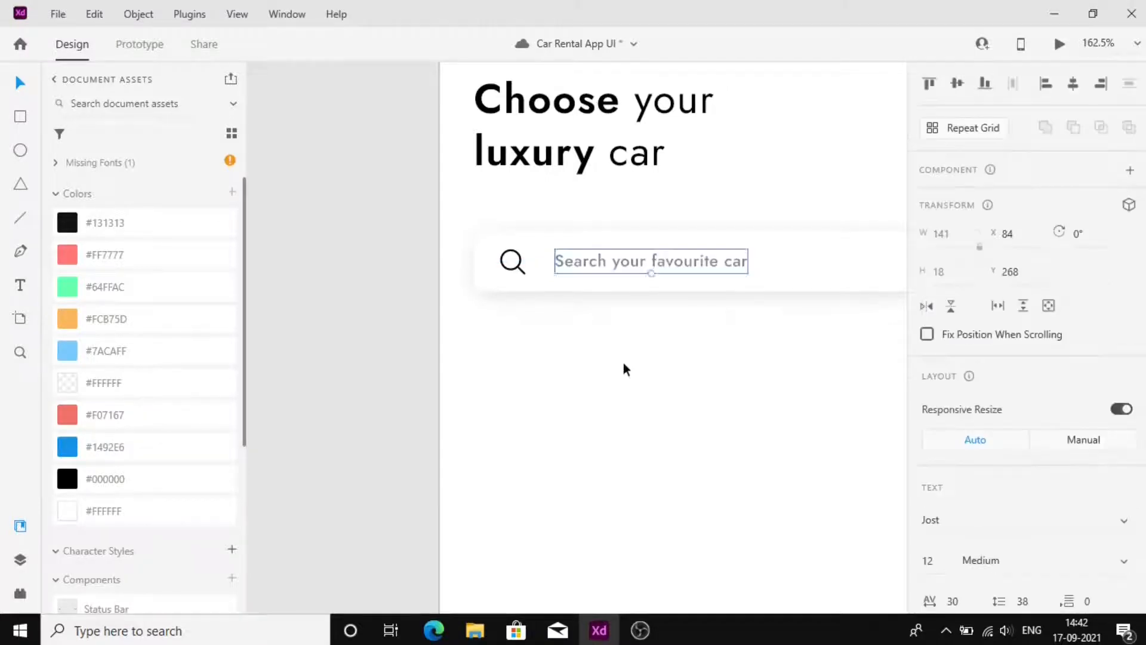
pyautogui.press('Escape')
# Step: Copy the search placeholder text below the search box and change the copy to "Brands"
pyautogui.scroll(-2, 589, 301)
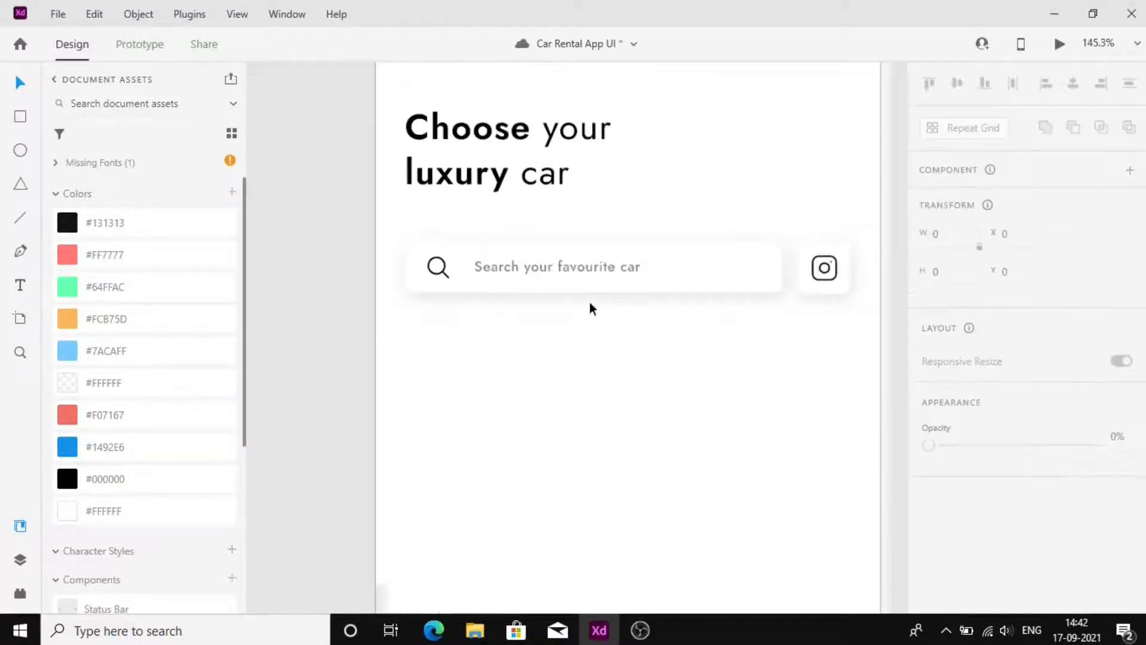
pyautogui.scroll(-1, 456, 315)
pyautogui.keyDown('alt'); pyautogui.moveTo(518, 172); pyautogui.dragTo(518, 245); pyautogui.keyUp('alt')
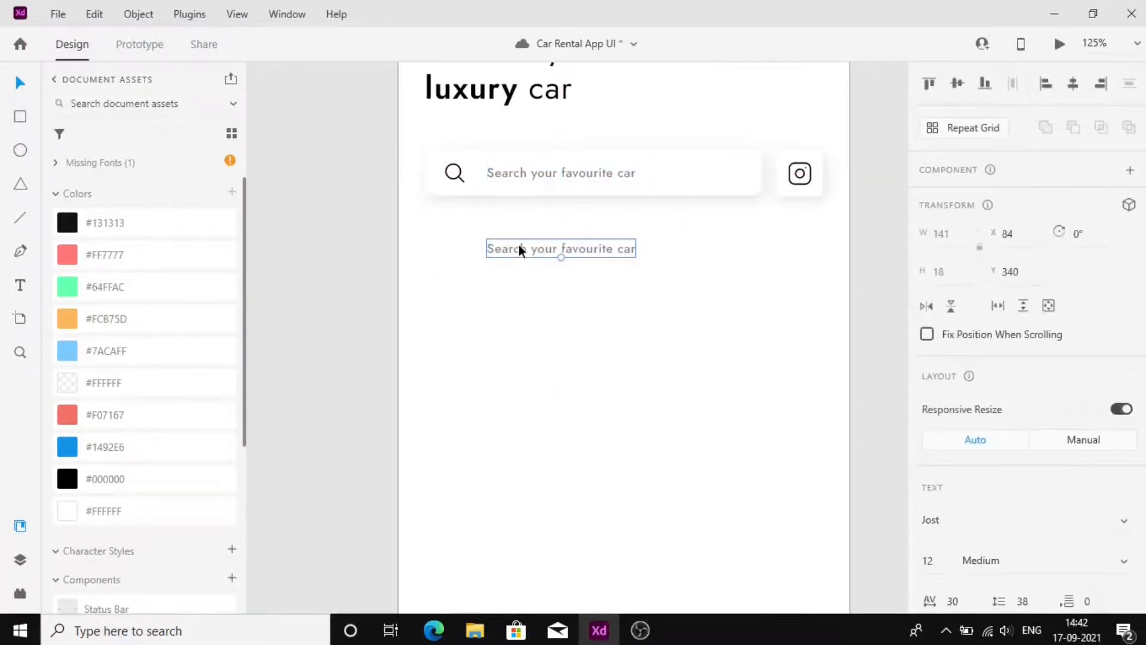
pyautogui.doubleClick(519, 245)
pyautogui.write('Brands')
pyautogui.press('Escape')
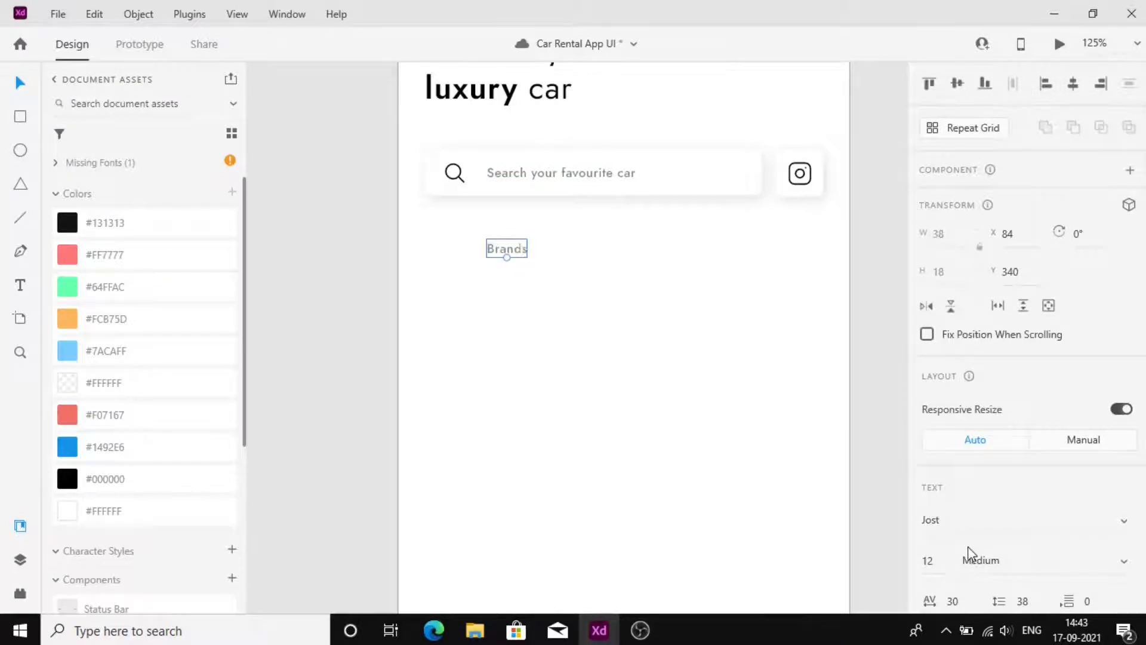
# Step: Style the "Brands" label DM Sans Medium, size 18, 100% opacity, and position it at X 25, Y 330
pyautogui.scroll(-8, 968, 554)
pyautogui.scroll(3, 955, 568)
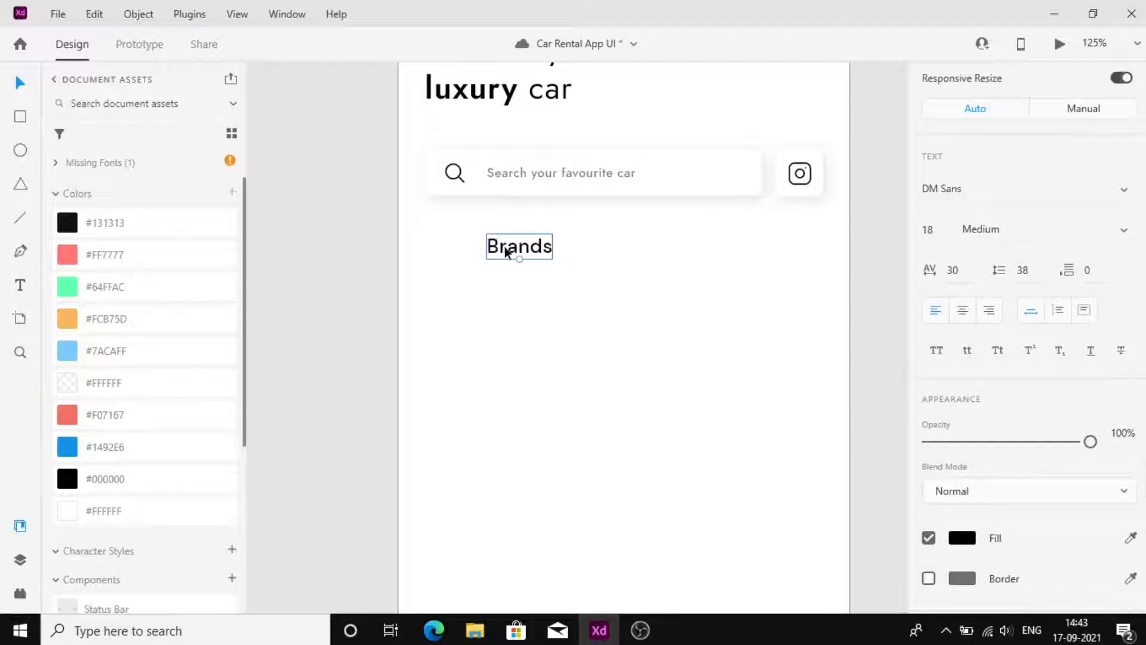
pyautogui.moveTo(506, 251); pyautogui.dragTo(462, 251)
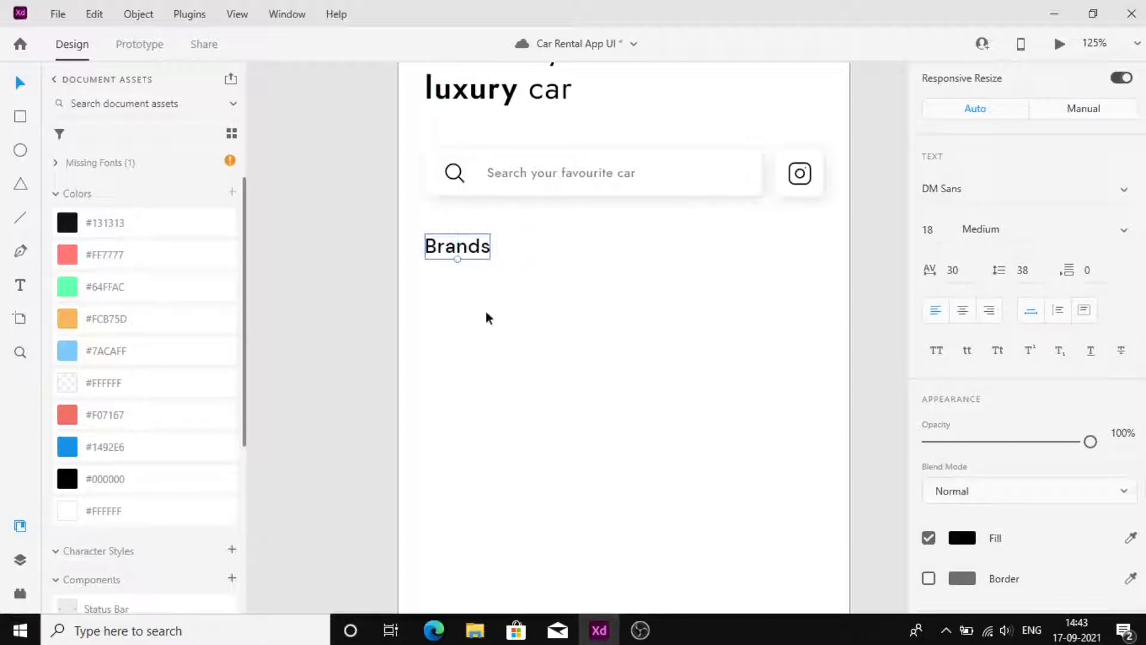
pyautogui.scroll(5, 919, 343)
pyautogui.press('Up')
pyautogui.press('Up')
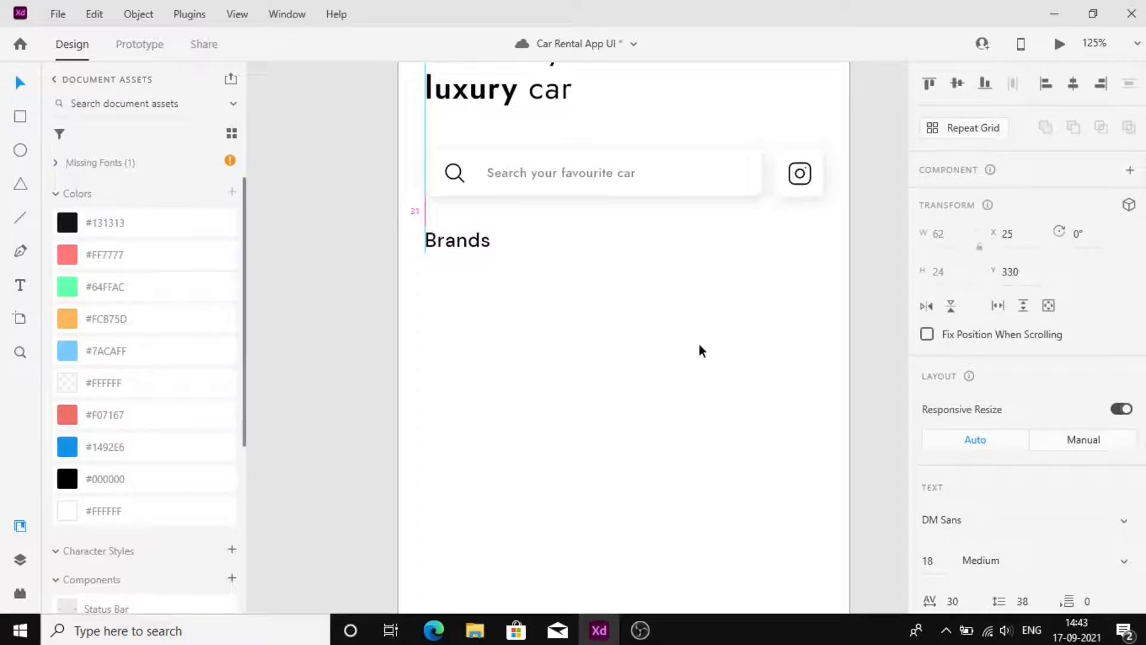
pyautogui.press('Escape')
pyautogui.press('Escape')
# Step: Copy the search rectangle below "Brands" and resize it into a card about 126 by 198 at X 25, Y 374
pyautogui.keyDown('alt'); pyautogui.moveTo(588, 192); pyautogui.dragTo(590, 314); pyautogui.keyUp('alt')
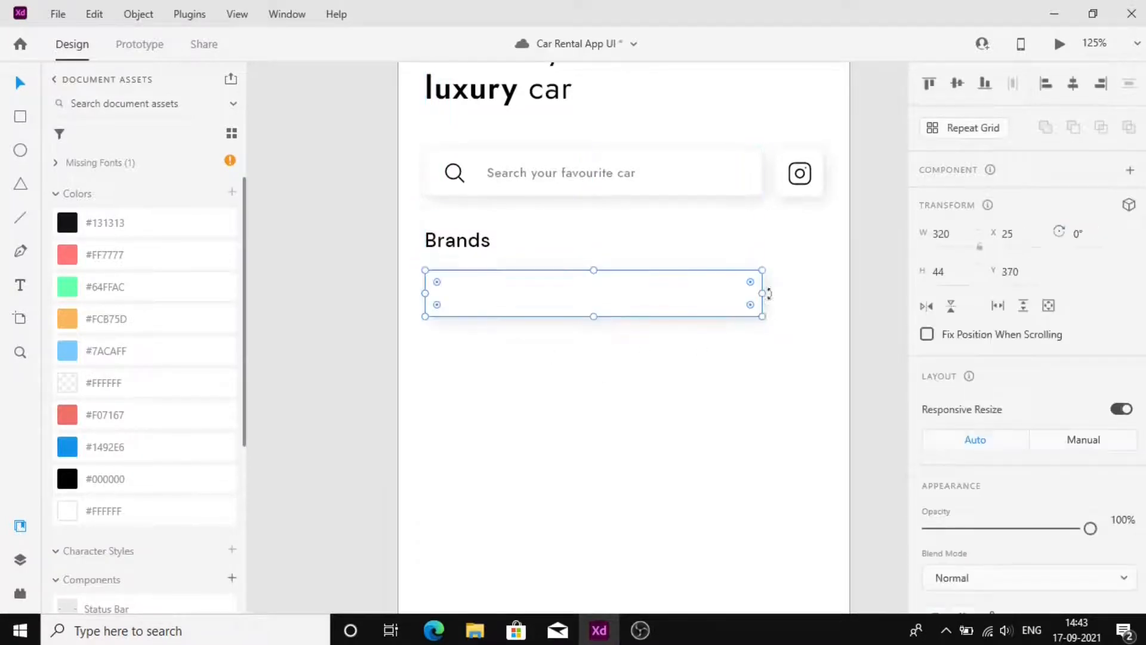
pyautogui.moveTo(768, 293); pyautogui.dragTo(558, 293)
pyautogui.moveTo(492, 315); pyautogui.dragTo(496, 482)
pyautogui.press('Down')
pyautogui.press('Down')
pyautogui.press('Down')
pyautogui.press('Down')
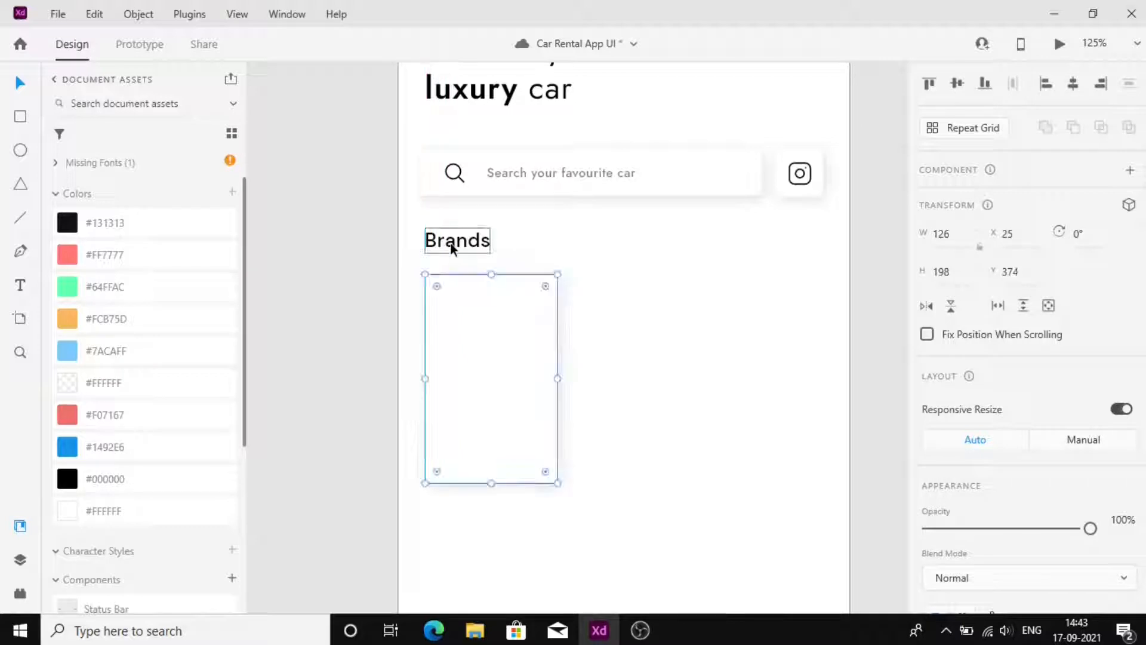
# Step: Set the card's width to 122 and height to 160, and open its drop shadow colour
pyautogui.click(939, 234)
pyautogui.write('122')
pyautogui.press('Return')
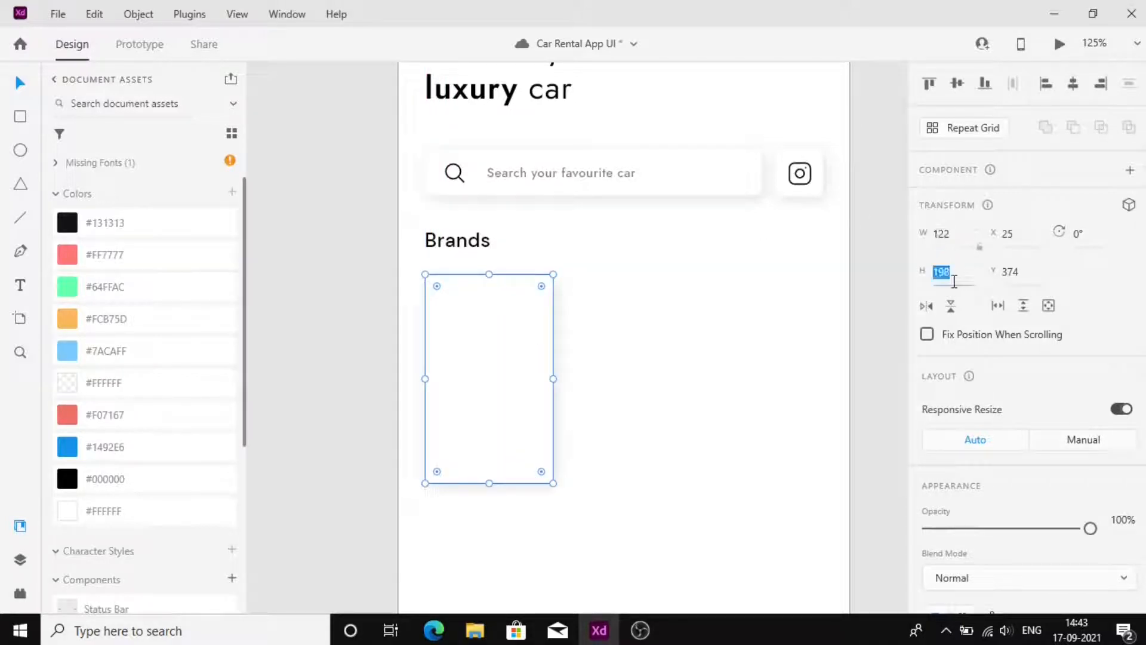
pyautogui.write('160')
pyautogui.press('Return')
pyautogui.scroll(-5, 973, 472)
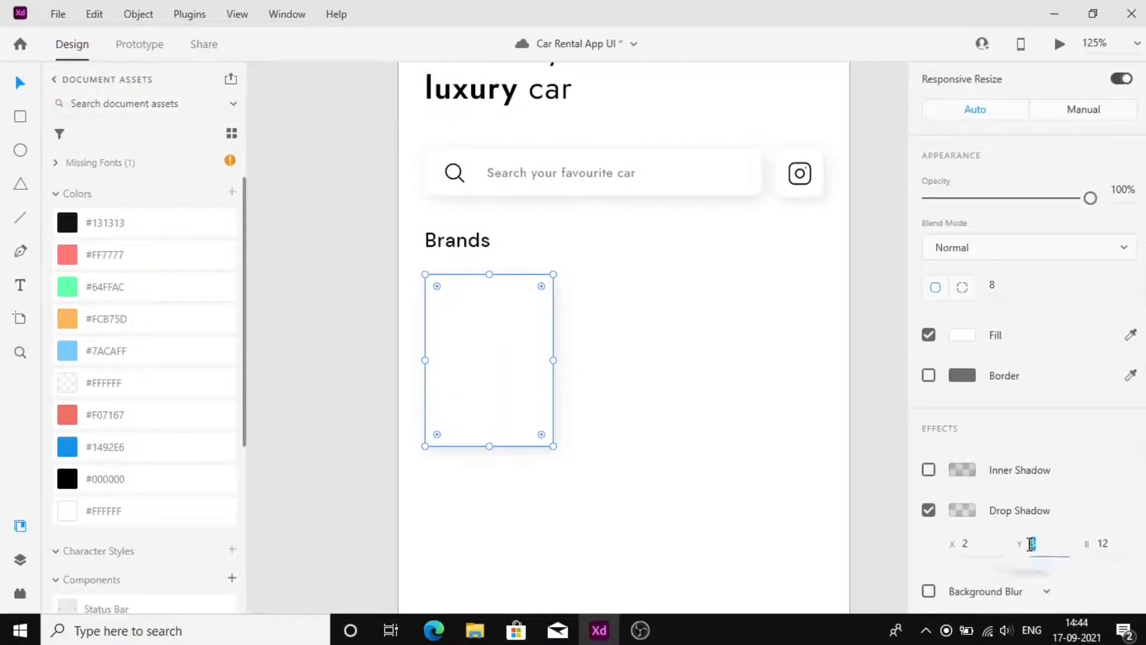
pyautogui.click(962, 511)
pyautogui.click(603, 339)
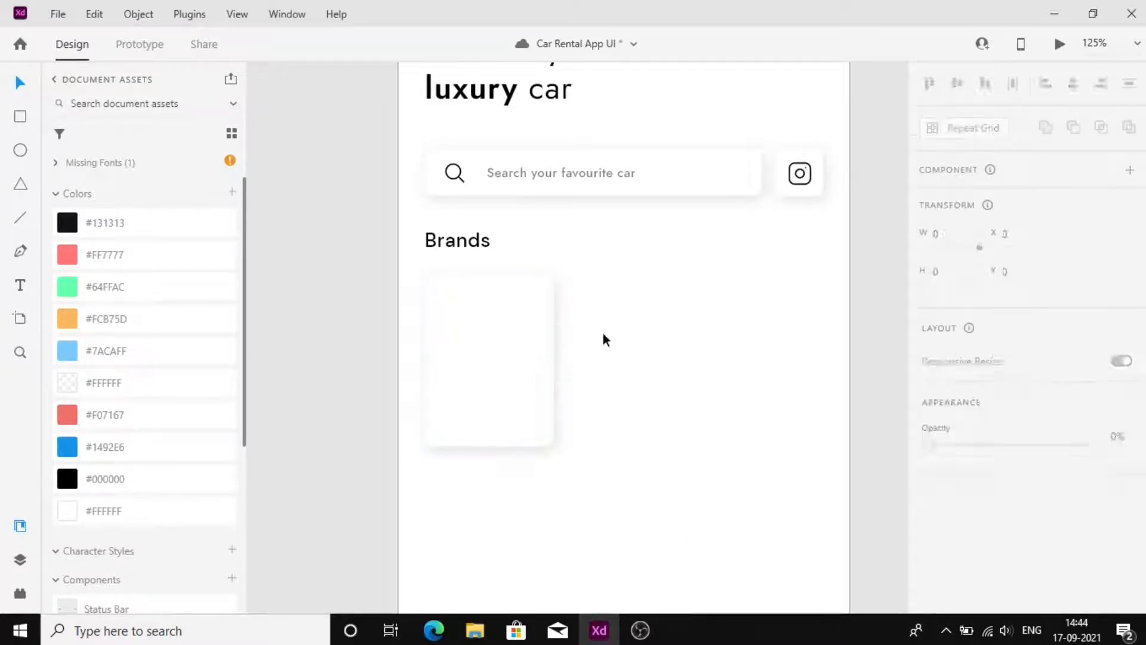
# Step: Duplicate the card into an evenly spaced row of four brand cards
pyautogui.keyDown('alt'); pyautogui.moveTo(522, 340); pyautogui.dragTo(839, 389); pyautogui.keyUp('alt')
pyautogui.click(949, 129)
pyautogui.hotkey('ctrl', 'z')
pyautogui.click(443, 474)
pyautogui.scroll(-5, 135, 370)
# Step: Place the BMW, porsche, tesla and audi logo components over the row of brand cards
pyautogui.moveTo(136, 370); pyautogui.dragTo(457, 350)
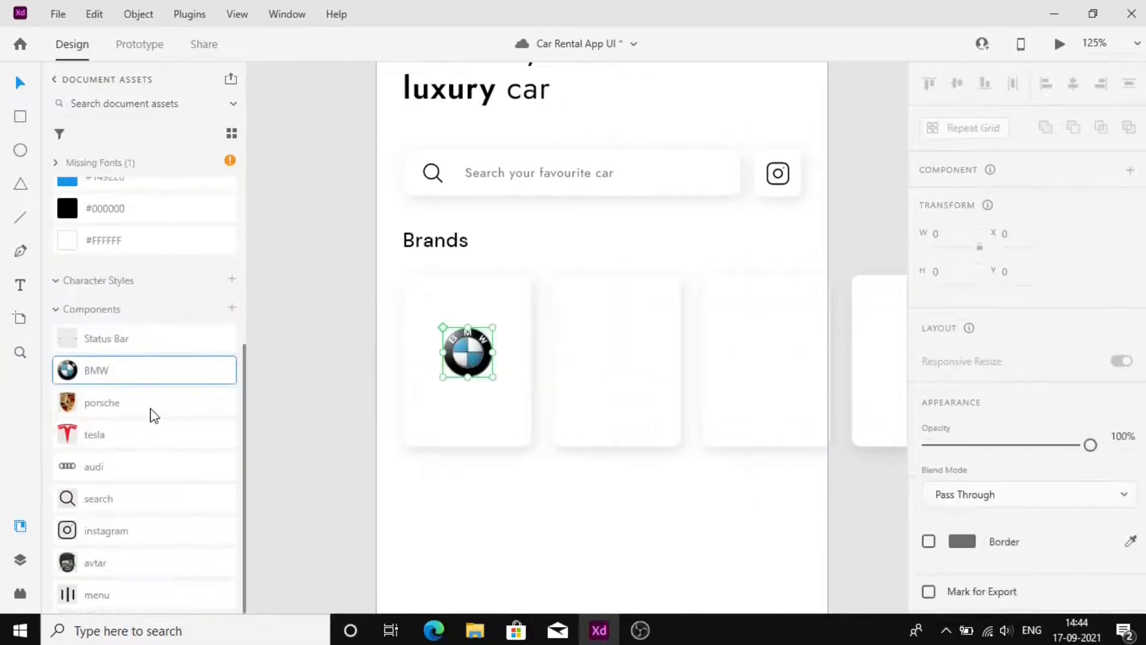
pyautogui.moveTo(154, 416); pyautogui.dragTo(787, 374)
pyautogui.moveTo(120, 434); pyautogui.dragTo(645, 357)
pyautogui.moveTo(171, 471); pyautogui.dragTo(906, 362)
pyautogui.hscroll(-2, 501, 465)
pyautogui.click(502, 465)
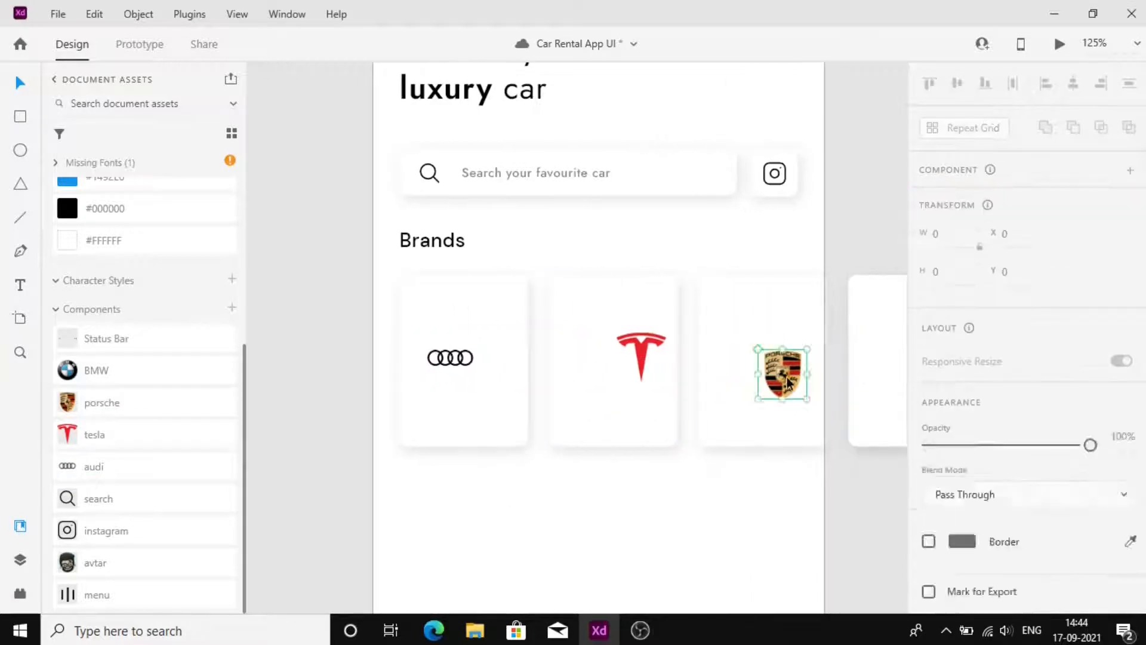
# Step: Position the Audi logo in the first card and add a copy of the "Brands" label below it reading "Audi"
pyautogui.scroll(1, 417, 356)
pyautogui.moveTo(458, 361); pyautogui.dragTo(479, 322)
pyautogui.click(463, 269)
pyautogui.keyDown('alt'); pyautogui.moveTo(443, 202); pyautogui.dragTo(472, 398); pyautogui.keyUp('alt')
pyautogui.doubleClick(472, 398)
pyautogui.write('A')
pyautogui.press('Escape')
# Step: Change the "Audi" label's font to Jost and move it directly below the logo
pyautogui.click(928, 522)
pyautogui.write('Jo')
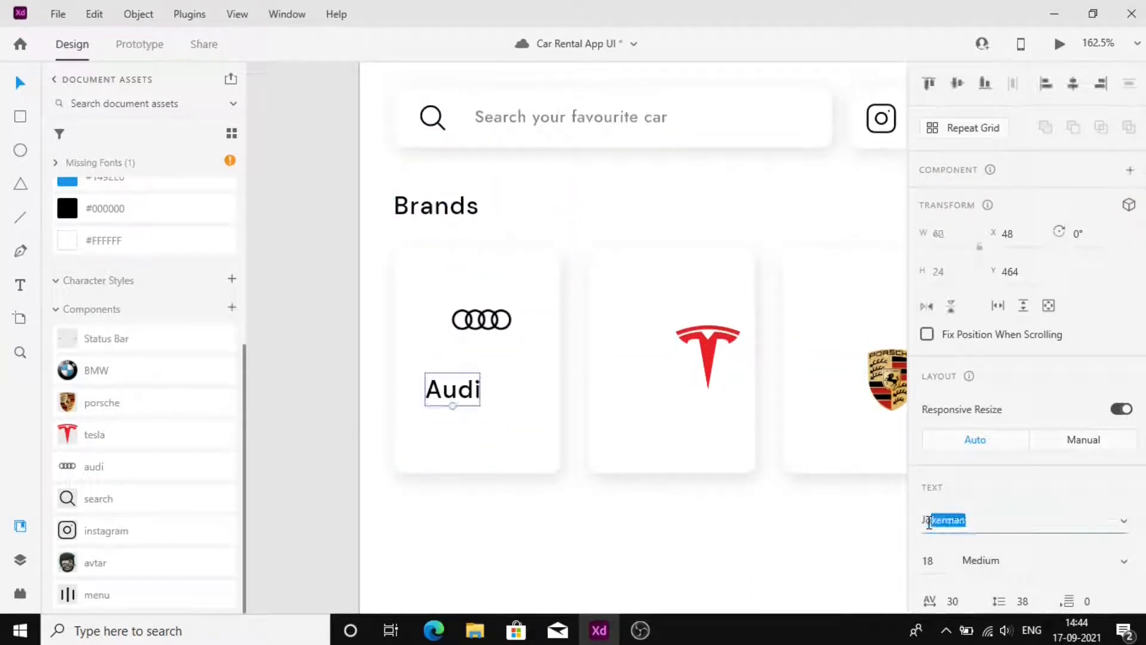
pyautogui.write('st')
pyautogui.press('Return')
pyautogui.moveTo(459, 391); pyautogui.dragTo(488, 396)
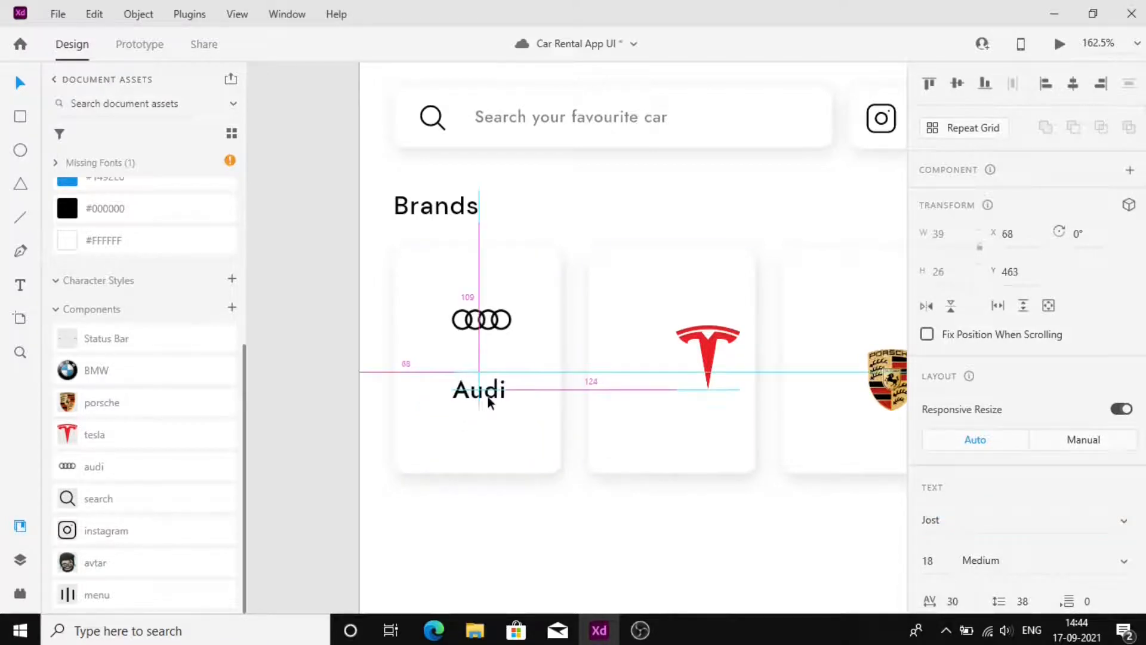
pyautogui.press('Down')
# Step: Group the Audi logo with its label and centre the group horizontally and vertically in the first card
pyautogui.keyDown('shift'); pyautogui.click(479, 341); pyautogui.keyUp('shift')
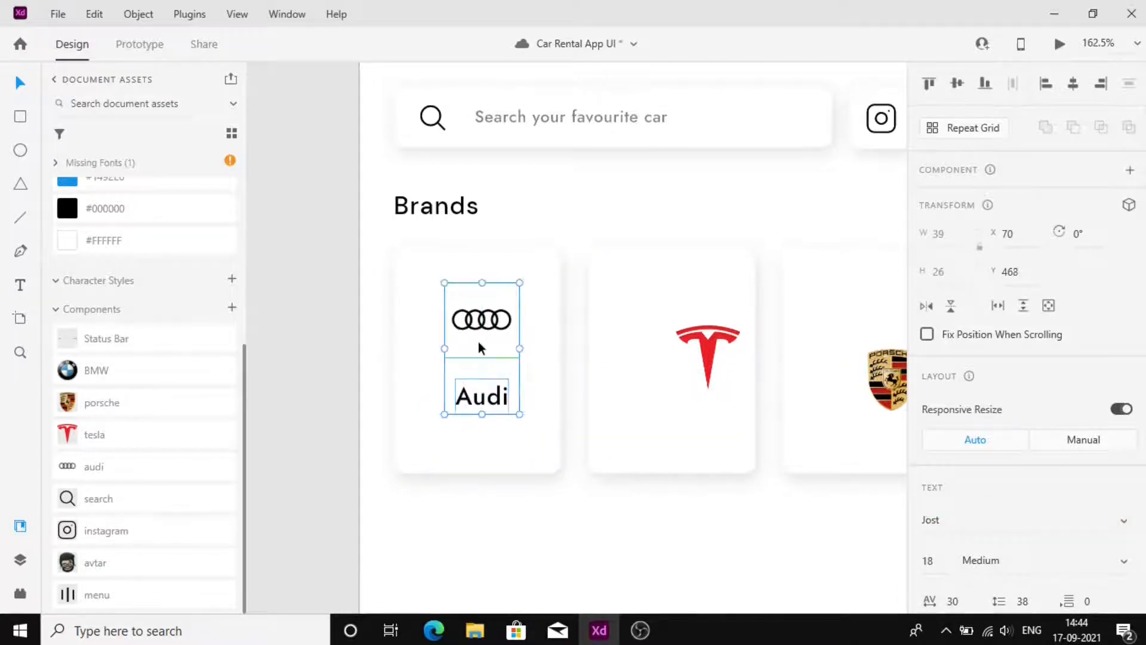
pyautogui.moveTo(479, 342)
pyautogui.mouseDown()
pyautogui.moveTo(447, 341)
pyautogui.moveTo(474, 341)
pyautogui.mouseUp()
pyautogui.hotkey('ctrl', 'g')
pyautogui.keyDown('shift'); pyautogui.click(526, 301); pyautogui.keyUp('shift')
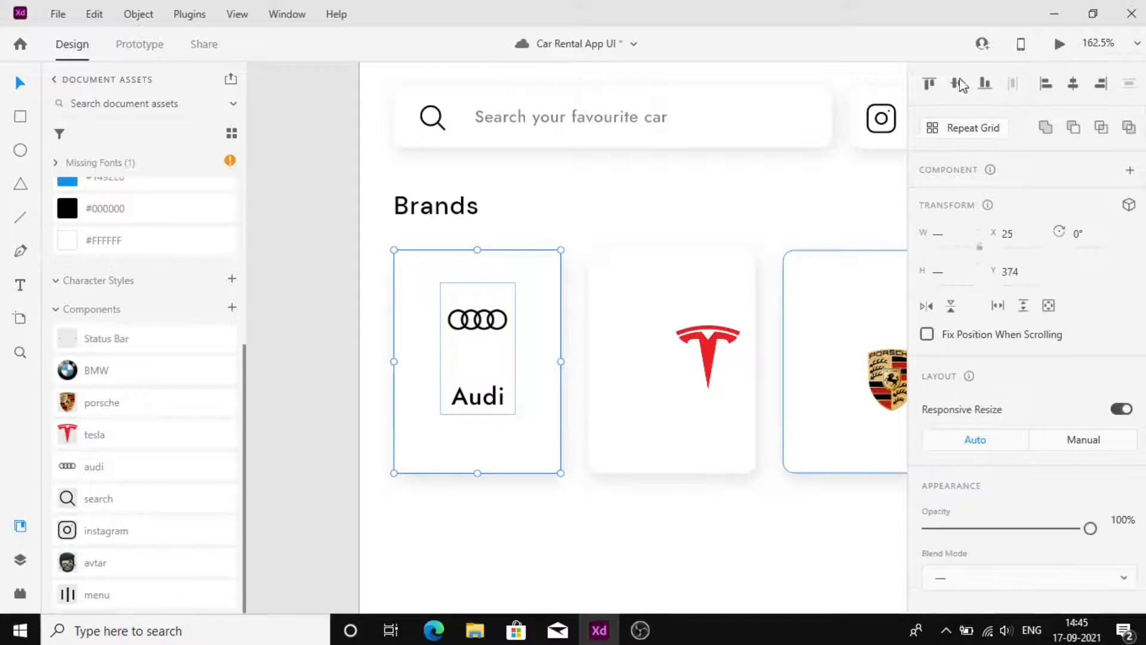
pyautogui.click(958, 84)
pyautogui.click(1073, 84)
pyautogui.doubleClick(491, 408)
pyautogui.click(562, 562)
# Step: Copy the "Audi" label into the second card and change the copy to "Tesla"
pyautogui.click(480, 410)
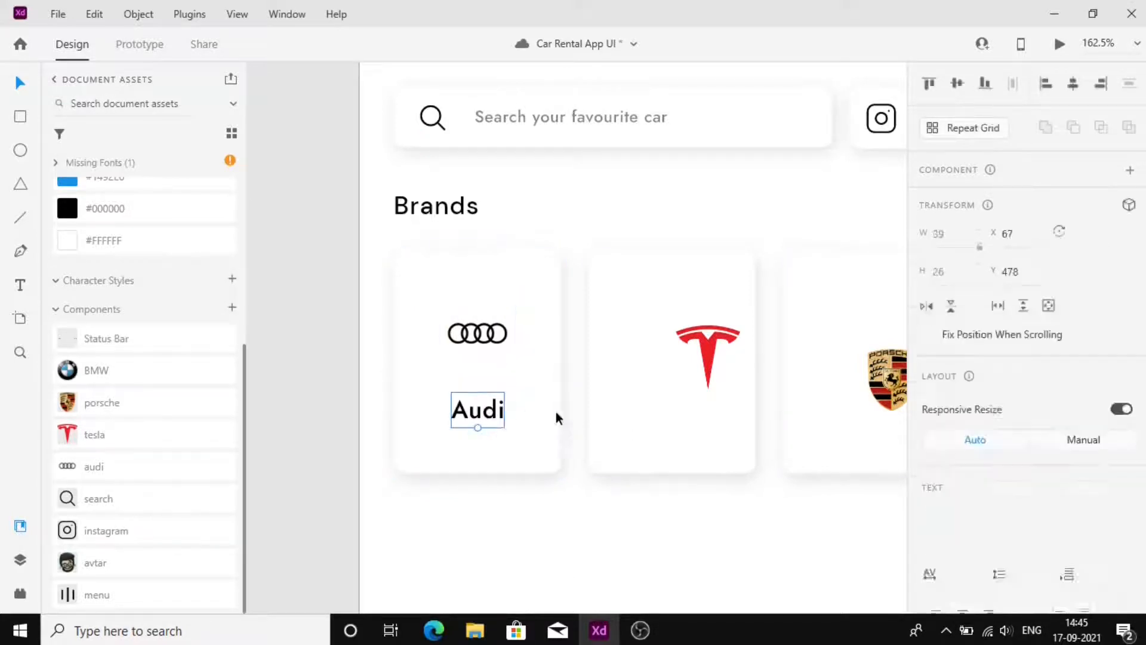
pyautogui.moveTo(480, 409); pyautogui.dragTo(681, 425)
pyautogui.doubleClick(677, 412)
pyautogui.write('Tesla')
pyautogui.press('Escape')
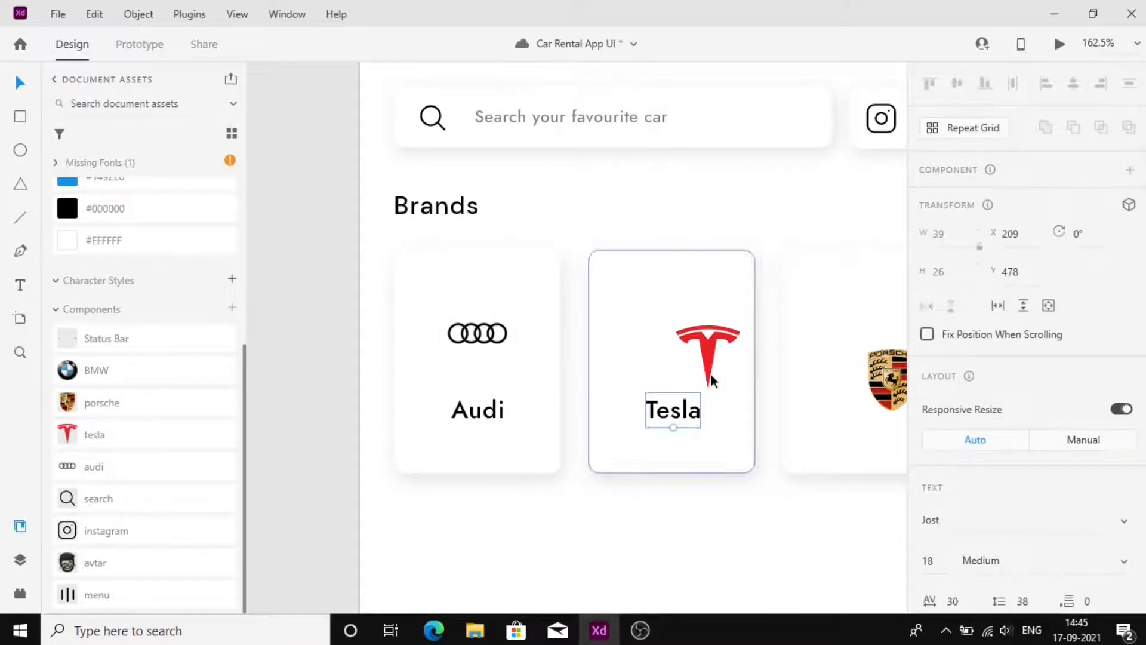
# Step: Move the Tesla logo above its label in the second card
pyautogui.moveTo(711, 374); pyautogui.dragTo(679, 352)
pyautogui.keyDown('shift'); pyautogui.click(682, 413); pyautogui.keyUp('shift')
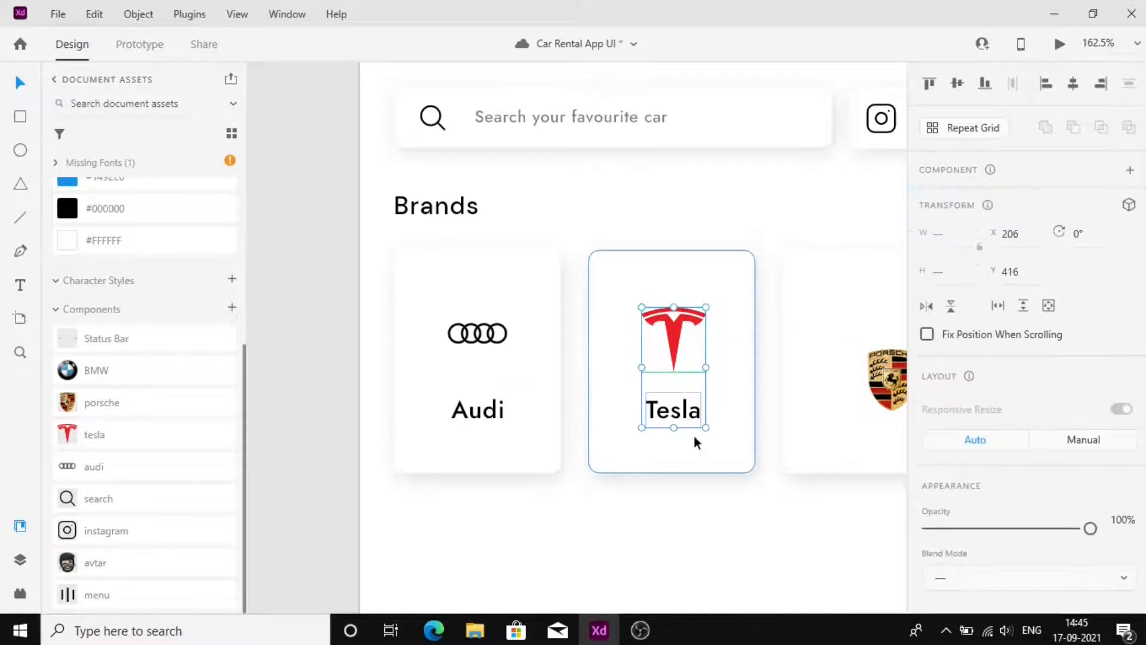
pyautogui.moveTo(695, 412)
pyautogui.mouseDown()
pyautogui.moveTo(678, 410)
pyautogui.moveTo(693, 412)
pyautogui.mouseUp()
pyautogui.press('Escape')
# Step: Position the Porsche logo in the third card and add a copied label below it reading "Porsche"
pyautogui.hscroll(2, 827, 334)
pyautogui.moveTo(826, 370); pyautogui.dragTo(801, 320)
pyautogui.moveTo(599, 417); pyautogui.dragTo(798, 424)
pyautogui.doubleClick(798, 412)
pyautogui.write('Porsc')
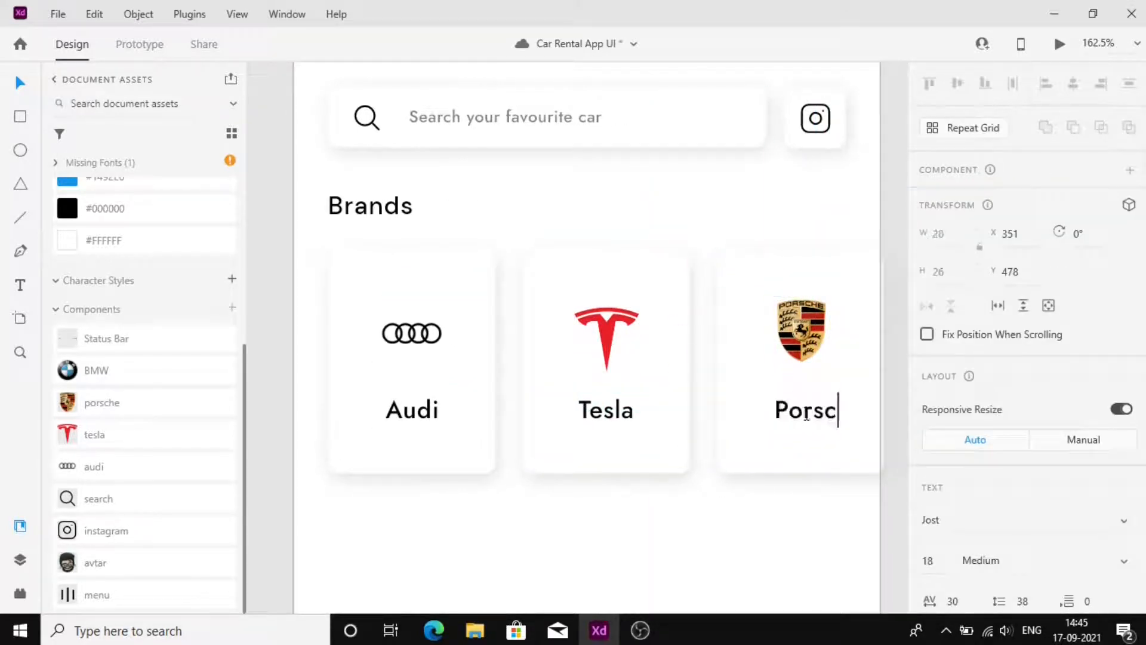
# Step: Copy the brand label into the fourth card and change the copy to "BMW"
pyautogui.scroll(-2, 770, 415)
pyautogui.hscroll(4, 740, 413)
pyautogui.moveTo(574, 413); pyautogui.dragTo(679, 412)
pyautogui.doubleClick(691, 416)
pyautogui.write('BMW')
pyautogui.click(691, 420)
pyautogui.click(718, 525)
# Step: Centre the "BMW" and "Porsche" labels horizontally within their cards
pyautogui.keyDown('shift'); pyautogui.click(699, 376); pyautogui.keyUp('shift')
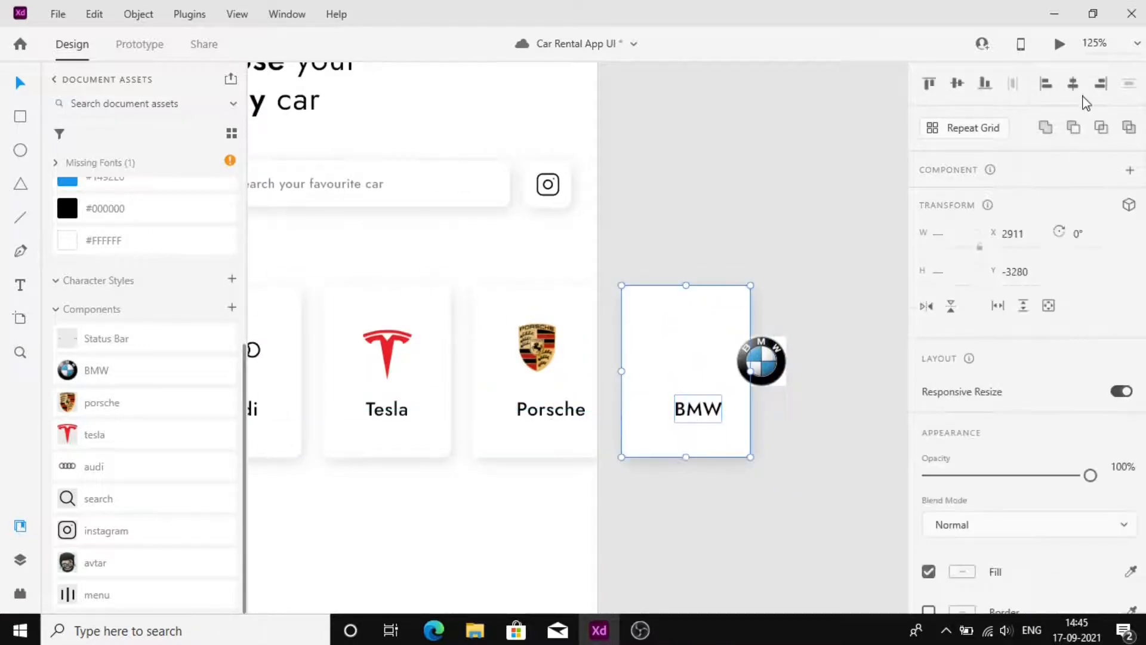
pyautogui.click(1073, 83)
pyautogui.press('Escape')
pyautogui.click(565, 410)
pyautogui.keyDown('shift'); pyautogui.click(509, 430); pyautogui.keyUp('shift')
pyautogui.click(1073, 83)
# Step: Move the BMW logo above its label in the fourth brand card
pyautogui.click(761, 360)
pyautogui.keyDown('shift'); pyautogui.click(707, 352); pyautogui.keyUp('shift')
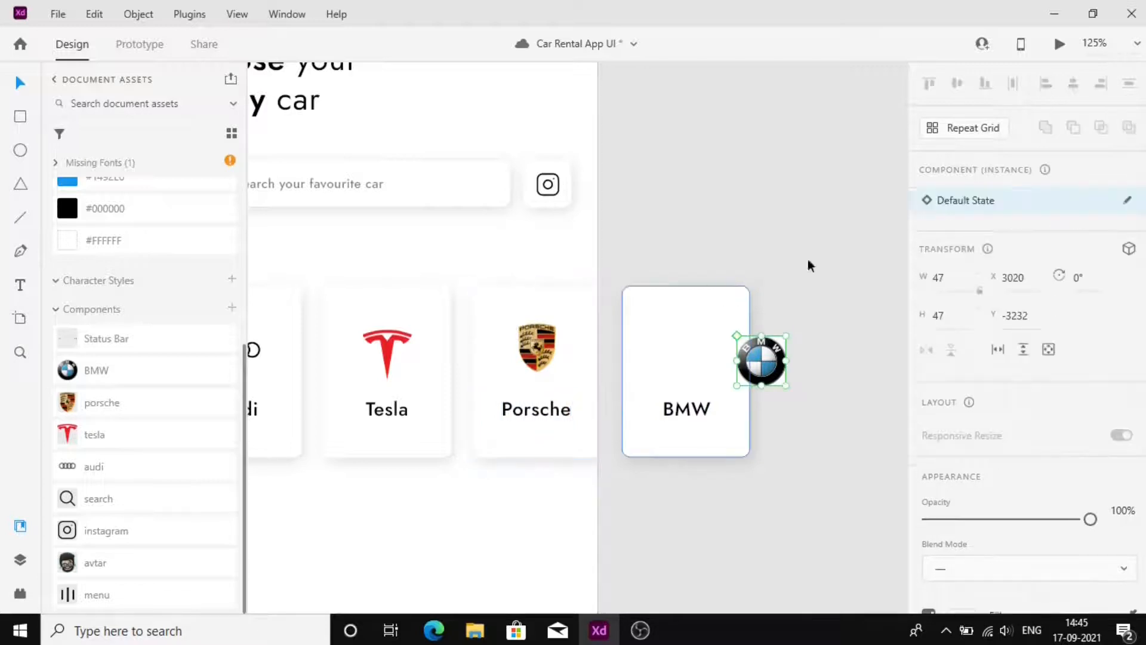
pyautogui.moveTo(762, 360); pyautogui.dragTo(687, 356)
# Step: Group the BMW logo with its label and centre the group vertically in the card
pyautogui.keyDown('shift'); pyautogui.click(699, 414); pyautogui.keyUp('shift')
pyautogui.hotkey('ctrl', 'g')
pyautogui.keyDown('shift'); pyautogui.click(731, 394); pyautogui.keyUp('shift')
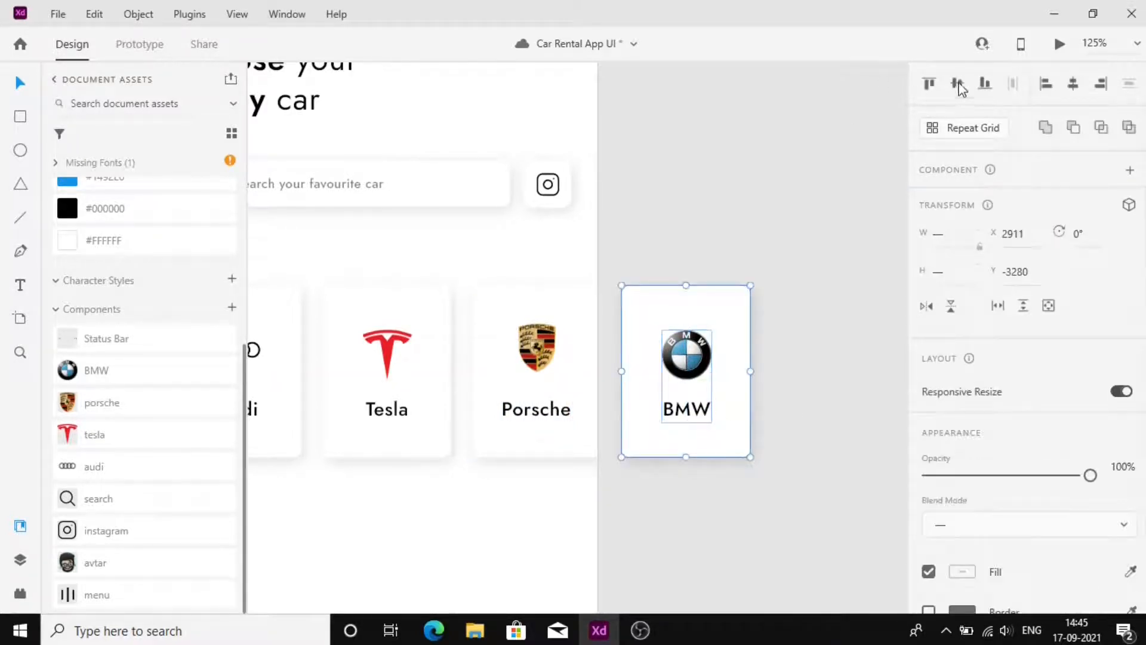
pyautogui.click(958, 85)
# Step: Turn the four brand cards and their contents into a horizontal scroll group spanning the artboard's width
pyautogui.click(656, 225)
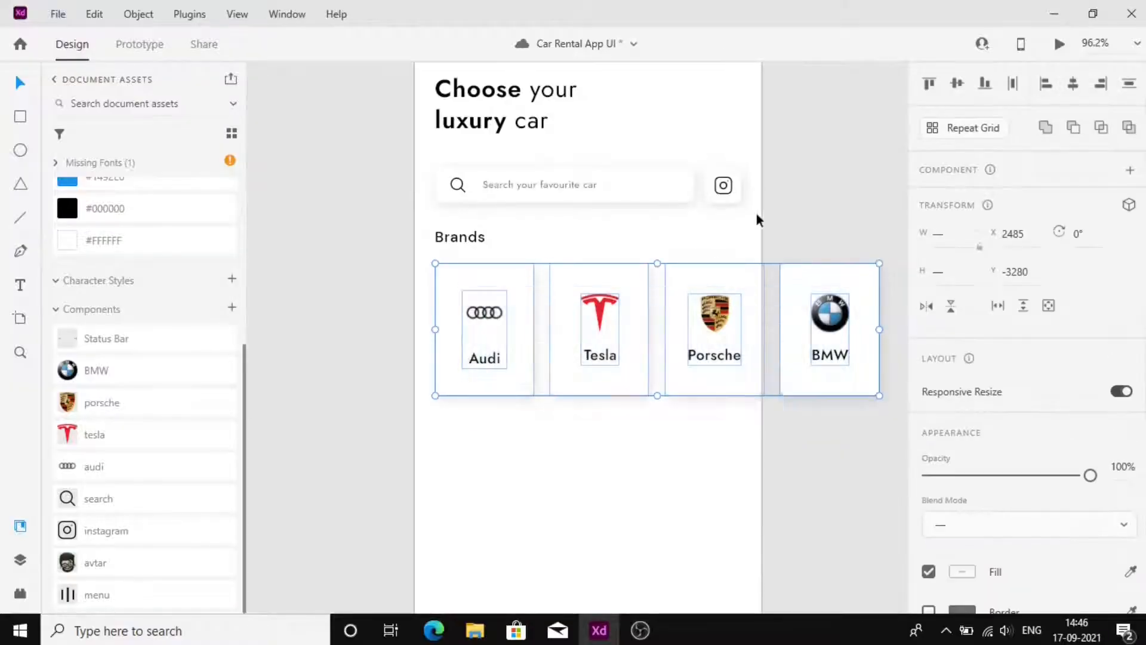
pyautogui.click(996, 305)
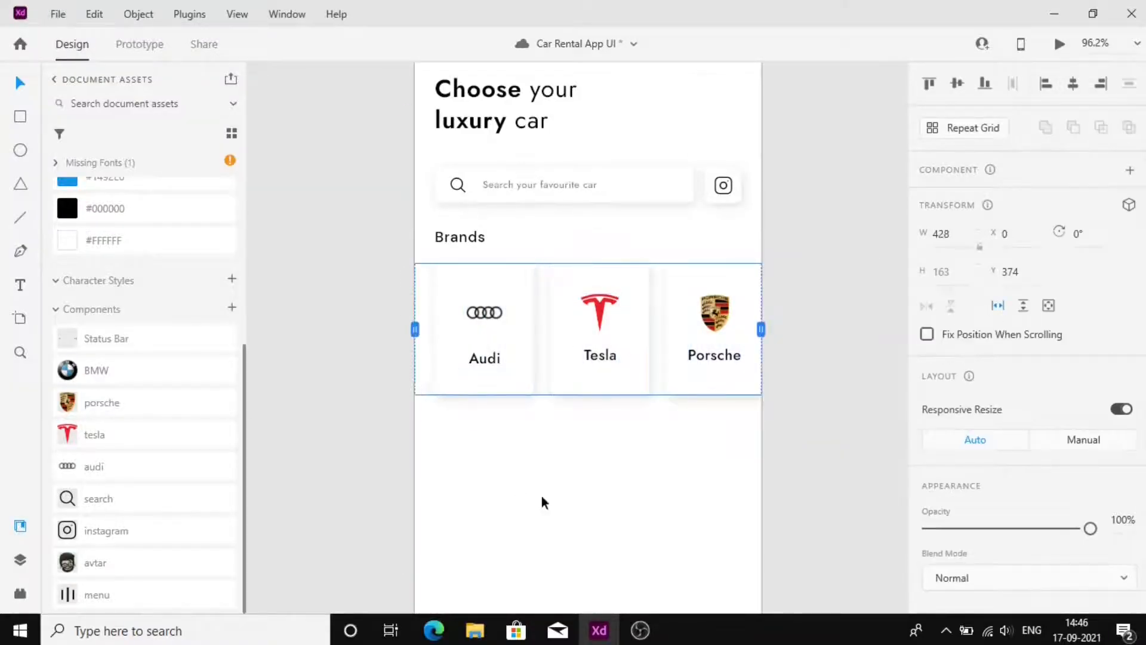
pyautogui.click(542, 497)
# Step: Copy the "Brands" heading below the brand cards and change the copy to "Close to you"
pyautogui.scroll(-2, 507, 406)
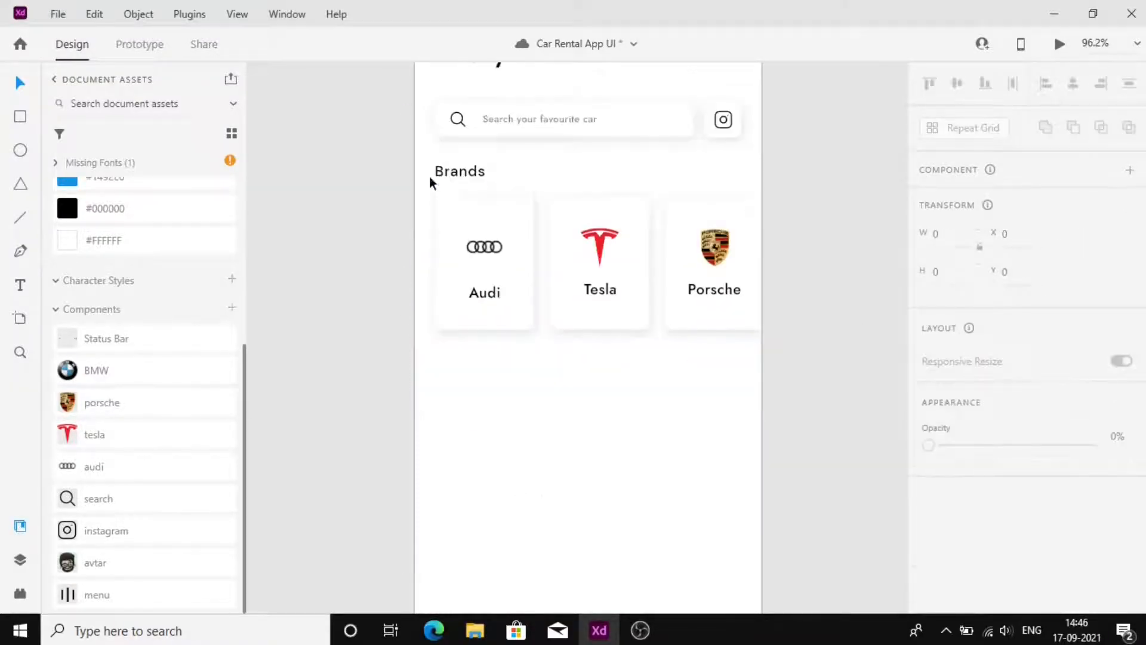
pyautogui.keyDown('alt'); pyautogui.moveTo(448, 175); pyautogui.dragTo(456, 378); pyautogui.keyUp('alt')
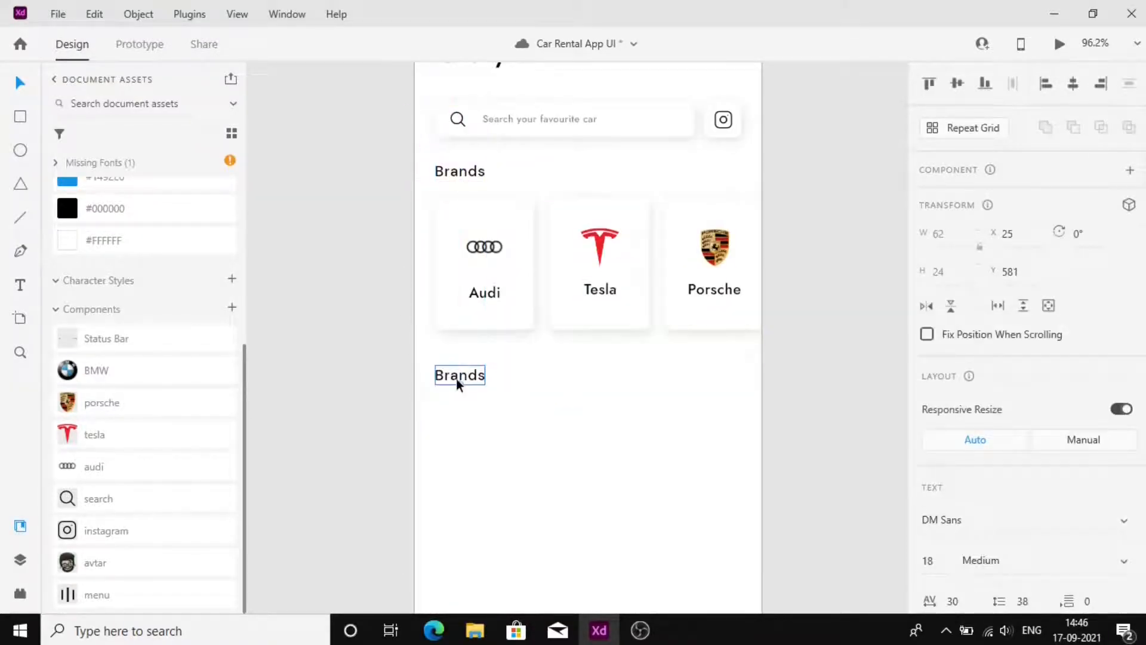
pyautogui.doubleClick(456, 378)
pyautogui.write('Neat')
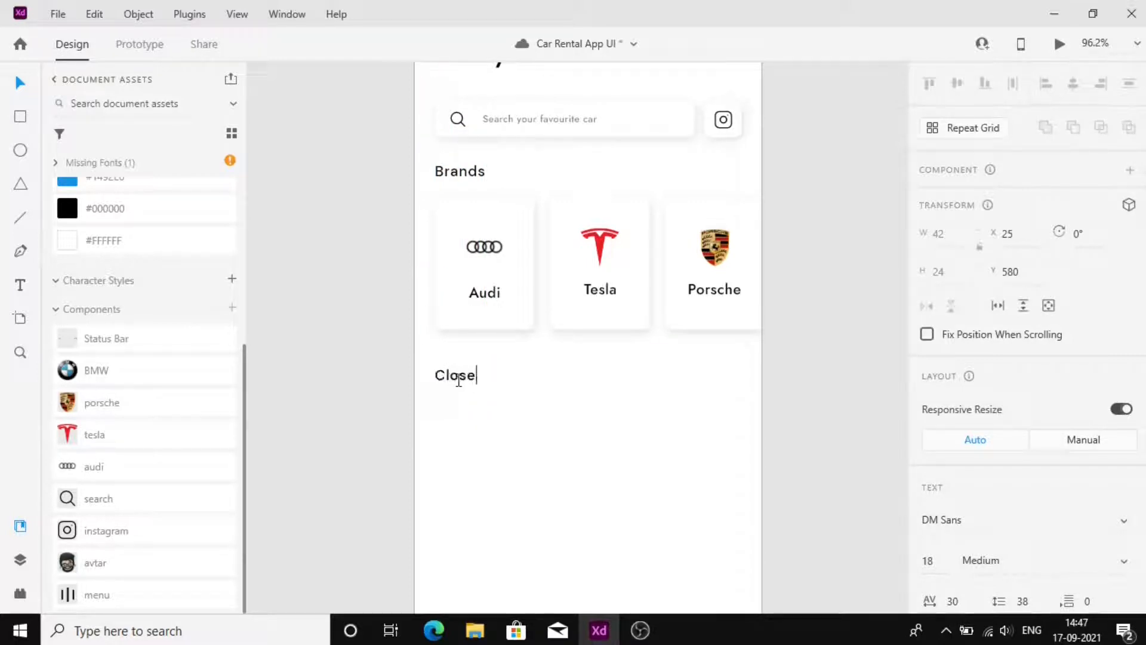
pyautogui.click(555, 487)
# Step: Place a copy of the blank Audi card background below the "Close to you" heading
pyautogui.scroll(-2, 556, 486)
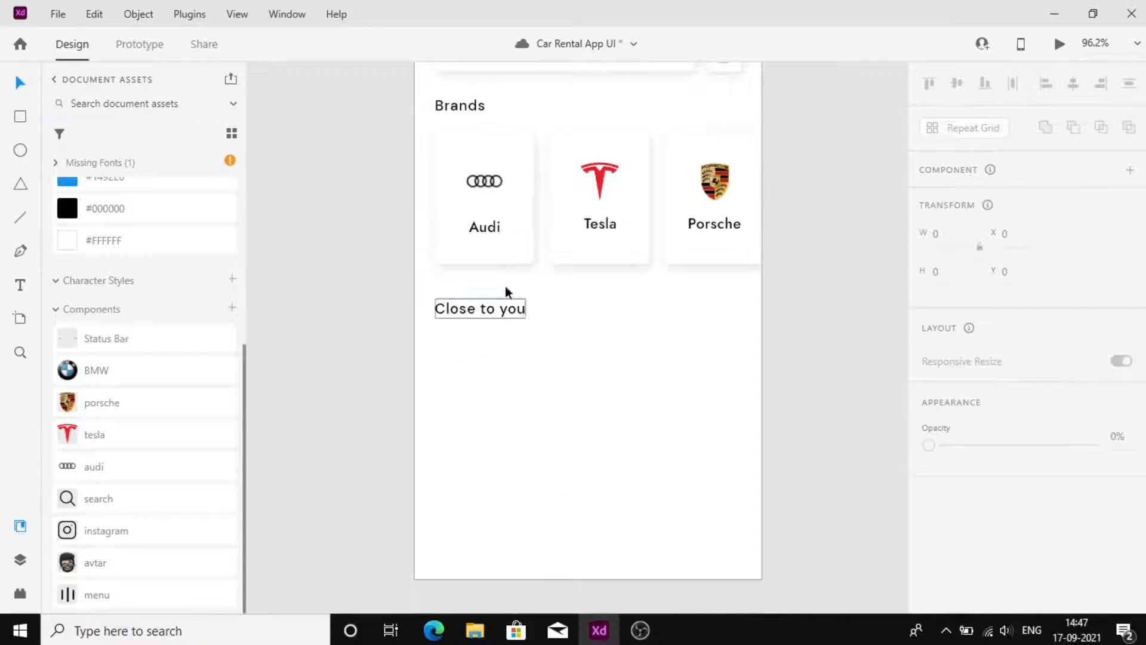
pyautogui.click(504, 261)
pyautogui.click(556, 355)
pyautogui.moveTo(507, 247); pyautogui.dragTo(507, 440)
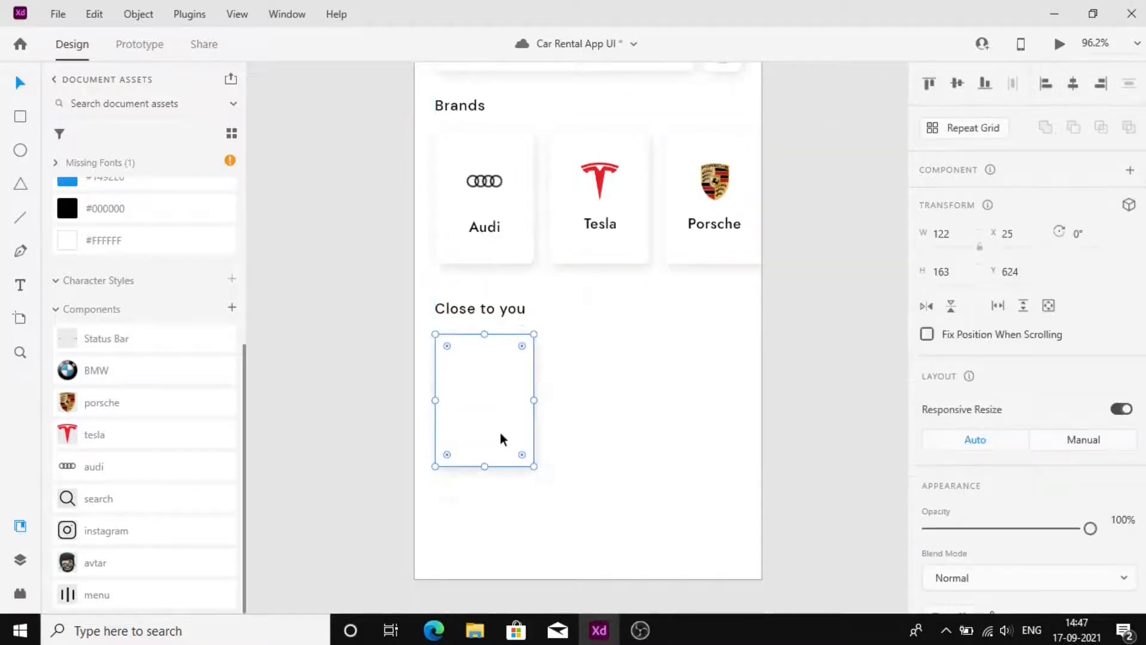
# Step: Resize the blank card under "Close to you" to 166 wide and 218 high
pyautogui.scroll(-2, 489, 400)
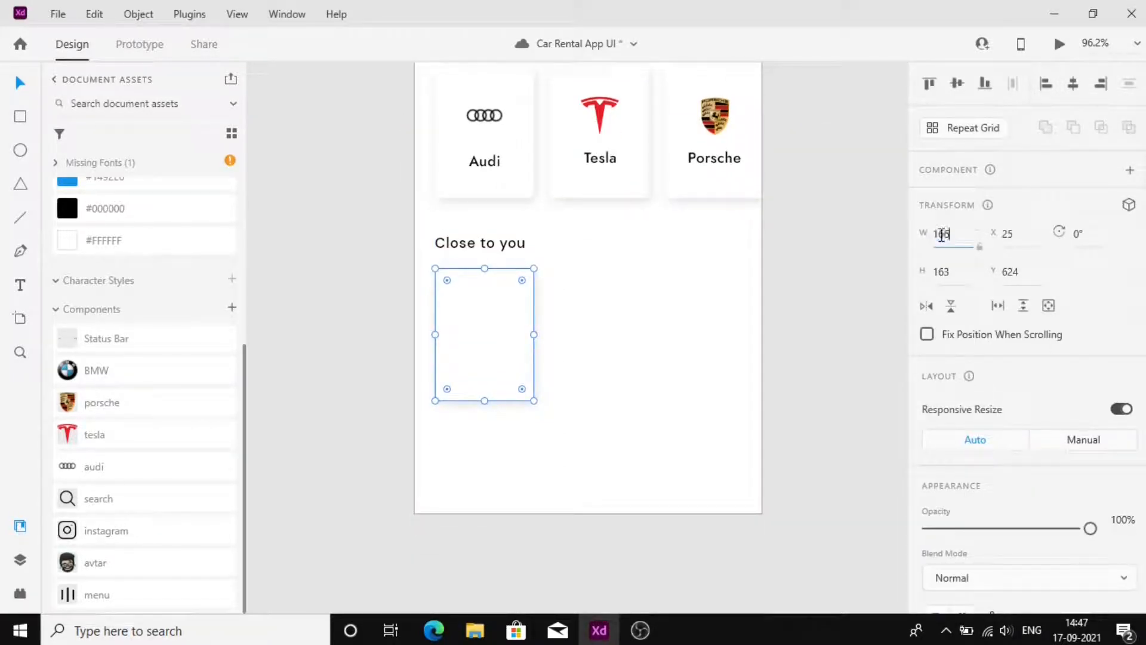
pyautogui.press('Return')
pyautogui.click(963, 274)
pyautogui.write('218')
pyautogui.press('Return')
pyautogui.click(610, 324)
# Step: Duplicate the blank card to its right and fill the original card with the colour #7ACAFF
pyautogui.scroll(-4, 610, 324)
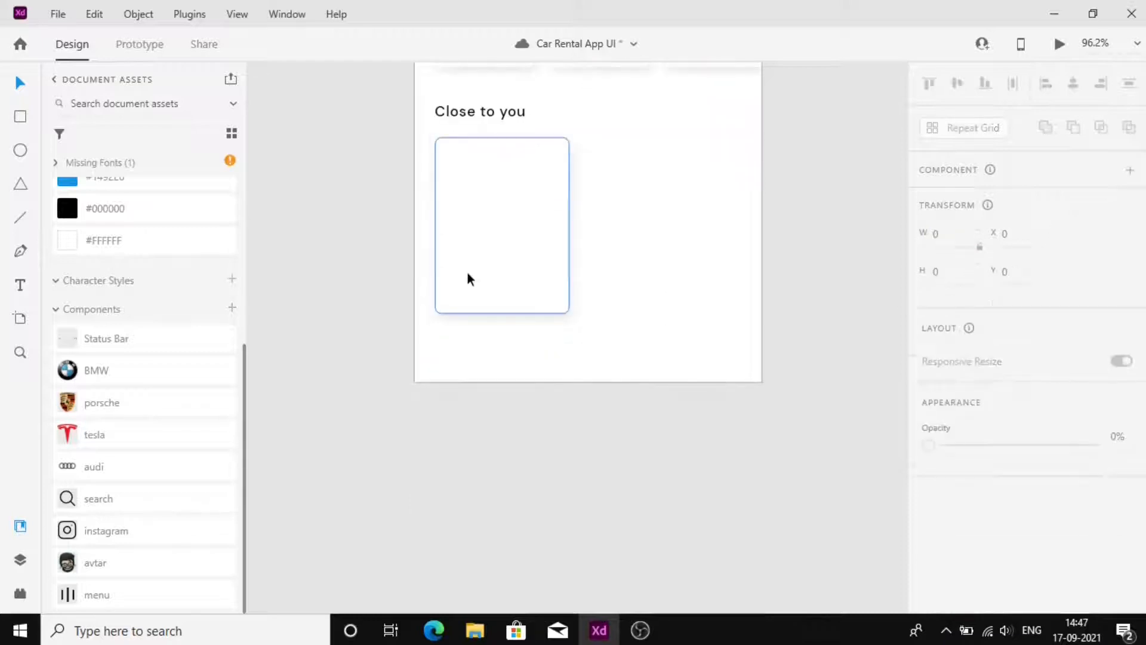
pyautogui.moveTo(468, 279); pyautogui.dragTo(646, 264)
pyautogui.click(500, 304)
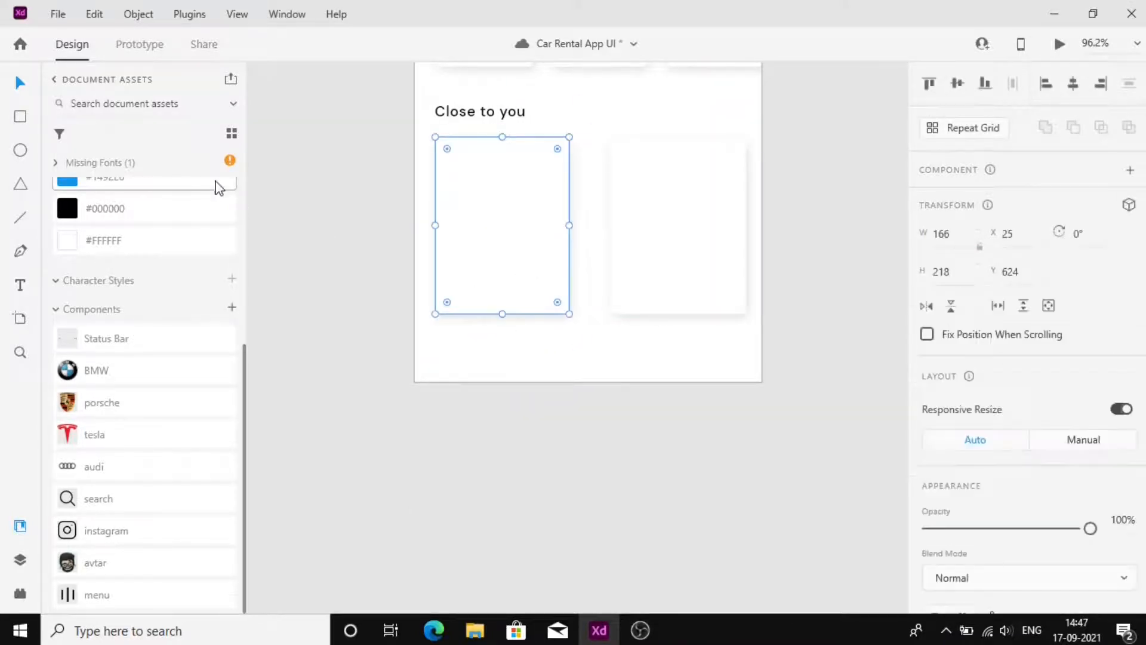
pyautogui.click(217, 182)
pyautogui.scroll(5, 149, 358)
pyautogui.click(149, 356)
pyautogui.click(503, 383)
# Step: Copy the "Close to you" heading beside itself and change the copy to "See on map"
pyautogui.scroll(2, 503, 382)
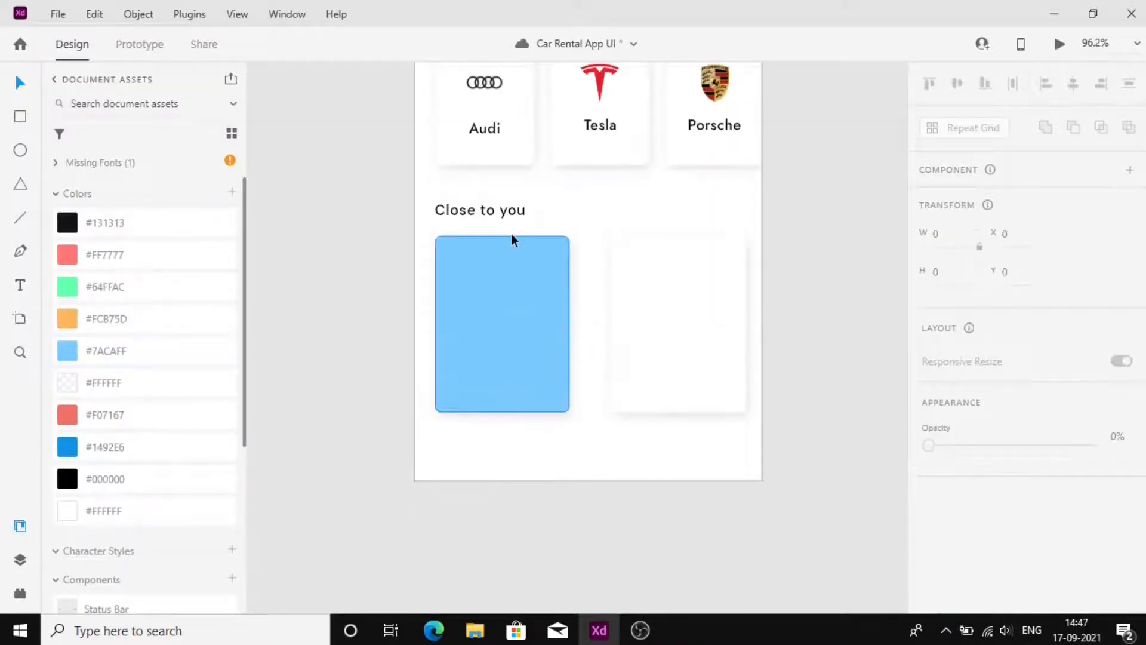
pyautogui.keyDown('alt'); pyautogui.moveTo(505, 215); pyautogui.dragTo(607, 218); pyautogui.keyUp('alt')
pyautogui.doubleClick(603, 209)
pyautogui.write('See on map')
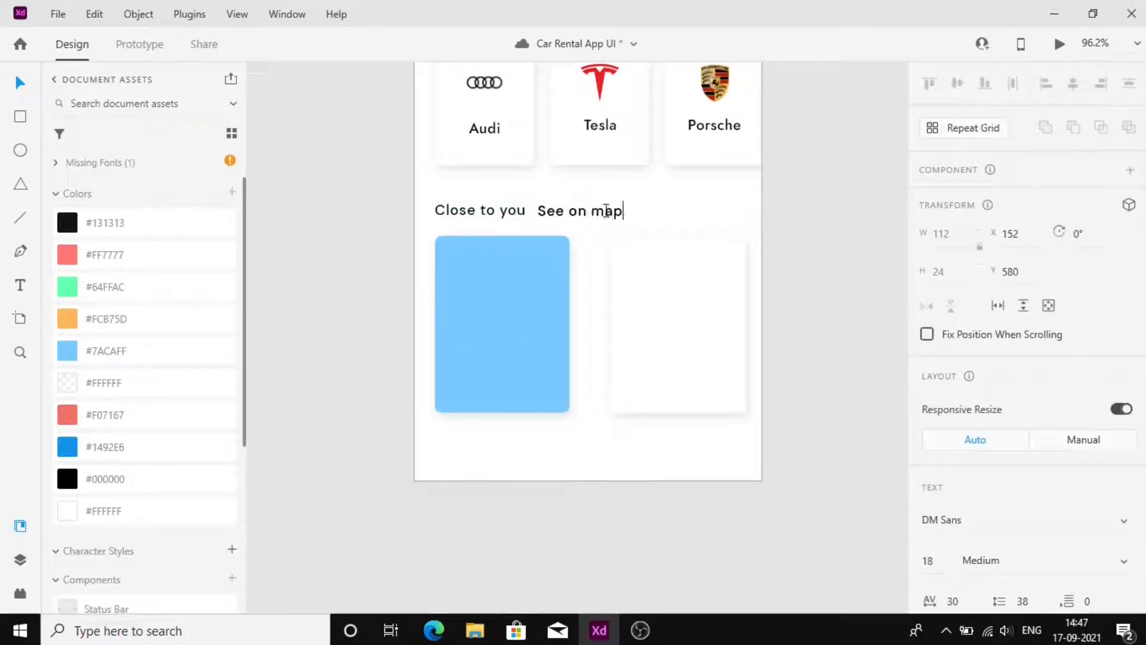
# Step: Set the "See on map" text to size 12 and Regular weight
pyautogui.press('Escape')
pyautogui.click(951, 565)
pyautogui.write('12')
pyautogui.press('Return')
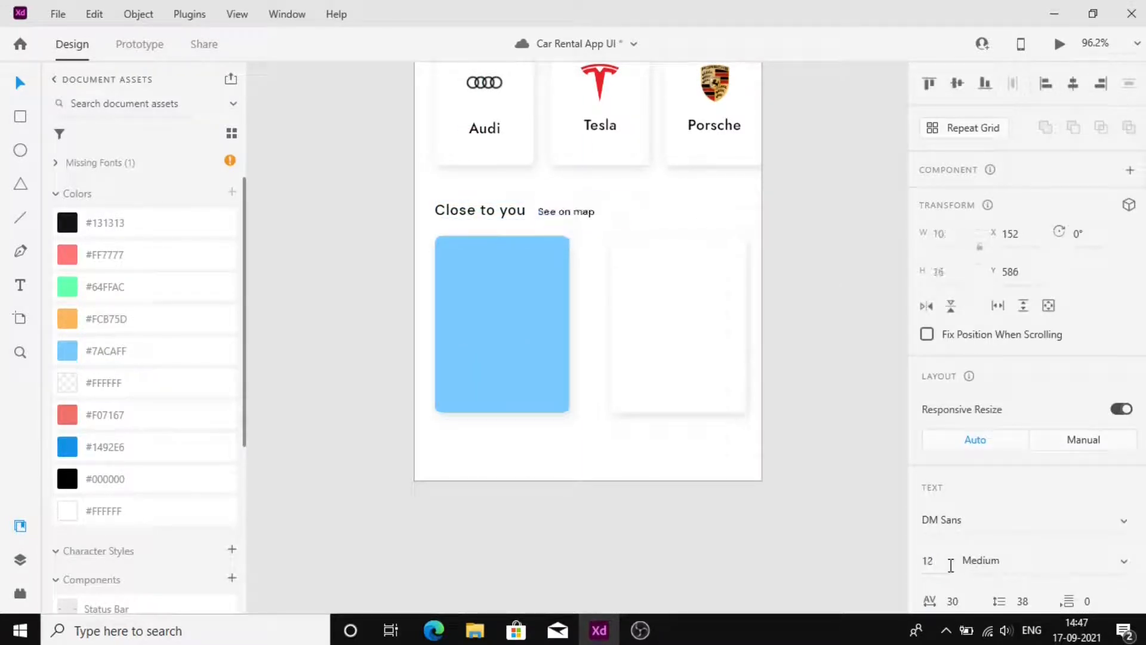
pyautogui.press('Return')
# Step: Colour the "See on map" text blue and move it in line with the second card's right edge
pyautogui.scroll(-5, 979, 559)
pyautogui.press('i')
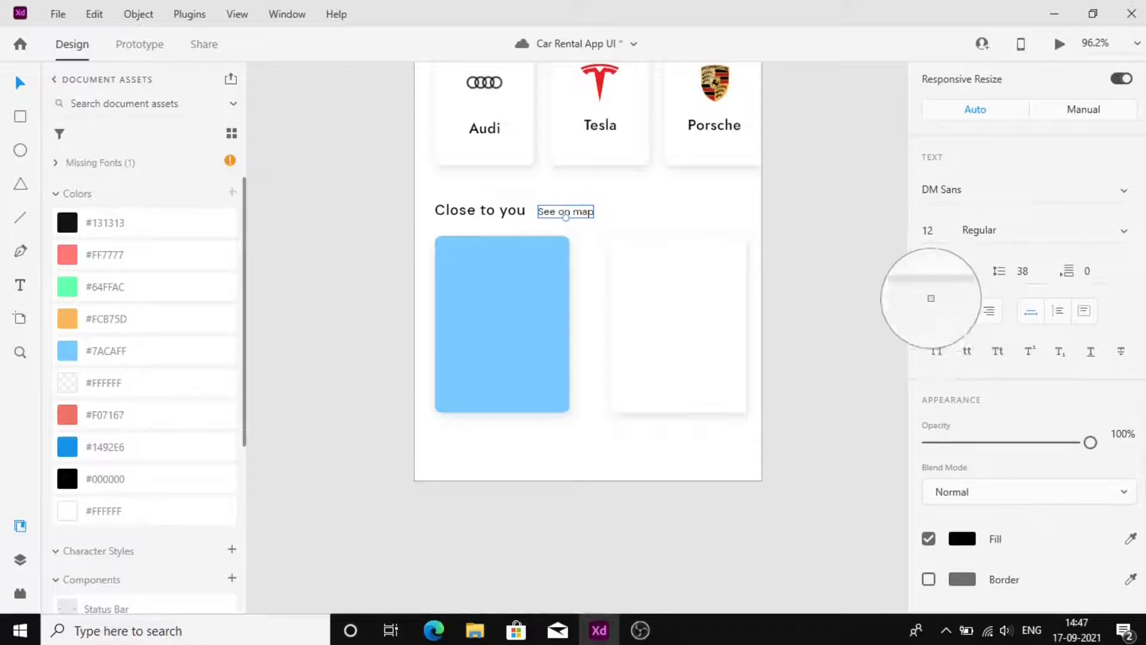
pyautogui.click(935, 310)
pyautogui.moveTo(564, 218); pyautogui.dragTo(725, 216)
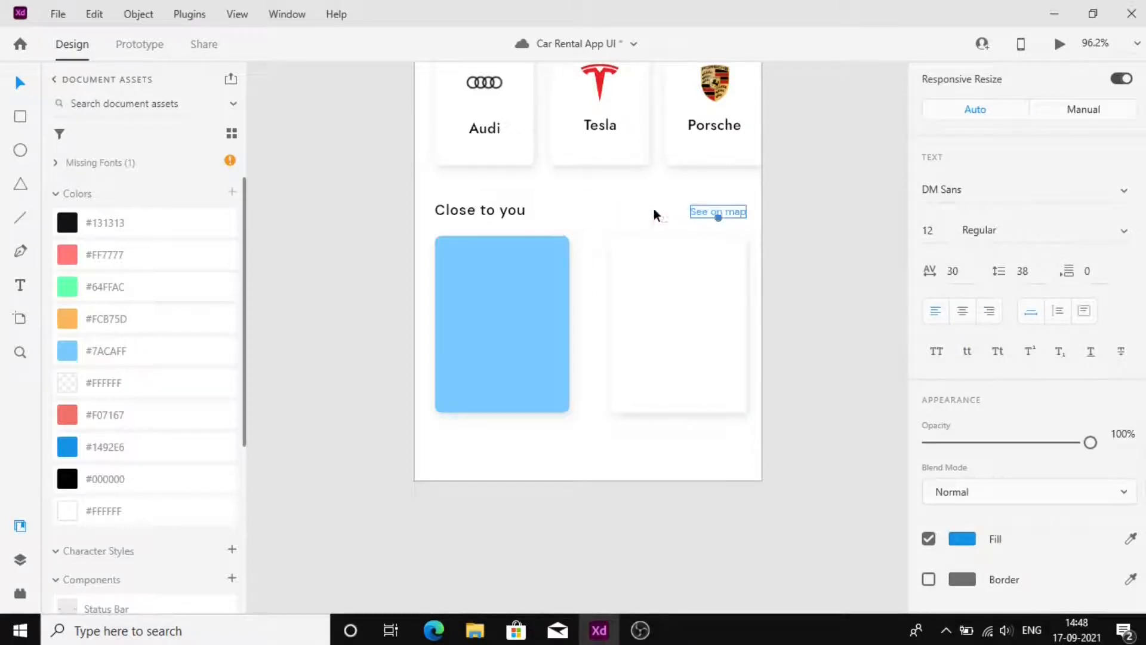
pyautogui.keyDown('shift'); pyautogui.click(481, 209); pyautogui.keyUp('shift')
# Step: Copy the "Close to you" heading onto the blue card, bring it to the front and change it to "BMW i3s" in white
pyautogui.scroll(-1, 646, 242)
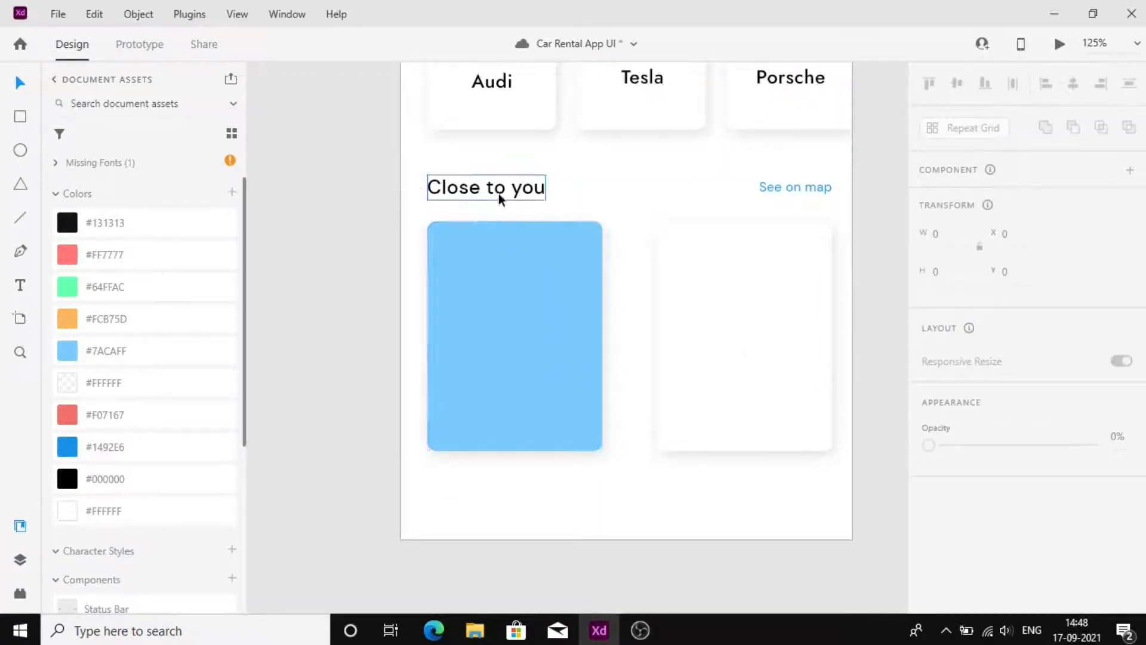
pyautogui.keyDown('alt'); pyautogui.moveTo(499, 194); pyautogui.dragTo(516, 277); pyautogui.keyUp('alt')
pyautogui.rightClick(517, 250)
pyautogui.click(584, 394)
pyautogui.doubleClick(517, 277)
pyautogui.write('BM')
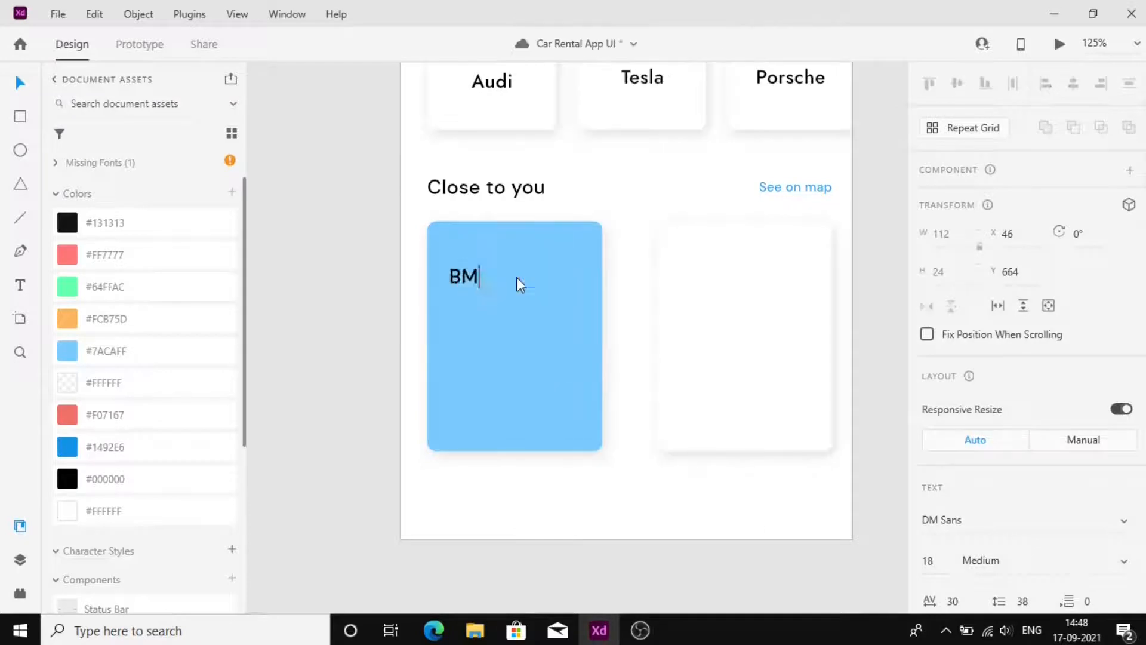
pyautogui.write('W i3s')
pyautogui.press('Escape')
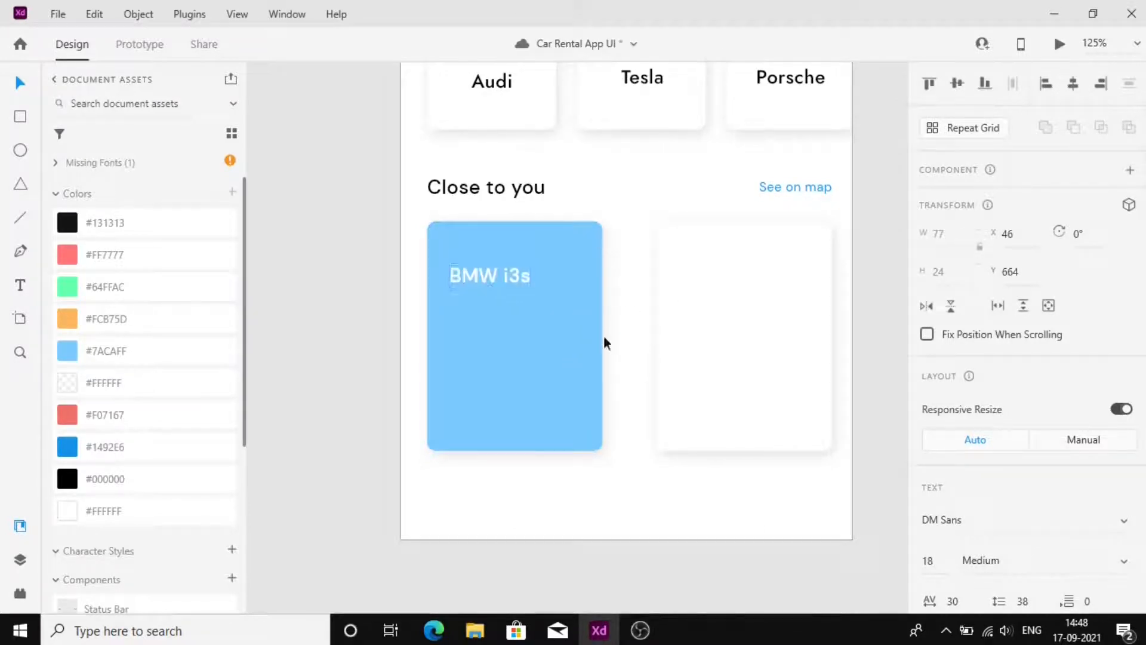
# Step: Set the "BMW i3s" label's font to Jost at size 16
pyautogui.click(973, 520)
pyautogui.write('Jost')
pyautogui.press('Return')
pyautogui.click(937, 559)
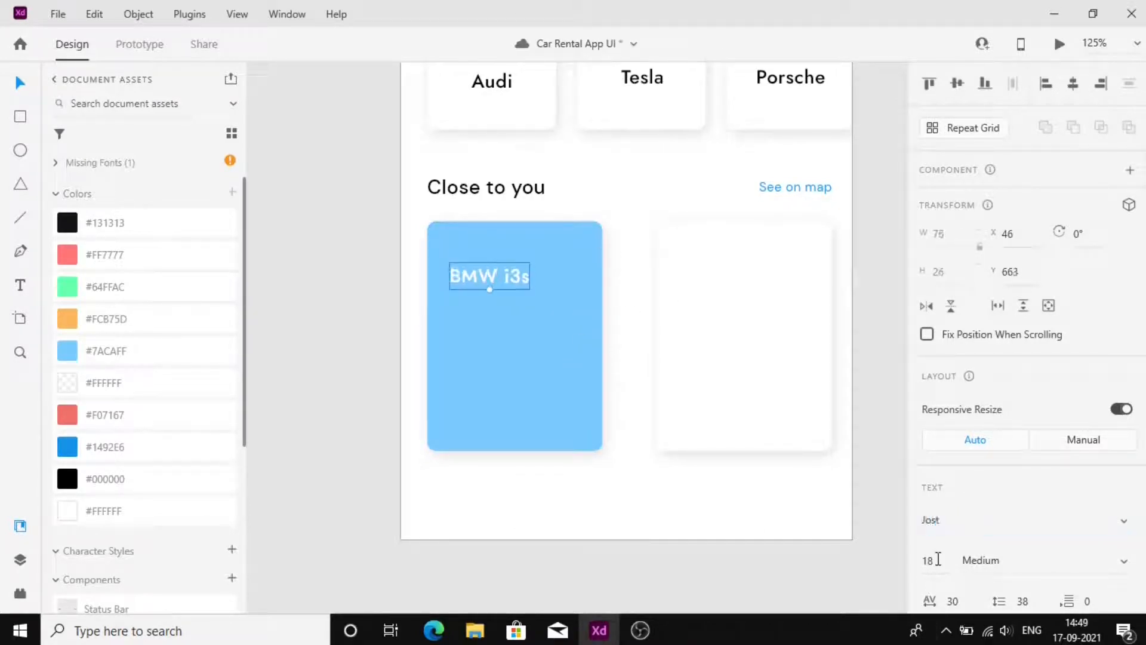
pyautogui.write('15')
pyautogui.press('Return')
pyautogui.press('Return')
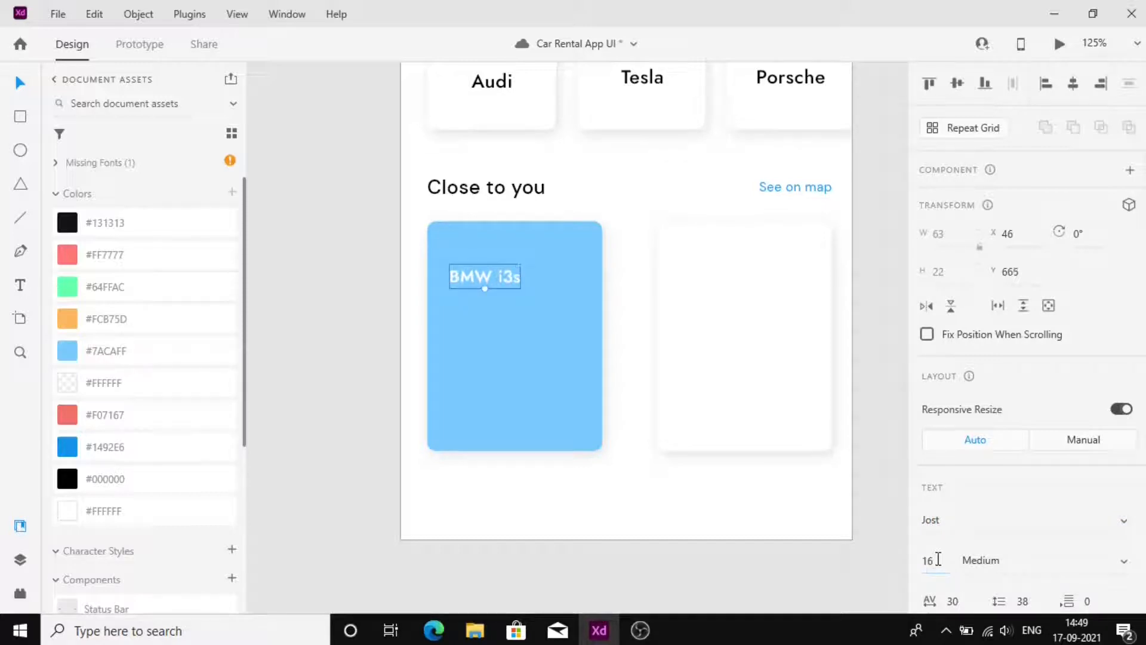
# Step: Move the "BMW i3s" label slightly up and closer to the blue card's left edge
pyautogui.moveTo(496, 267); pyautogui.dragTo(496, 260)
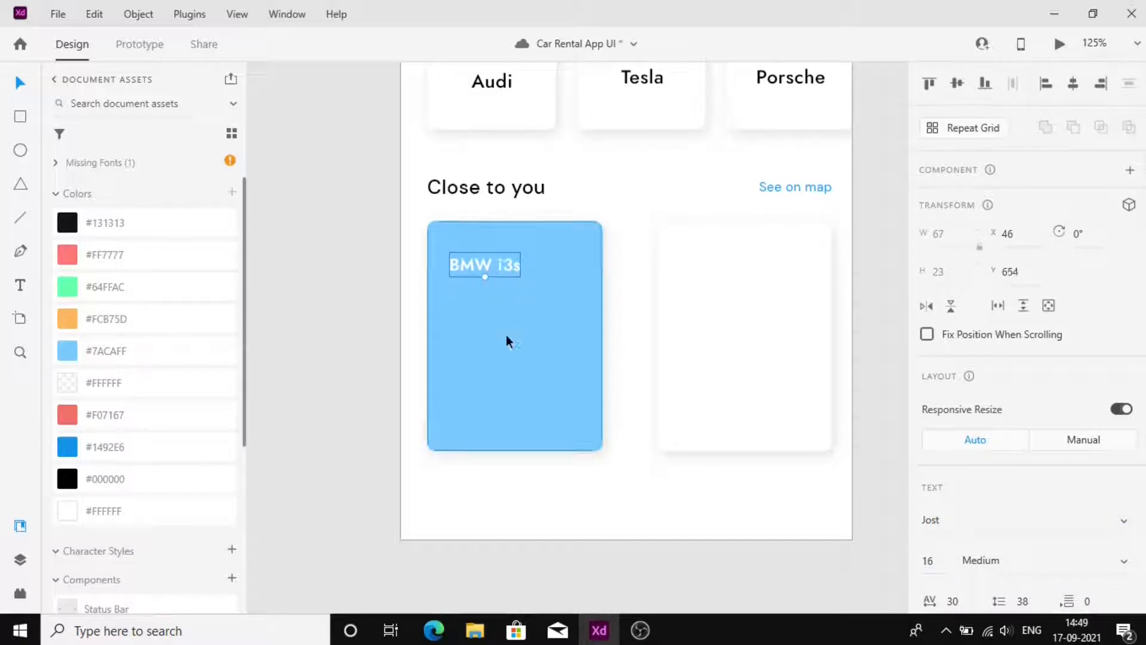
pyautogui.press('Left')
pyautogui.press('Left')
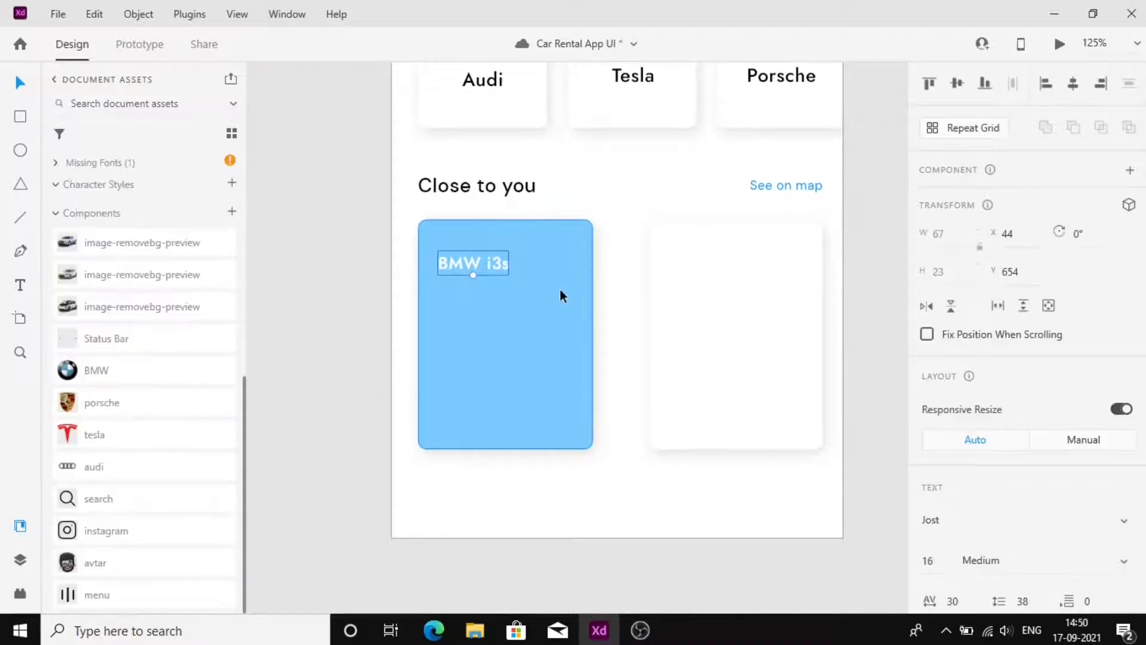
pyautogui.press('Left')
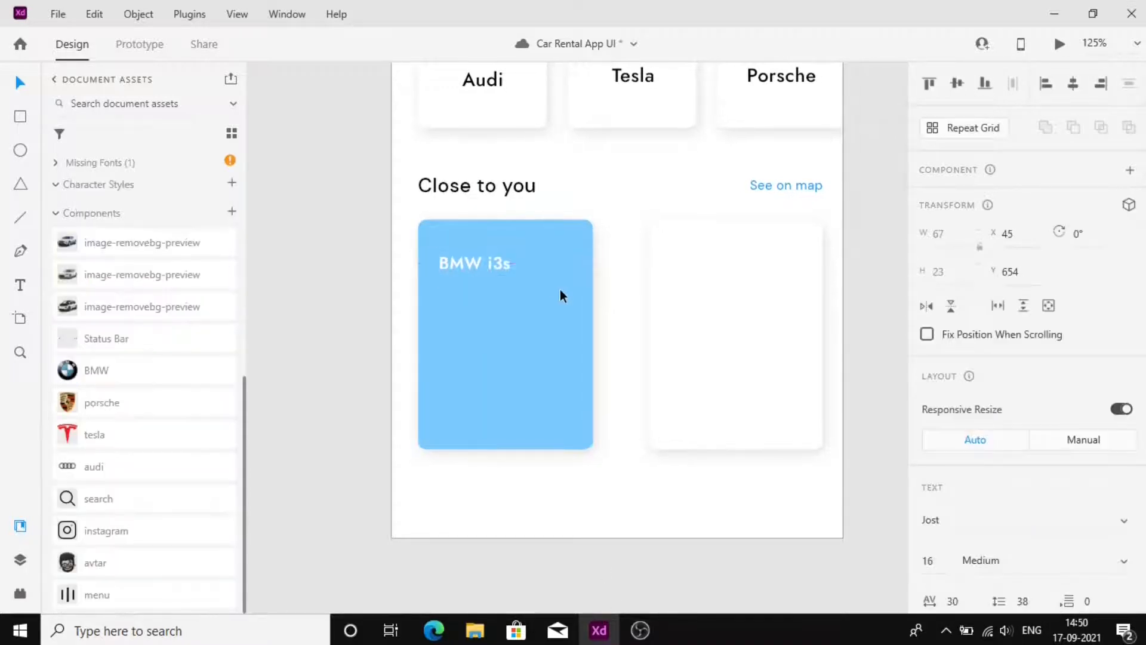
# Step: Copy the "BMW i3s" label below itself and change the copy to "$ 205.00/day"
pyautogui.moveTo(491, 261); pyautogui.dragTo(489, 303)
pyautogui.press('Up')
pyautogui.press('Up')
pyautogui.press('Up')
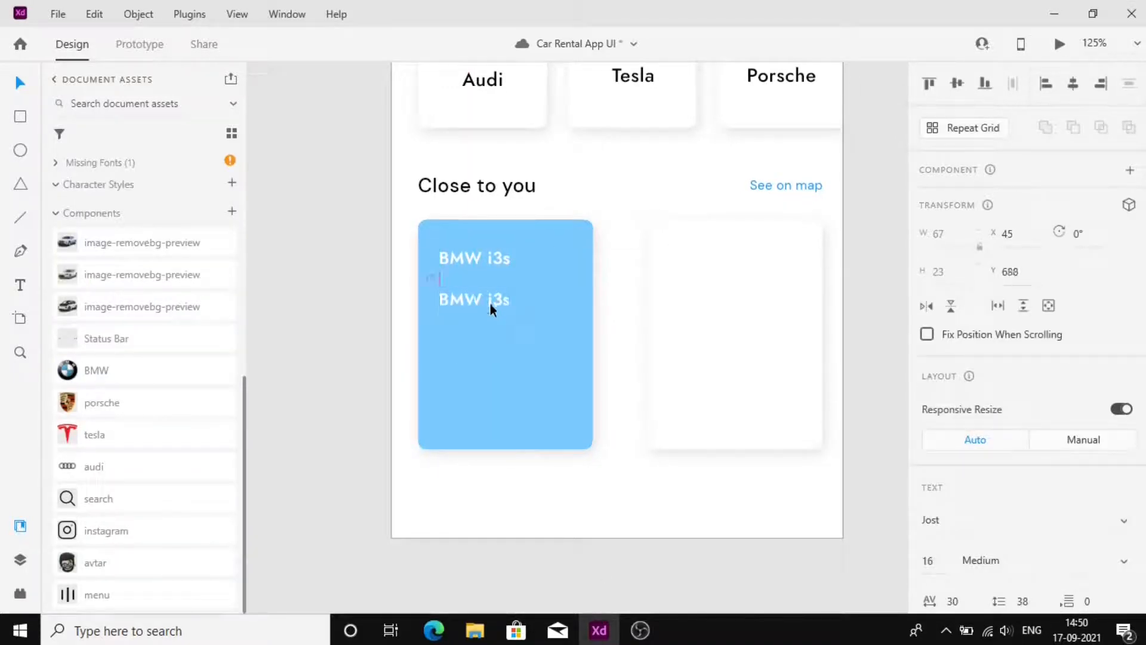
pyautogui.doubleClick(490, 303)
pyautogui.hotkey('ctrl', 'a')
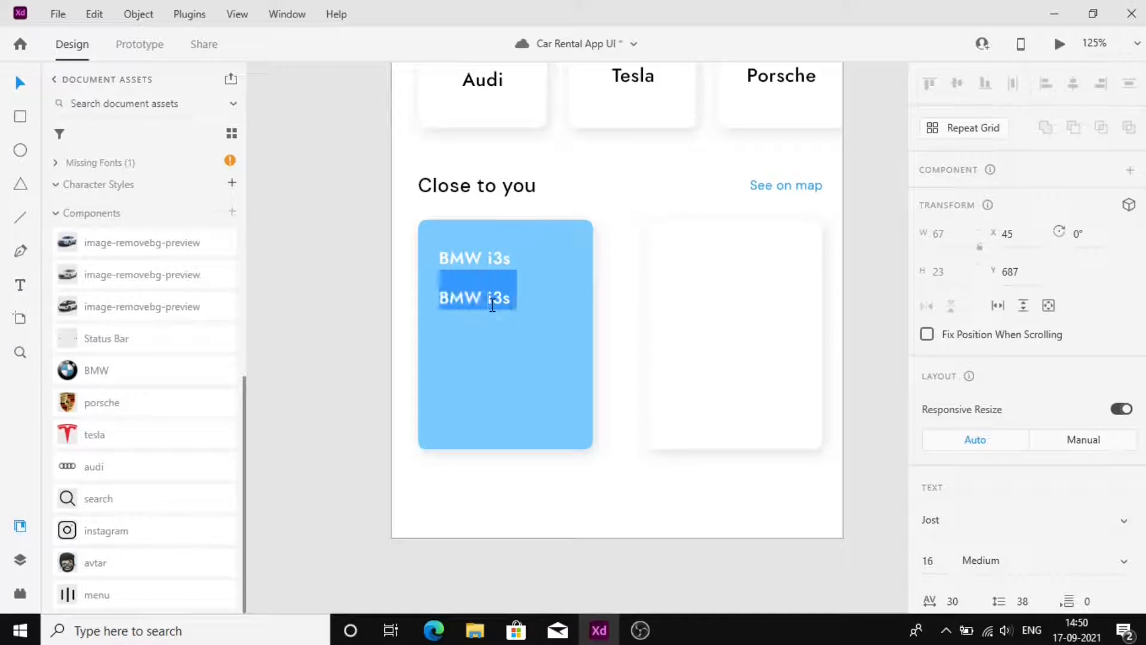
pyautogui.write('$ 205.00/day')
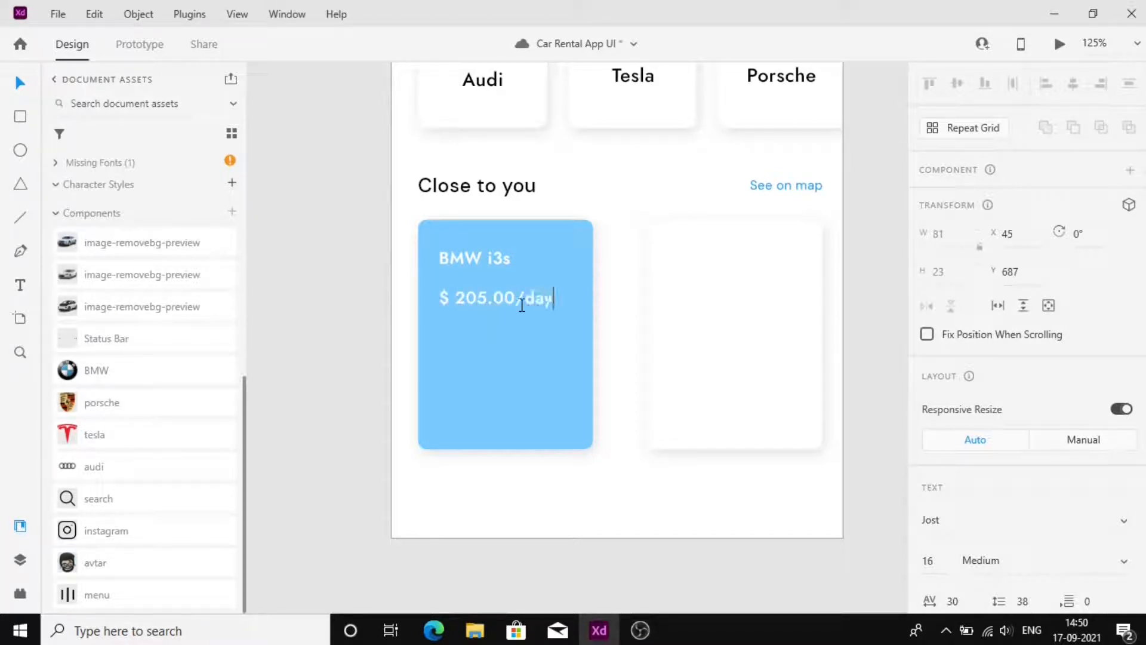
# Step: Colour the "/day" part of the price with the #FFFFFF swatch at 78% opacity
pyautogui.moveTo(515, 304); pyautogui.dragTo(555, 304)
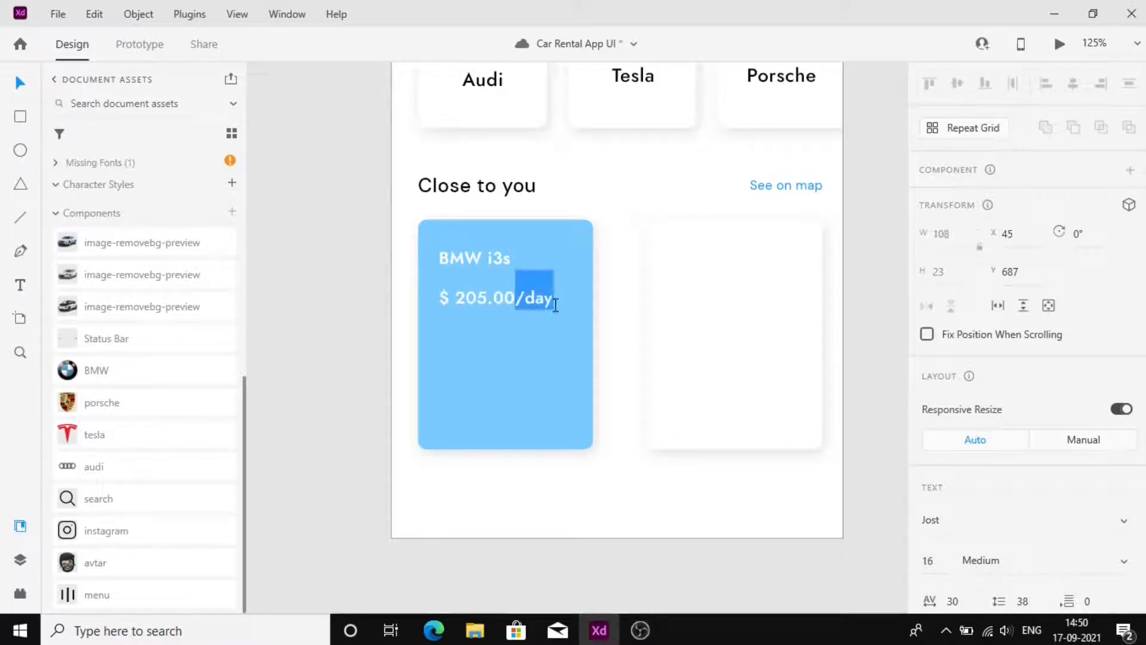
pyautogui.scroll(5, 143, 396)
pyautogui.scroll(-2, 143, 396)
pyautogui.scroll(2, 144, 396)
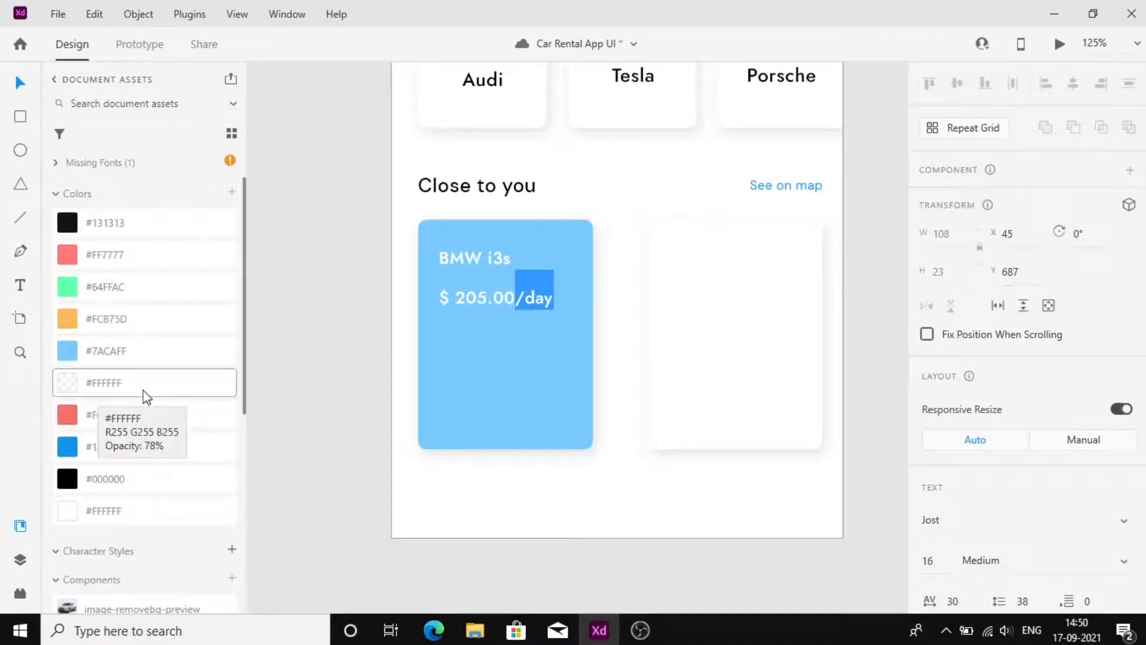
pyautogui.click(146, 397)
# Step: Give the "$ 205.00" part of the price a bolder font weight
pyautogui.click(499, 295)
pyautogui.doubleClick(517, 295)
pyautogui.moveTo(517, 295); pyautogui.dragTo(440, 298)
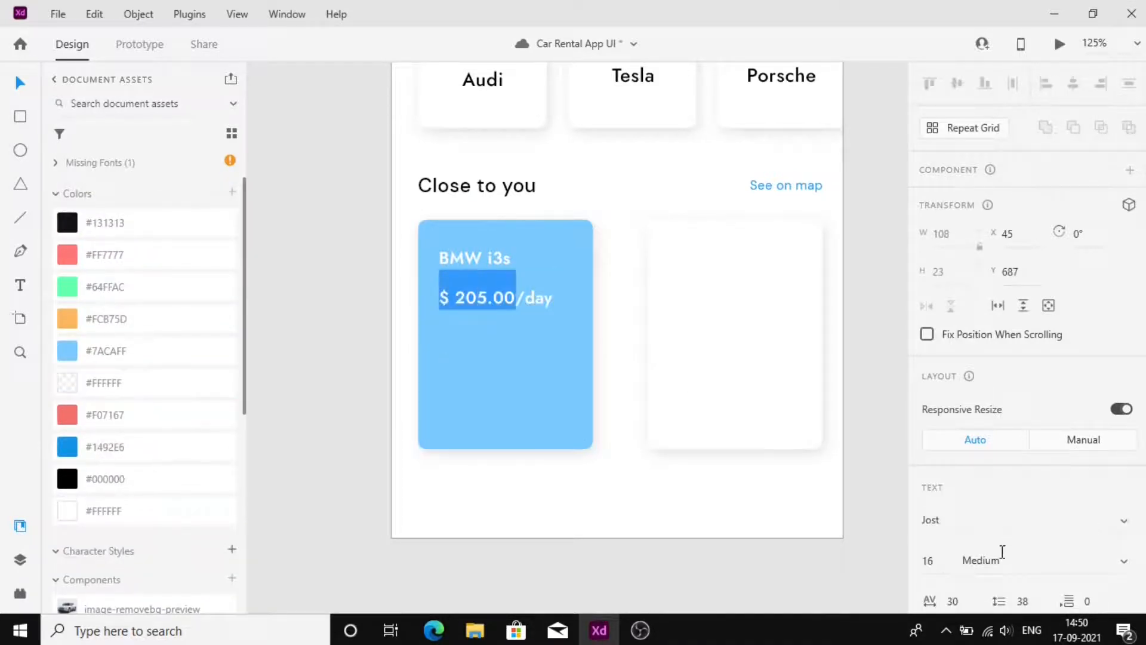
pyautogui.click(1001, 555)
pyautogui.press('Down')
pyautogui.click(604, 237)
# Step: Nudge the "BMW i3s" and price labels left together to X 40
pyautogui.scroll(5, 515, 308)
pyautogui.click(507, 278)
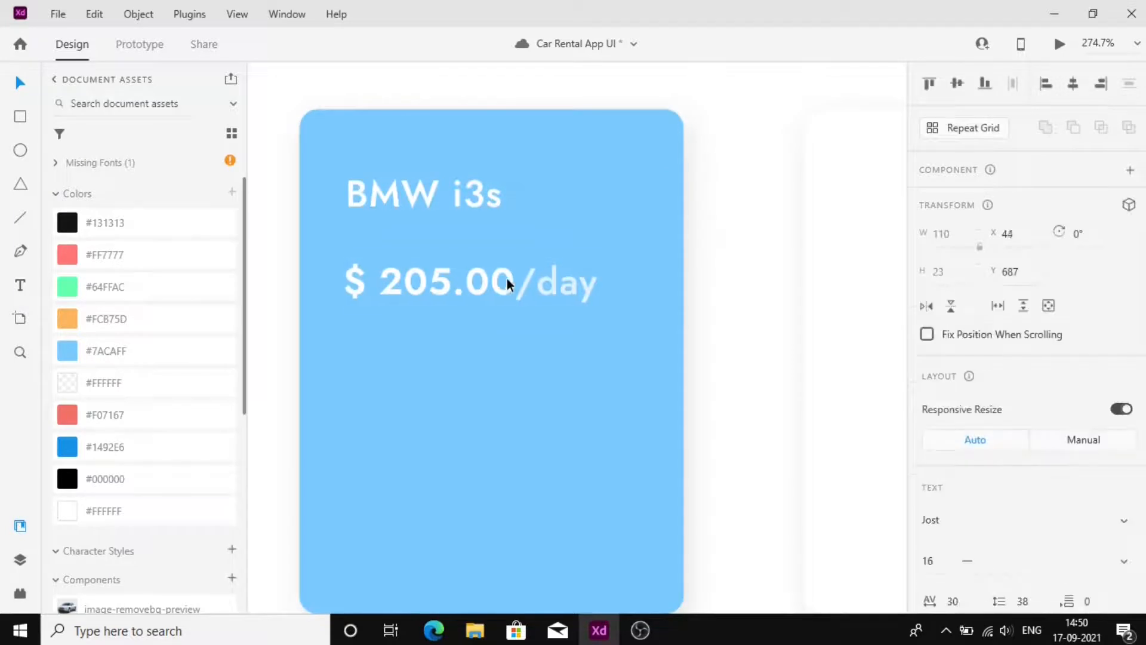
pyautogui.keyDown('shift'); pyautogui.click(498, 196); pyautogui.keyUp('shift')
pyautogui.press('Left')
pyautogui.press('Left')
pyautogui.press('Left')
pyautogui.press('Left')
pyautogui.press('Left')
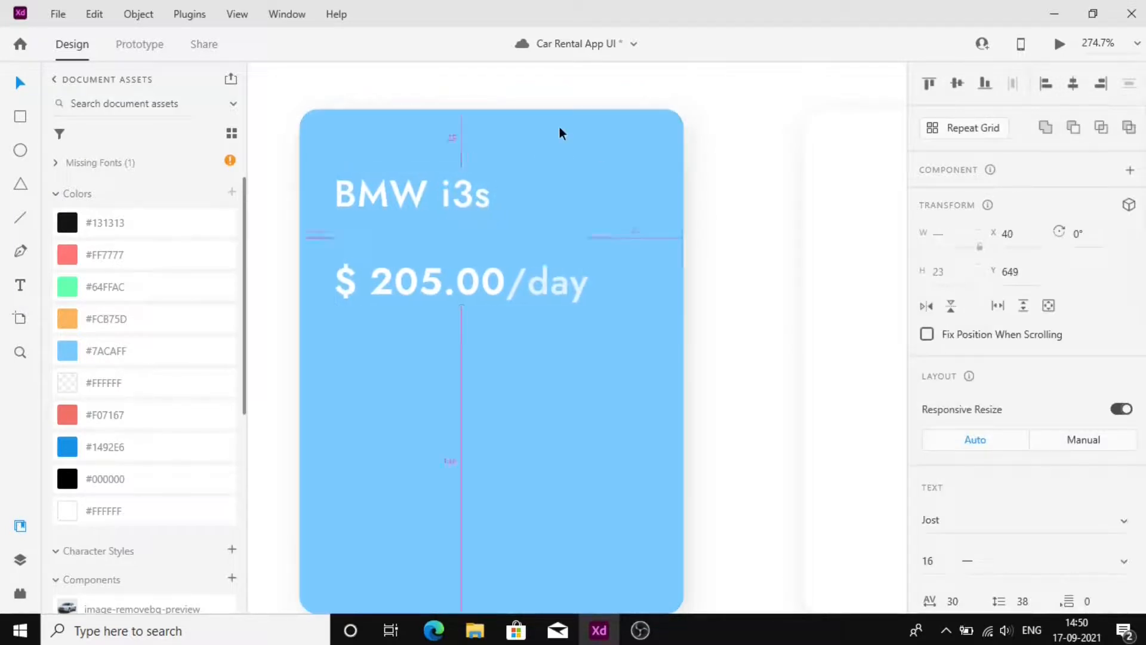
pyautogui.click(743, 134)
# Step: Reduce the "BMW i3s" label to font size 15 and move it together with the price label up to Y 645
pyautogui.scroll(-2, 734, 135)
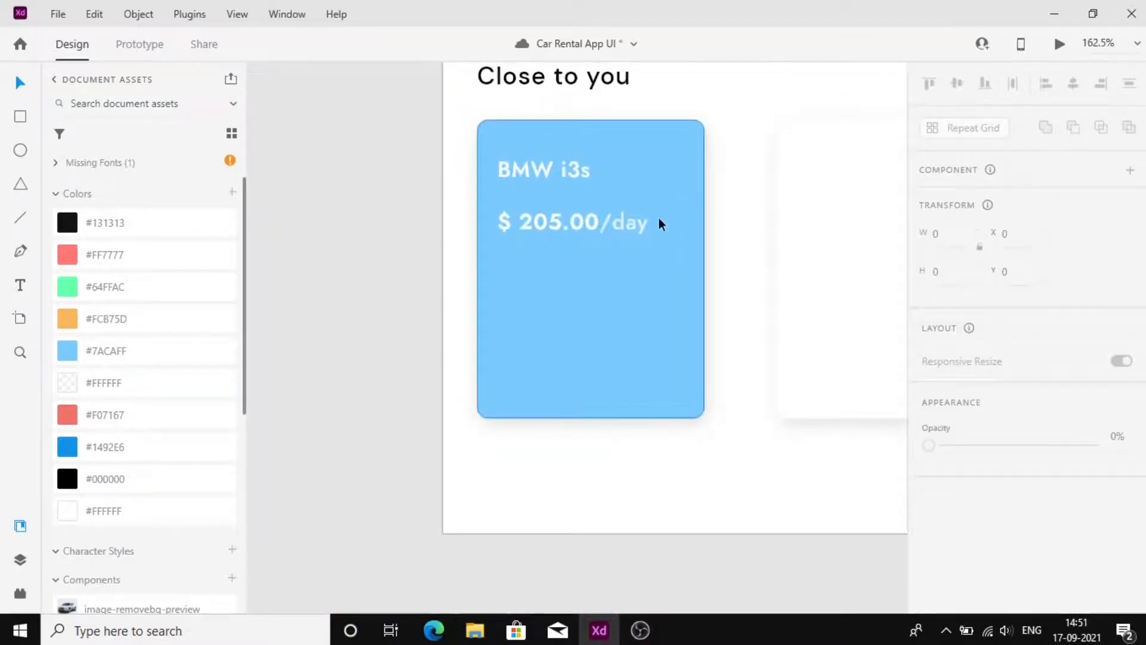
pyautogui.click(540, 172)
pyautogui.click(546, 222)
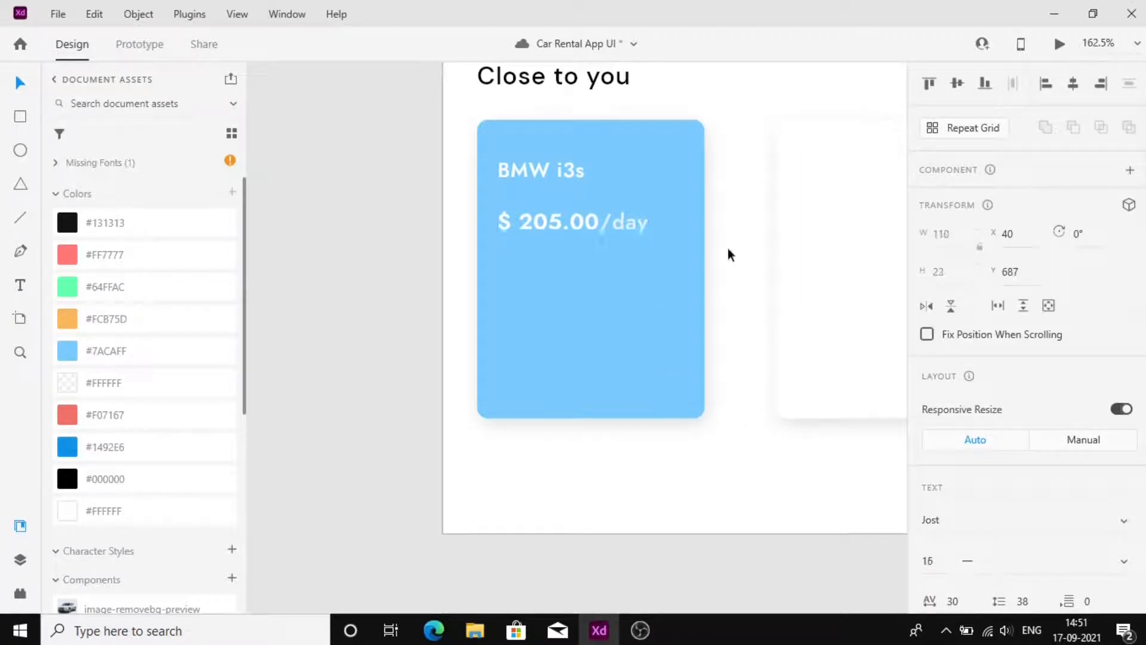
pyautogui.keyDown('shift'); pyautogui.click(547, 162); pyautogui.keyUp('shift')
pyautogui.moveTo(546, 158); pyautogui.dragTo(589, 128)
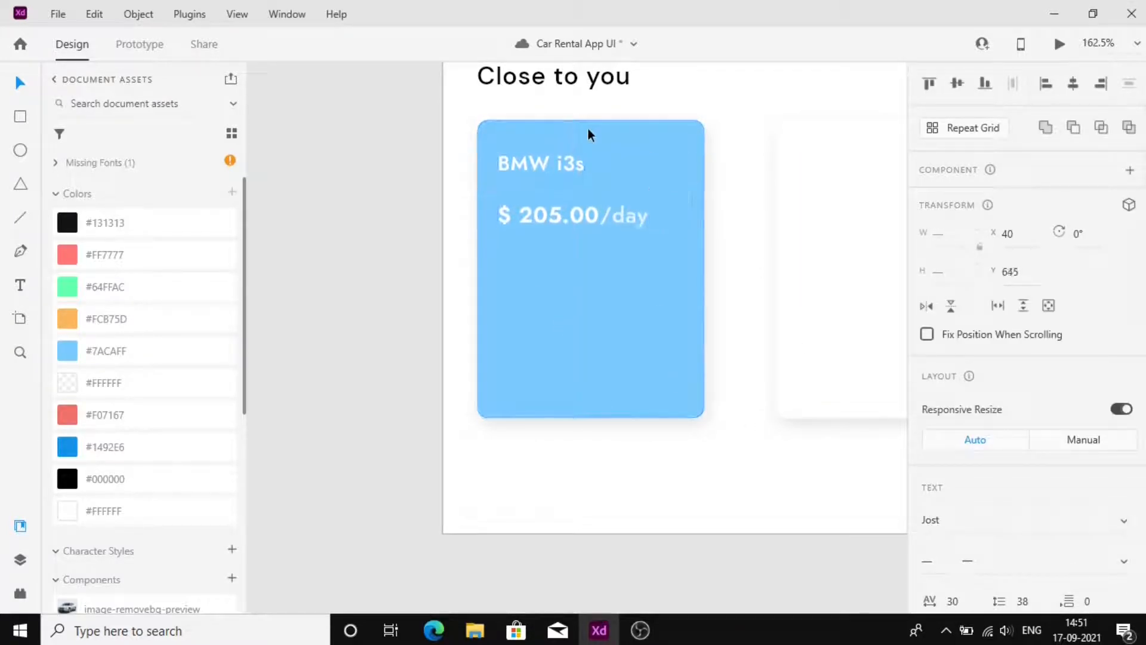
# Step: Place the BMW i3s car image over the lower part of the blue card
pyautogui.scroll(-3, 685, 102)
pyautogui.scroll(-5, 133, 491)
pyautogui.moveTo(143, 410); pyautogui.dragTo(590, 370)
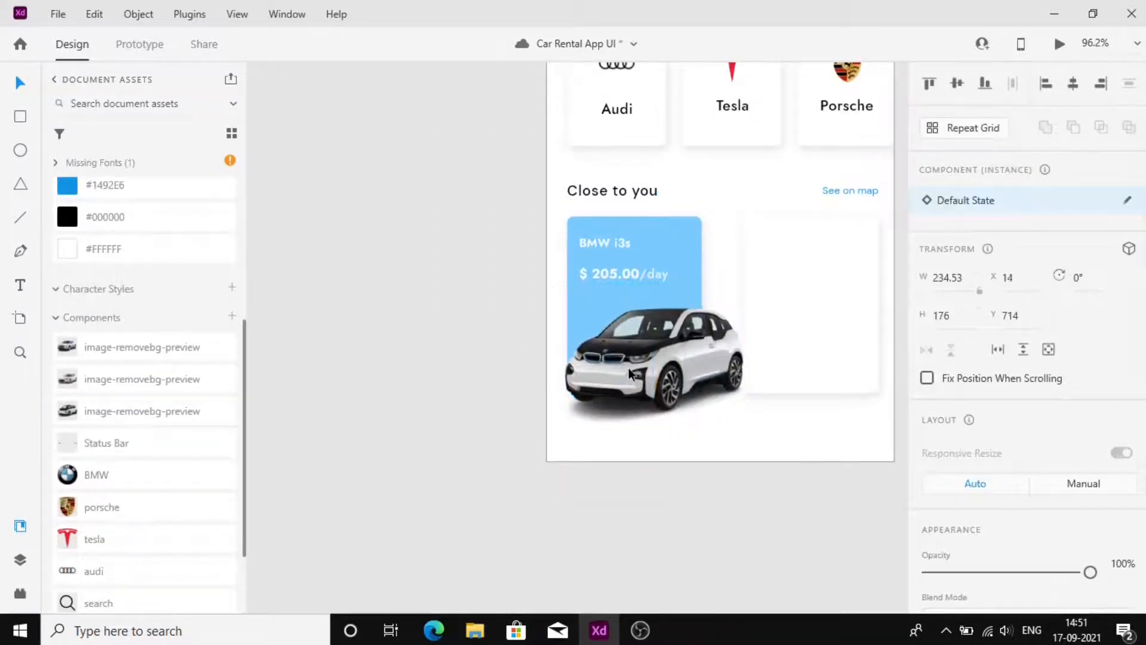
# Step: Shift the blank second card right to X 268 and fill it with the #F07167 swatch
pyautogui.moveTo(787, 348); pyautogui.dragTo(809, 348)
pyautogui.moveTo(764, 303); pyautogui.dragTo(765, 304)
pyautogui.click(730, 340)
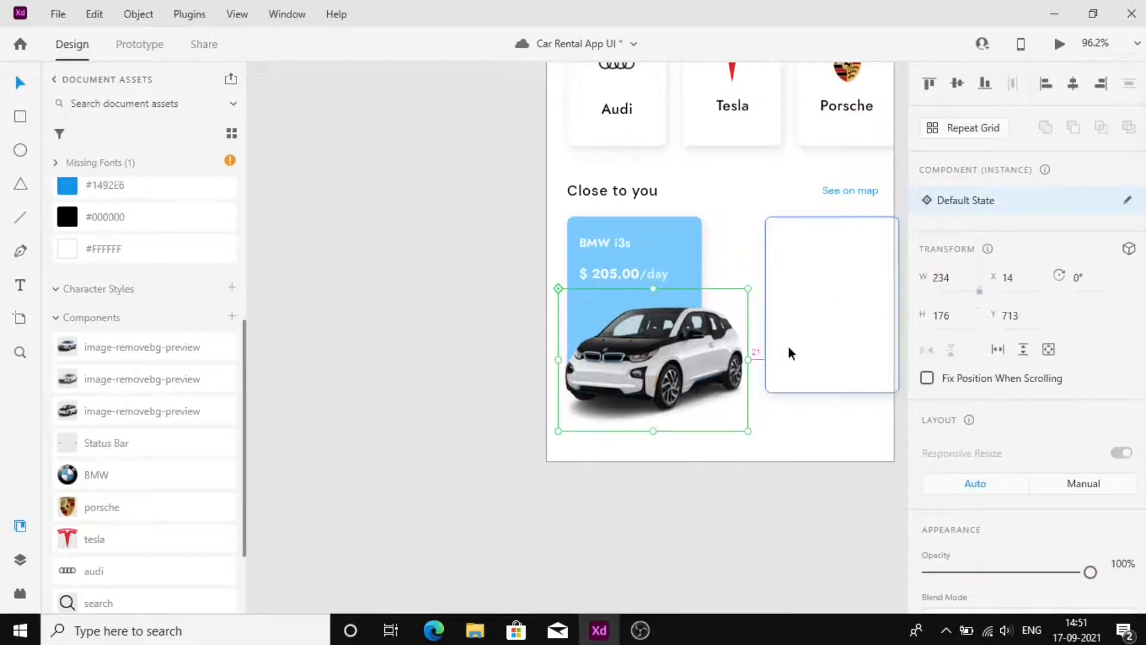
pyautogui.click(788, 345)
pyautogui.scroll(5, 111, 460)
pyautogui.click(116, 293)
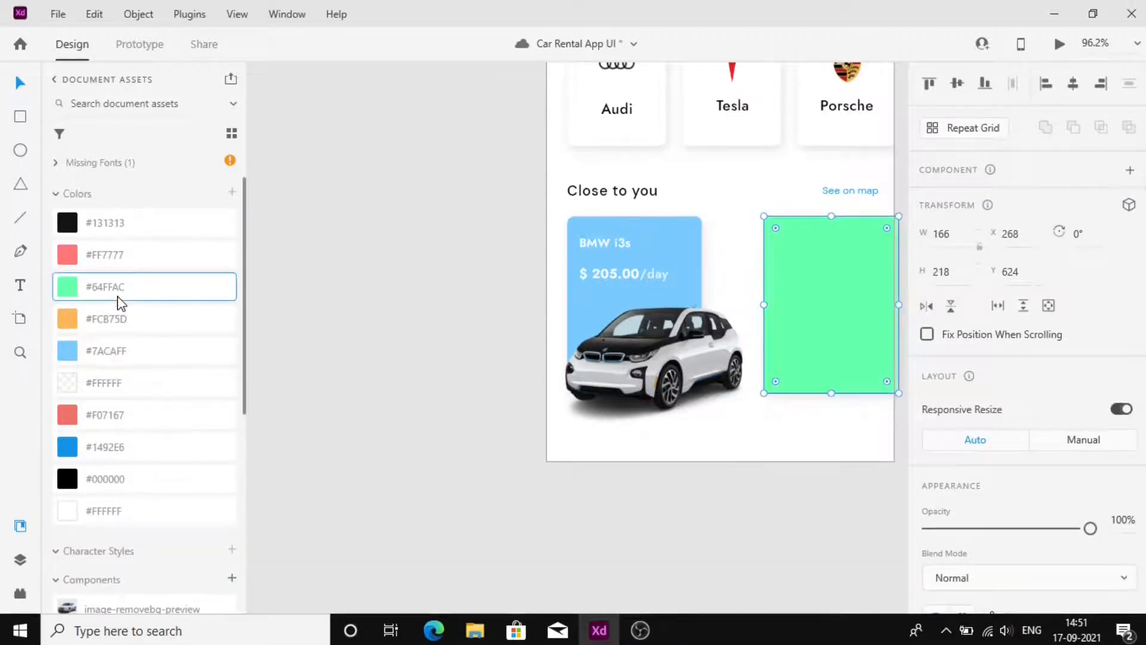
pyautogui.click(116, 418)
pyautogui.click(671, 435)
pyautogui.hscroll(2, 681, 438)
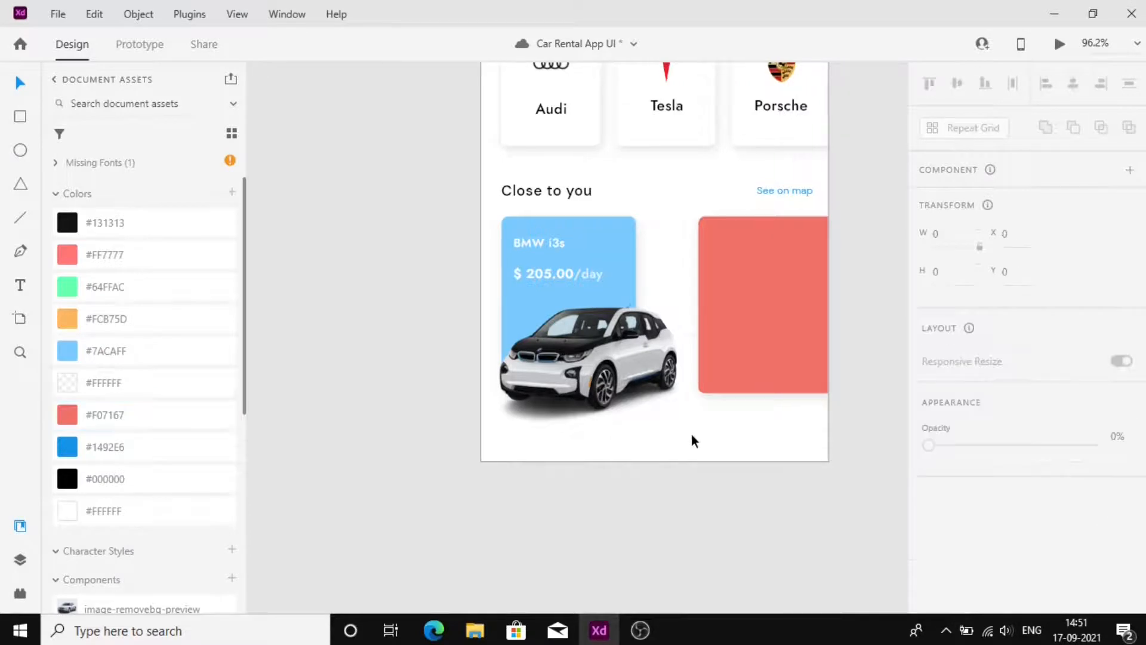
pyautogui.click(552, 118)
pyautogui.doubleClick(560, 111)
pyautogui.click(627, 305)
pyautogui.click(642, 246)
pyautogui.click(574, 276)
pyautogui.click(670, 421)
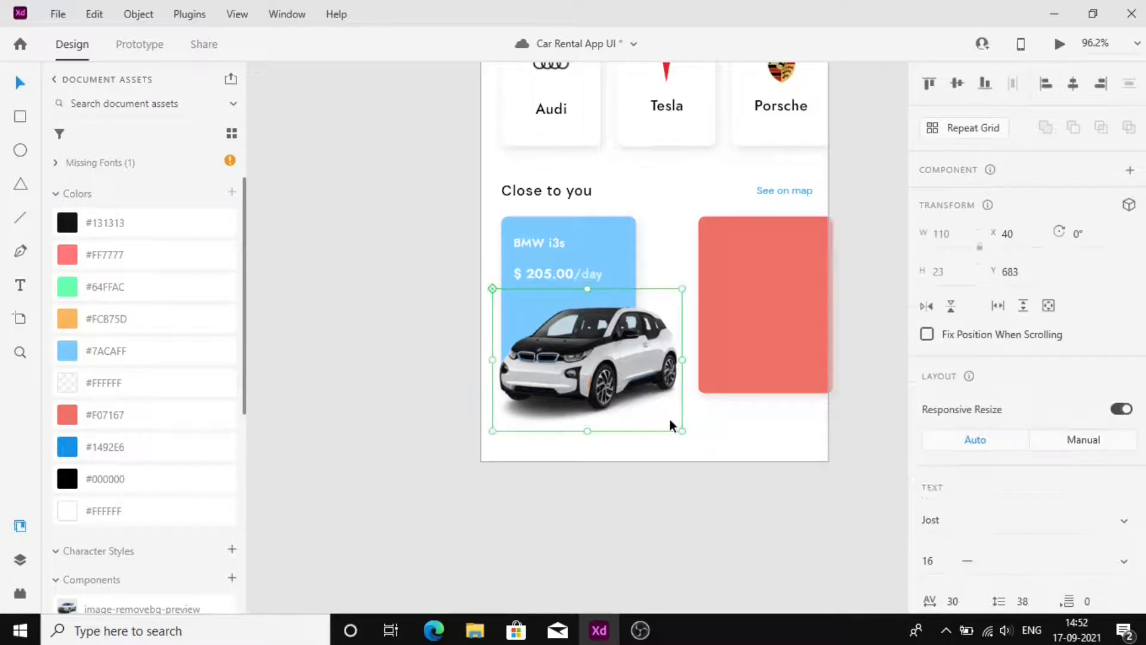
pyautogui.click(456, 439)
# Step: Duplicate the "BMW i3s" name and price labels onto the matching position of the red card
pyautogui.click(529, 275)
pyautogui.keyDown('shift'); pyautogui.click(536, 242); pyautogui.keyUp('shift')
pyautogui.keyDown('alt'); pyautogui.moveTo(536, 242); pyautogui.dragTo(737, 248); pyautogui.keyUp('alt')
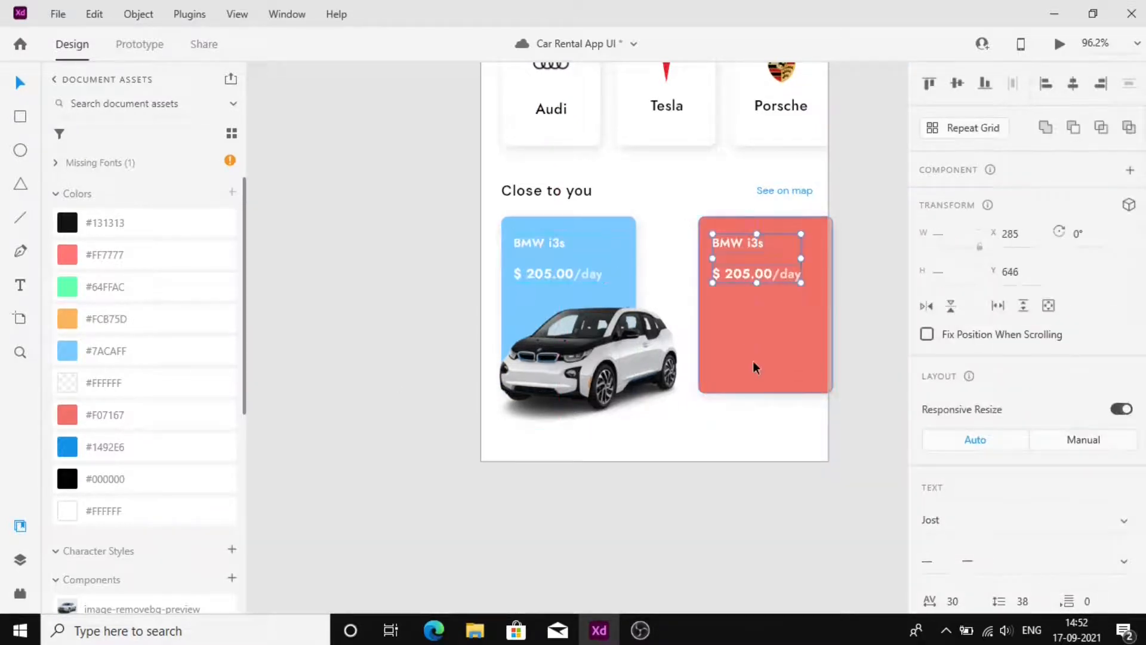
# Step: Change the red card's name to "Tesla Model S" and its price to "$ 408.00/day"
pyautogui.scroll(3, 754, 360)
pyautogui.scroll(2, 754, 366)
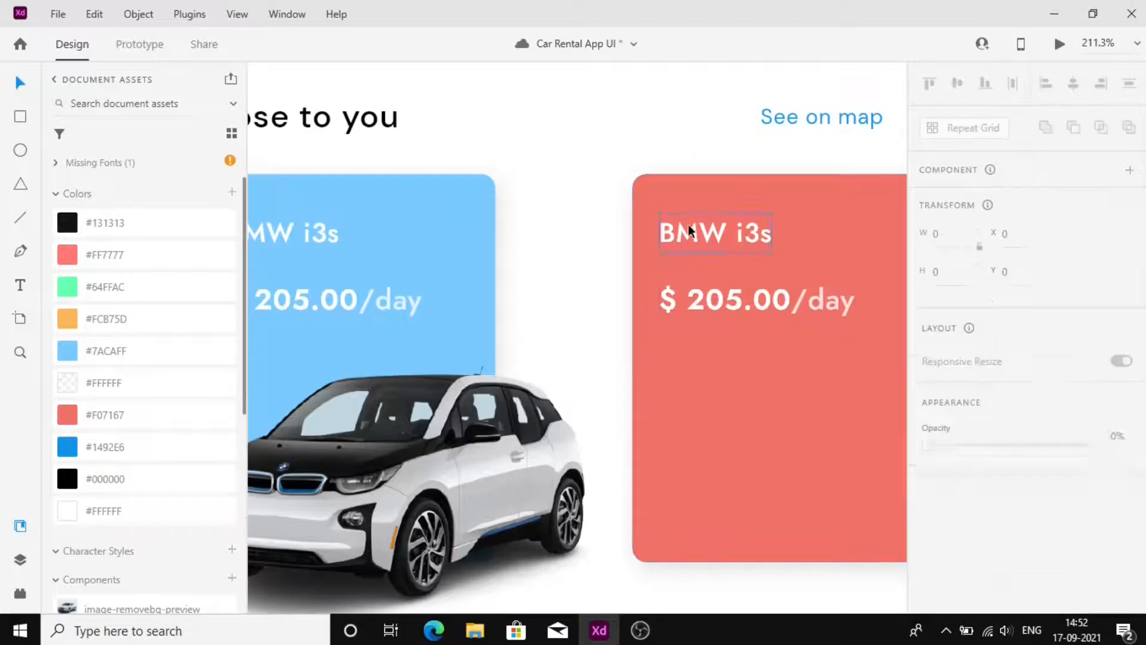
pyautogui.doubleClick(690, 227)
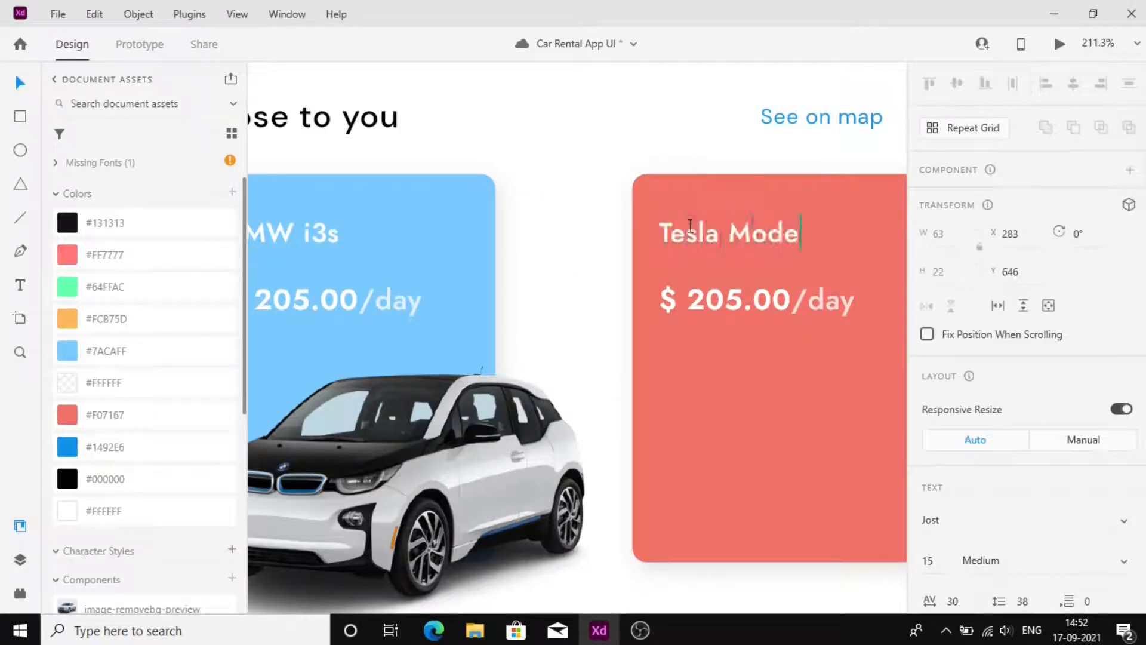
pyautogui.write('Tesla Model S')
pyautogui.doubleClick(723, 308)
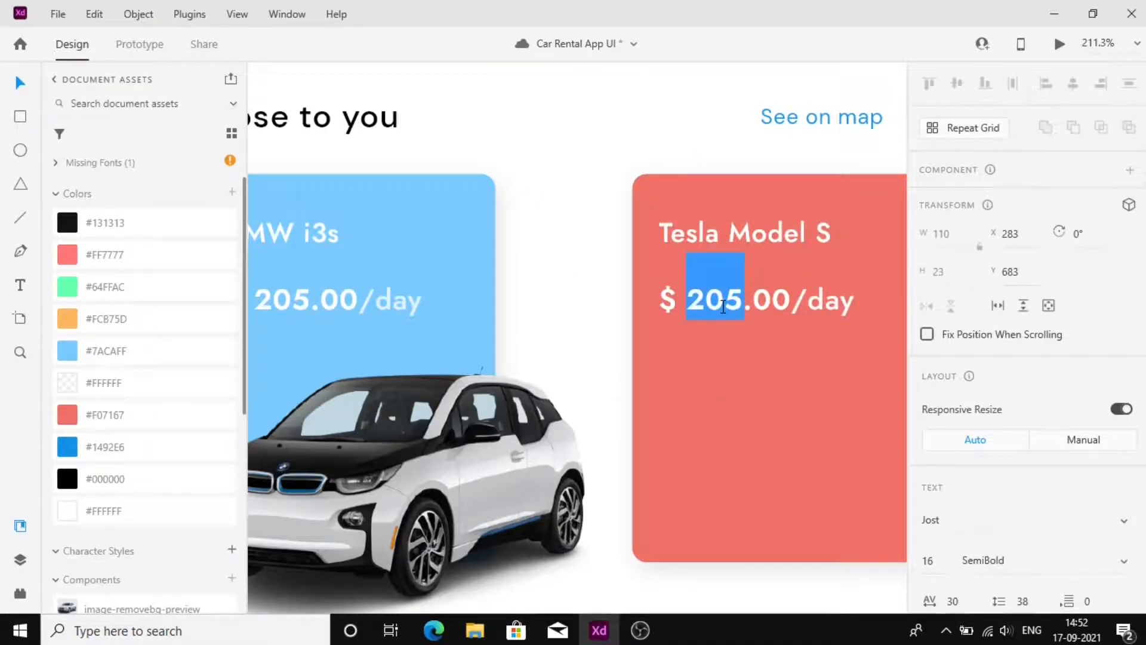
pyautogui.write('408')
# Step: Place the Tesla car image over the lower part of the red card at X 257, Y 726
pyautogui.scroll(-6, 597, 281)
pyautogui.scroll(-5, 150, 418)
pyautogui.moveTo(155, 382); pyautogui.dragTo(665, 323)
pyautogui.scroll(4, 665, 321)
pyautogui.moveTo(806, 385); pyautogui.dragTo(672, 345)
pyautogui.press('Left')
pyautogui.press('Down')
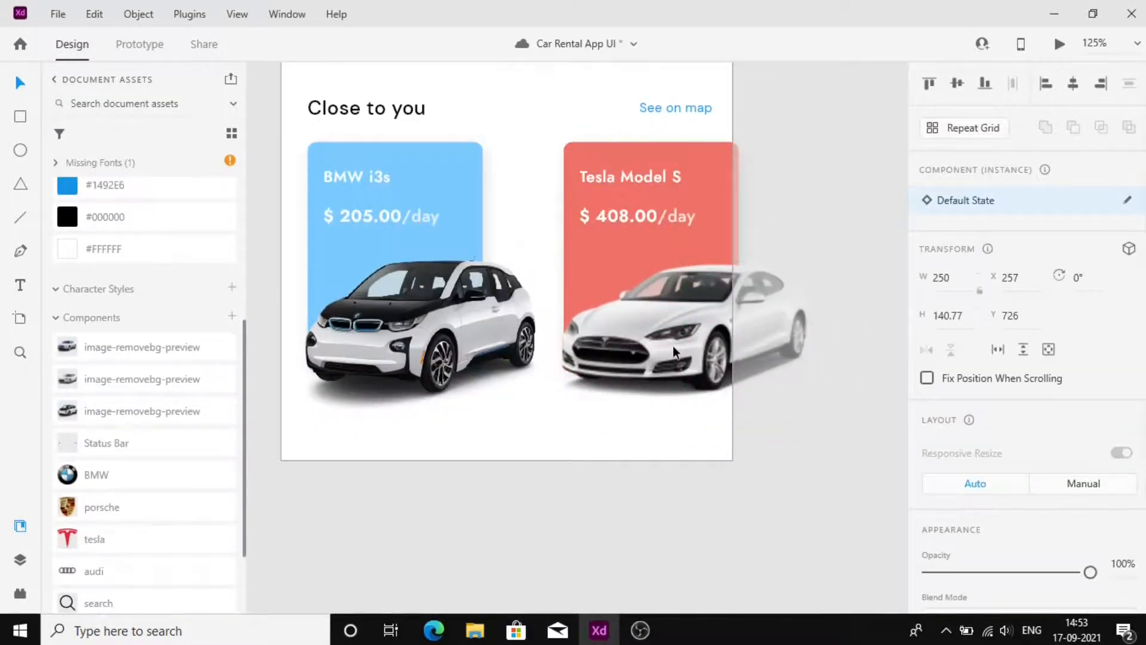
# Step: Nudge the whole Tesla Model S card with its labels and car image right by about 11 px
pyautogui.keyDown('shift'); pyautogui.click(592, 177); pyautogui.keyUp('shift')
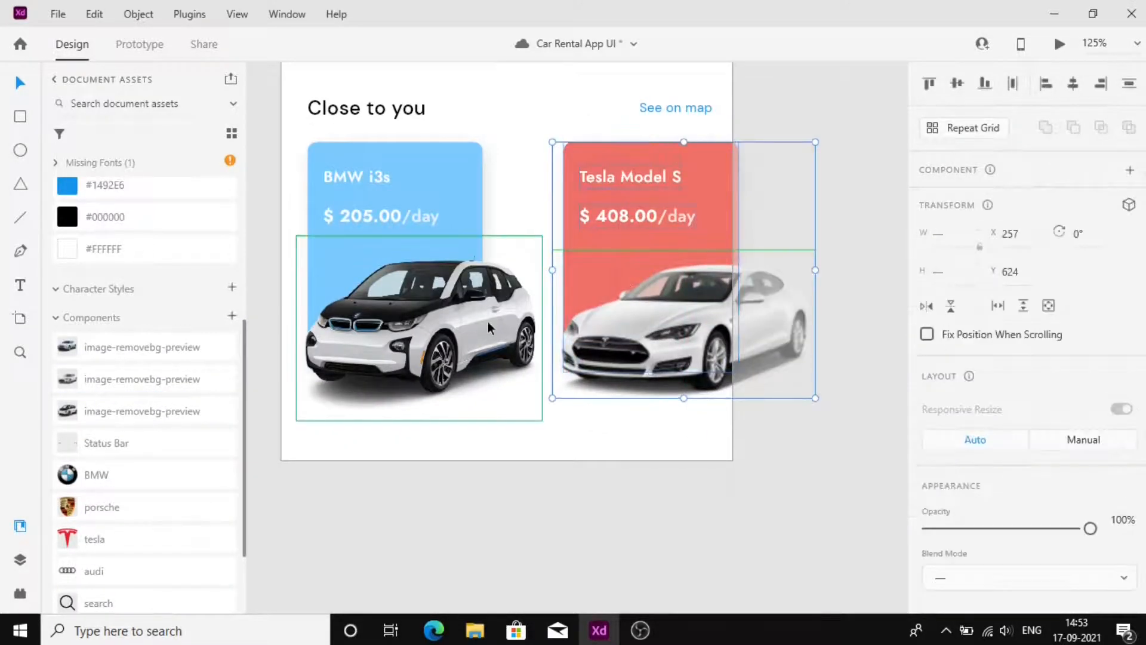
pyautogui.press('Right')
pyautogui.press('Right')
pyautogui.press('Right')
pyautogui.press('Right')
pyautogui.press('Right')
pyautogui.press('Right')
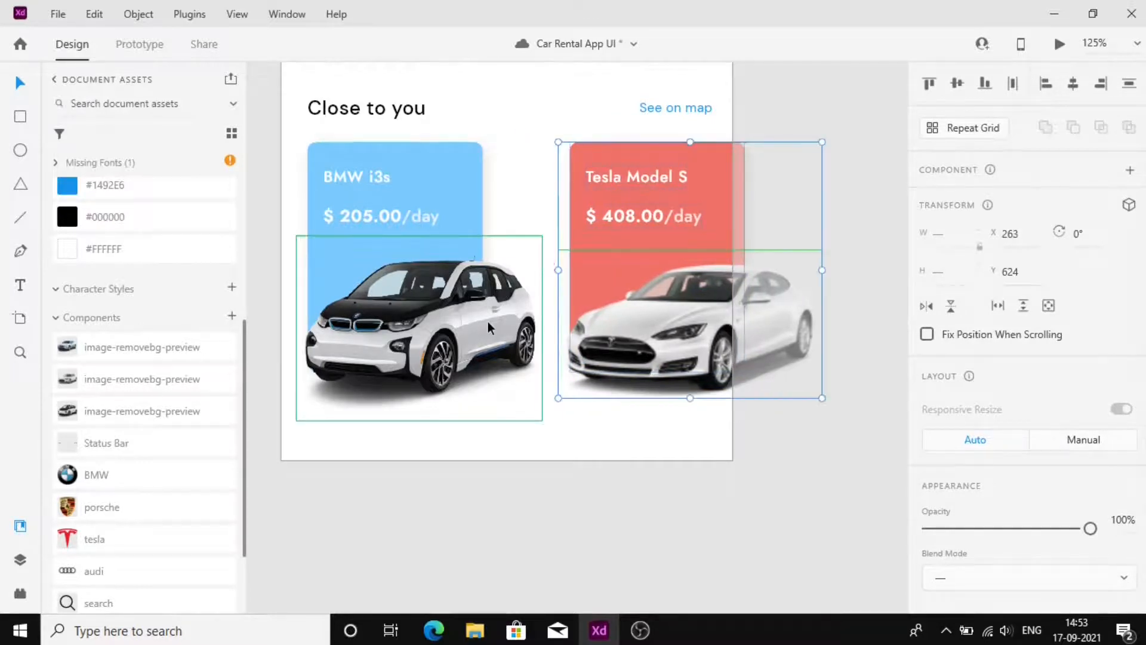
pyautogui.press('Right')
pyautogui.press('Right')
pyautogui.press('Right')
pyautogui.press('Right')
pyautogui.press('Right')
# Step: Duplicate the complete Tesla Model S card to the right, beyond the artboard, at X 2998
pyautogui.moveTo(602, 338); pyautogui.dragTo(879, 338)
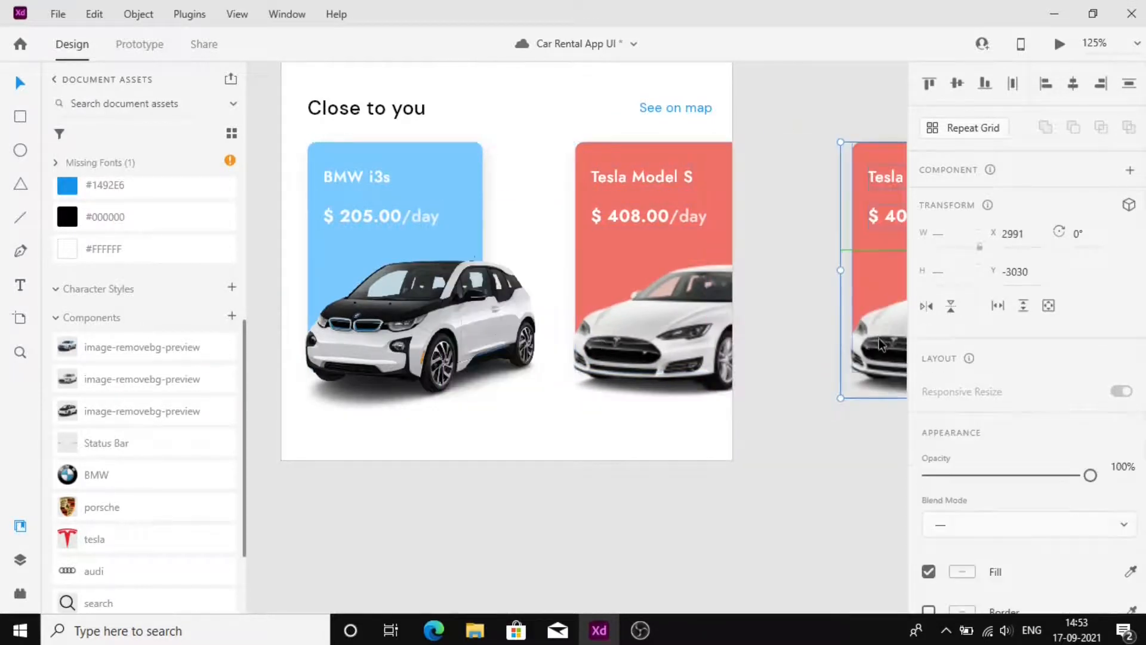
pyautogui.press('Right')
pyautogui.press('Right')
pyautogui.press('Right')
pyautogui.press('Right')
pyautogui.press('Right')
pyautogui.press('Right')
pyautogui.press('Right')
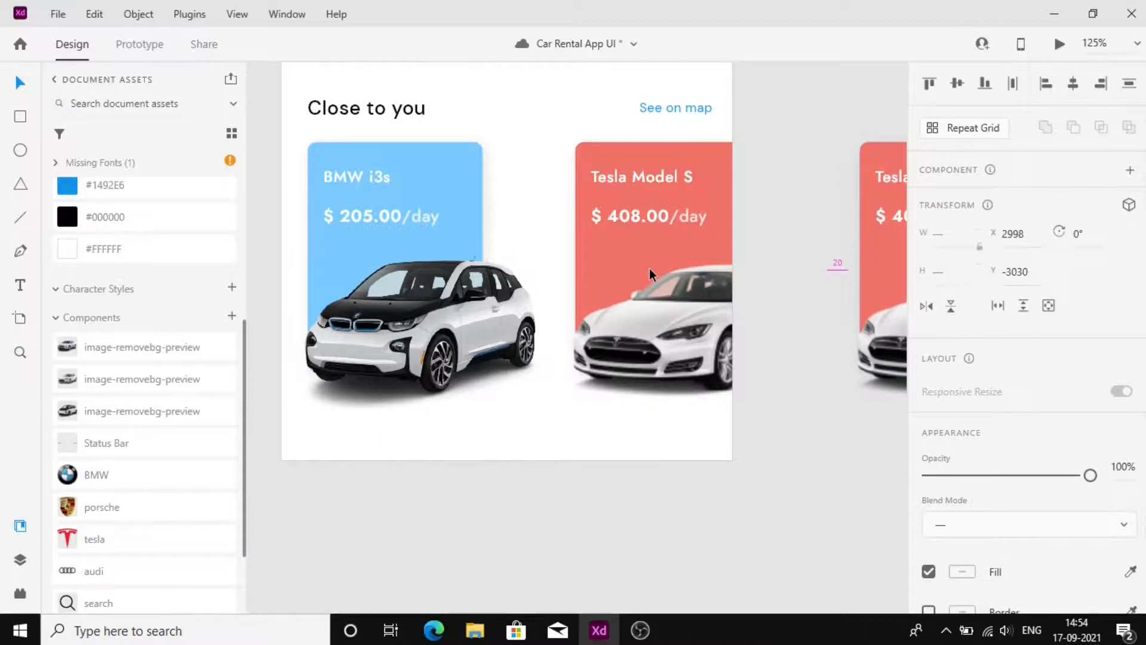
# Step: Fill the background of the duplicated card with the #FCB75D swatch
pyautogui.click(732, 464)
pyautogui.scroll(-3, 733, 464)
pyautogui.click(676, 379)
pyautogui.scroll(4, 114, 346)
pyautogui.click(107, 319)
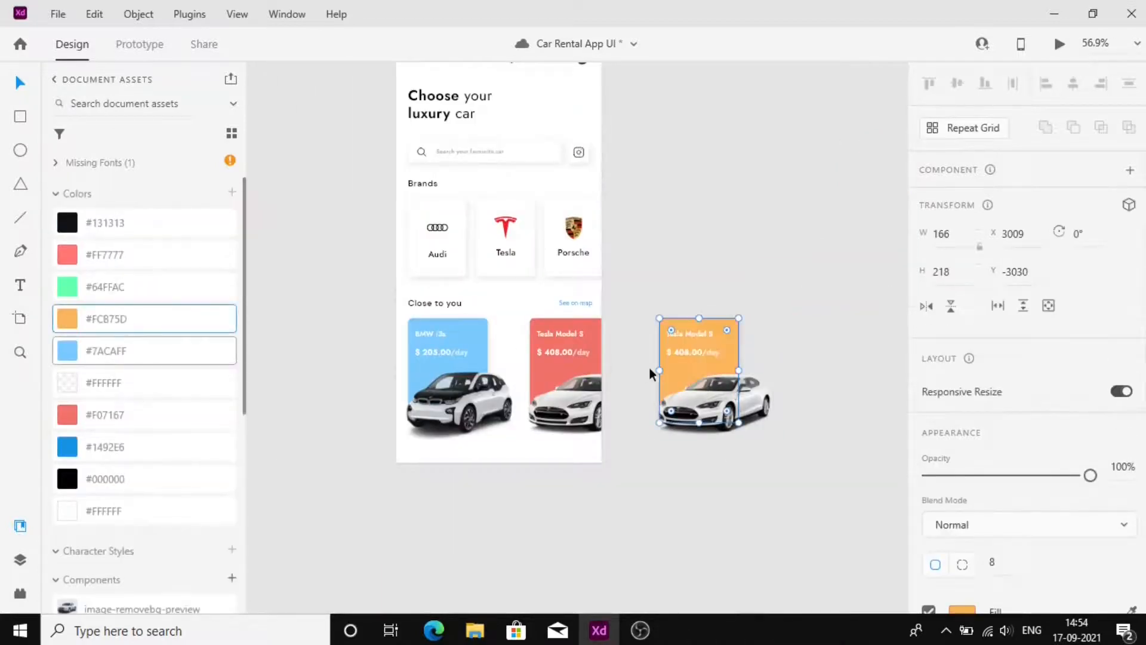
# Step: Replace the Tesla image on the orange card with the Jaguar car image
pyautogui.click(686, 400)
pyautogui.moveTo(115, 311); pyautogui.dragTo(701, 456)
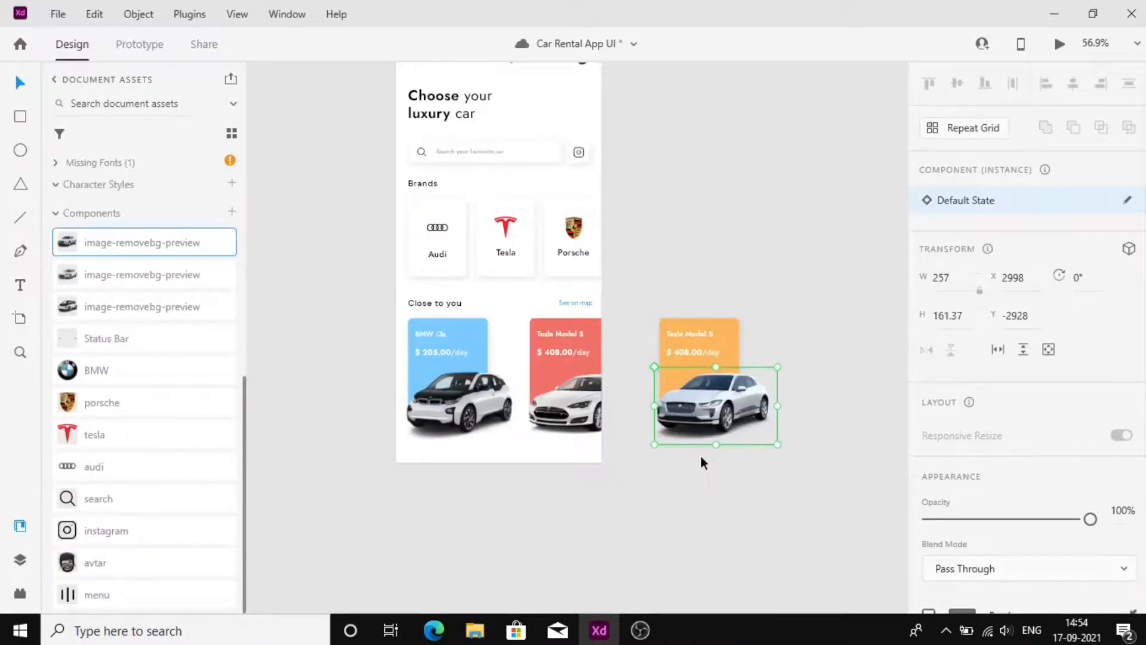
pyautogui.click(701, 456)
# Step: Change the orange card's name to "Jaguar I-Pace" and its price to "$ 612.00/day"
pyautogui.scroll(2, 700, 456)
pyautogui.scroll(3, 707, 314)
pyautogui.doubleClick(696, 292)
pyautogui.write('Ja')
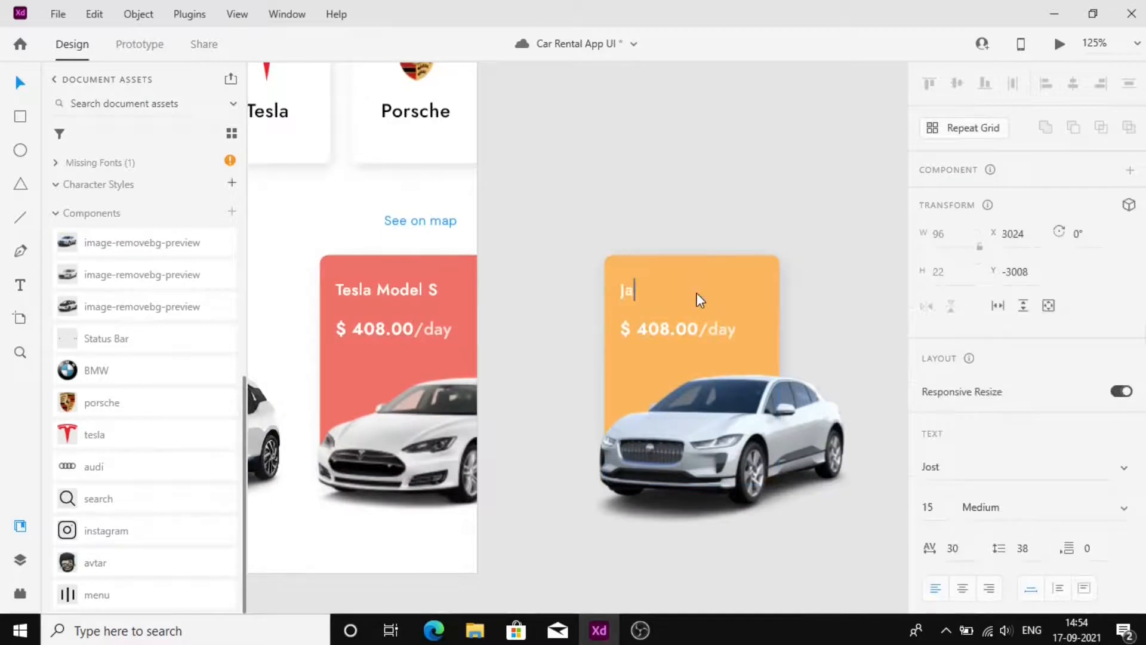
pyautogui.write('guar')
pyautogui.write(' I-Pace')
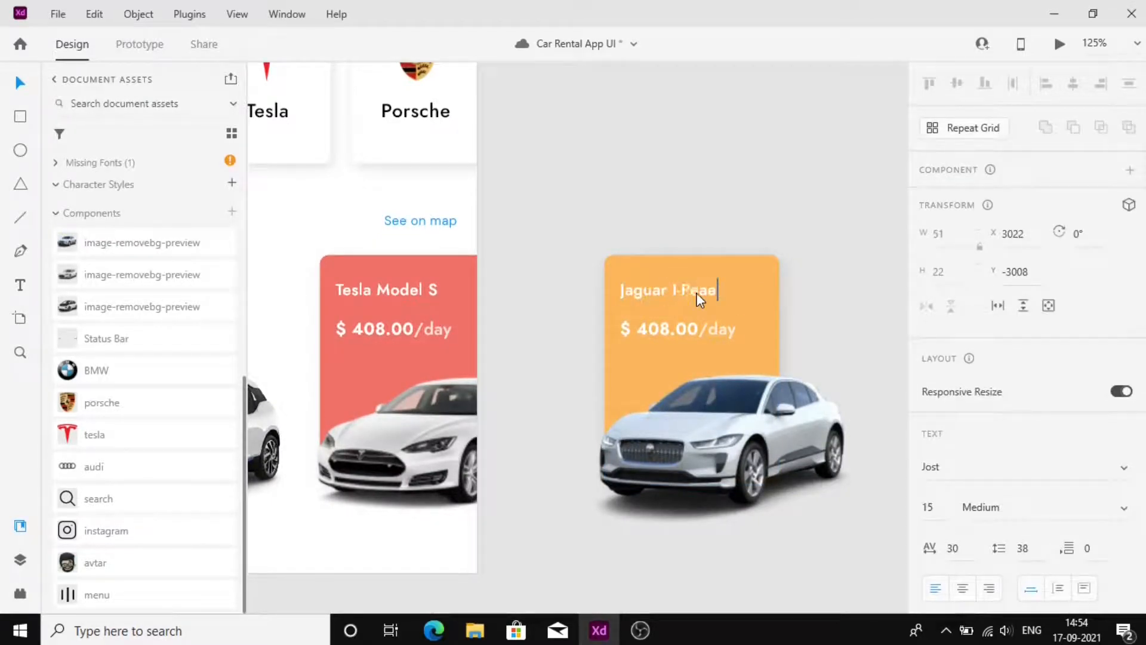
pyautogui.doubleClick(666, 330)
pyautogui.doubleClick(666, 332)
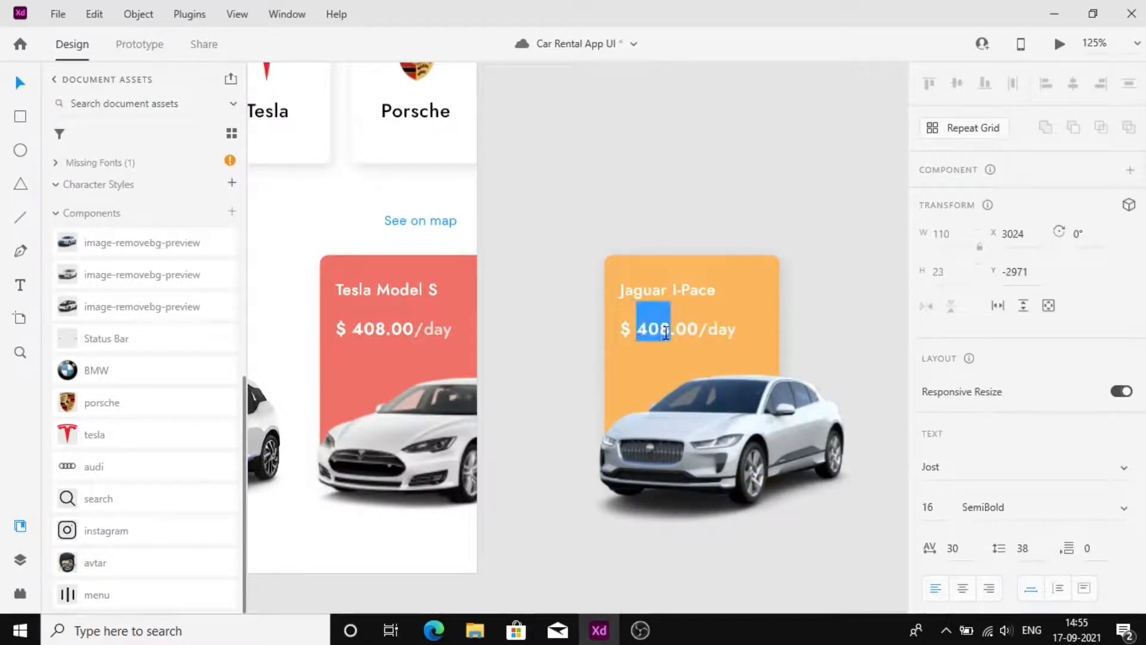
pyautogui.write('612')
pyautogui.click(792, 277)
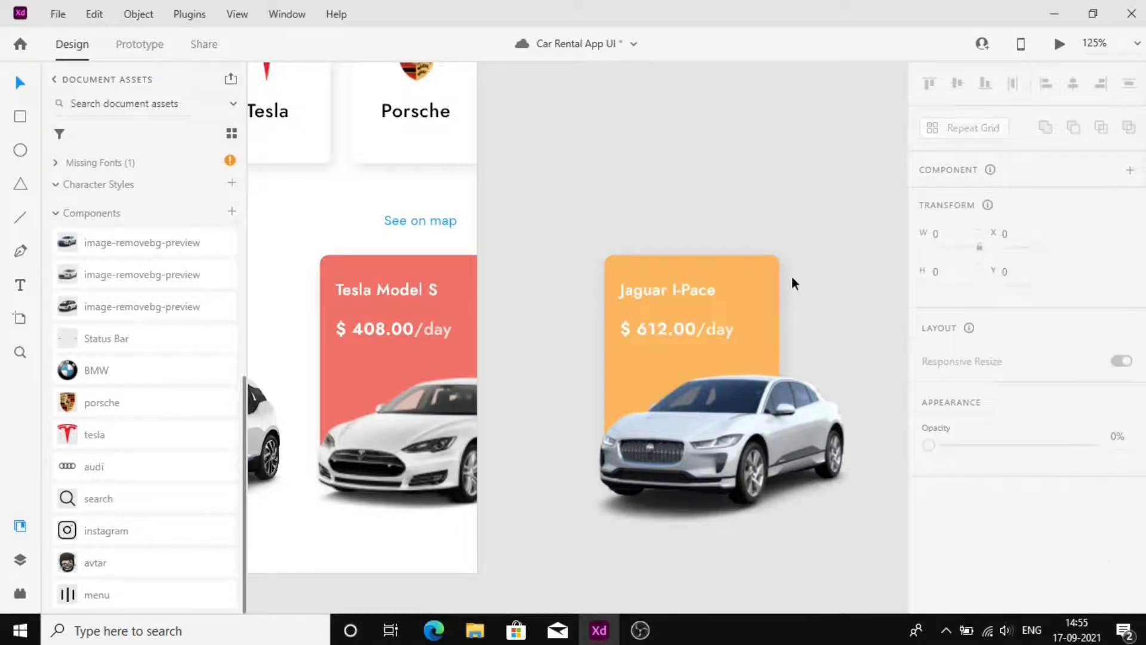
# Step: Turn all three car cards into one horizontal scroll group spanning the artboard, 428 wide at X 0
pyautogui.keyDown('ctrl'); pyautogui.scroll(-4, 792, 277); pyautogui.keyUp('ctrl')
pyautogui.moveTo(769, 459); pyautogui.dragTo(358, 279)
pyautogui.click(996, 306)
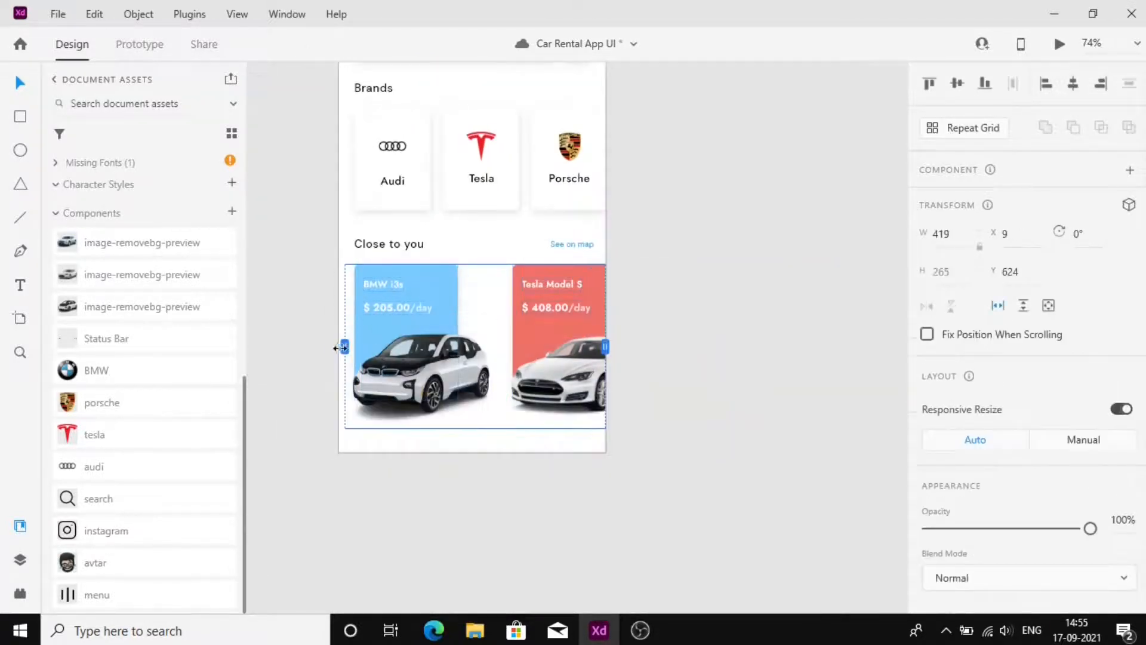
pyautogui.moveTo(347, 346); pyautogui.dragTo(339, 346)
# Step: Move the scrolling car card group down to Y 629
pyautogui.press('Down')
pyautogui.press('Down')
pyautogui.press('Down')
pyautogui.press('Down')
pyautogui.press('Down')
pyautogui.press('Down')
pyautogui.press('Down')
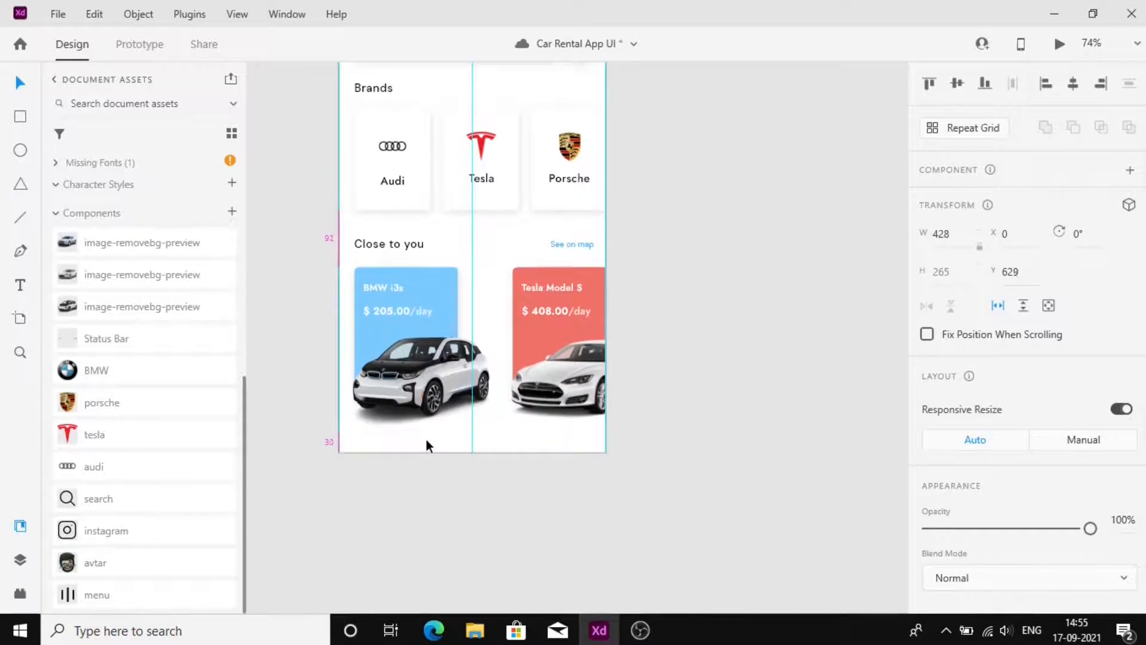
# Step: Move the "Close to you" heading and "See on map" link down together to Y 582
pyautogui.scroll(3, 355, 375)
pyautogui.click(356, 374)
pyautogui.keyDown('shift'); pyautogui.click(586, 375); pyautogui.keyUp('shift')
pyautogui.press('Down')
pyautogui.press('Down')
pyautogui.press('Down')
pyautogui.press('Down')
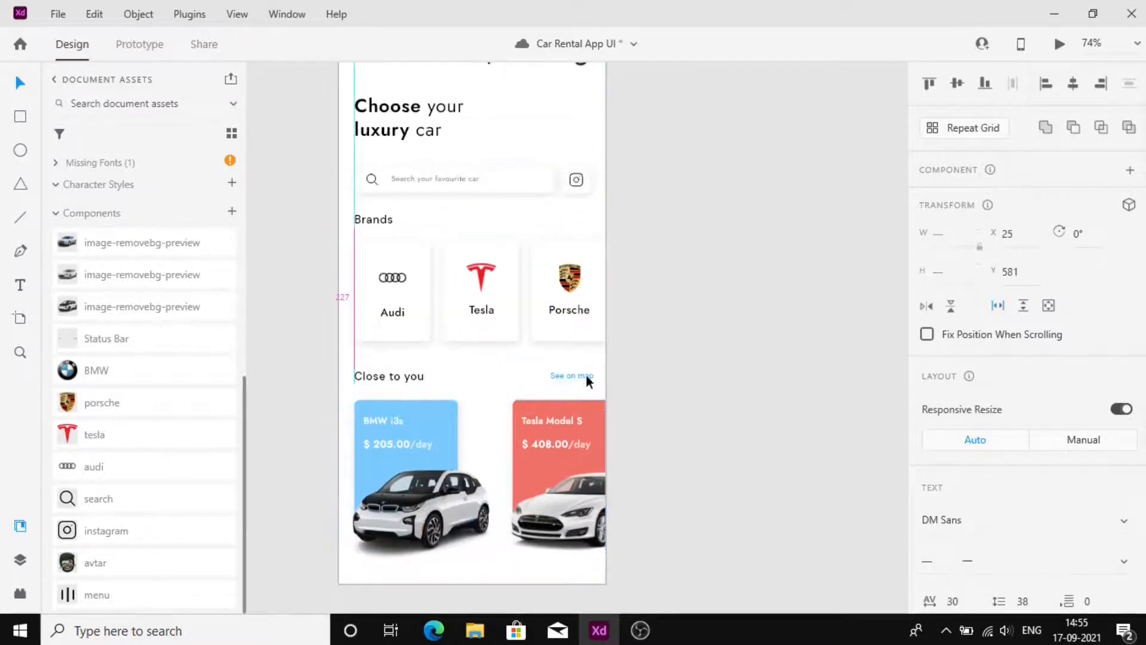
pyautogui.click(620, 353)
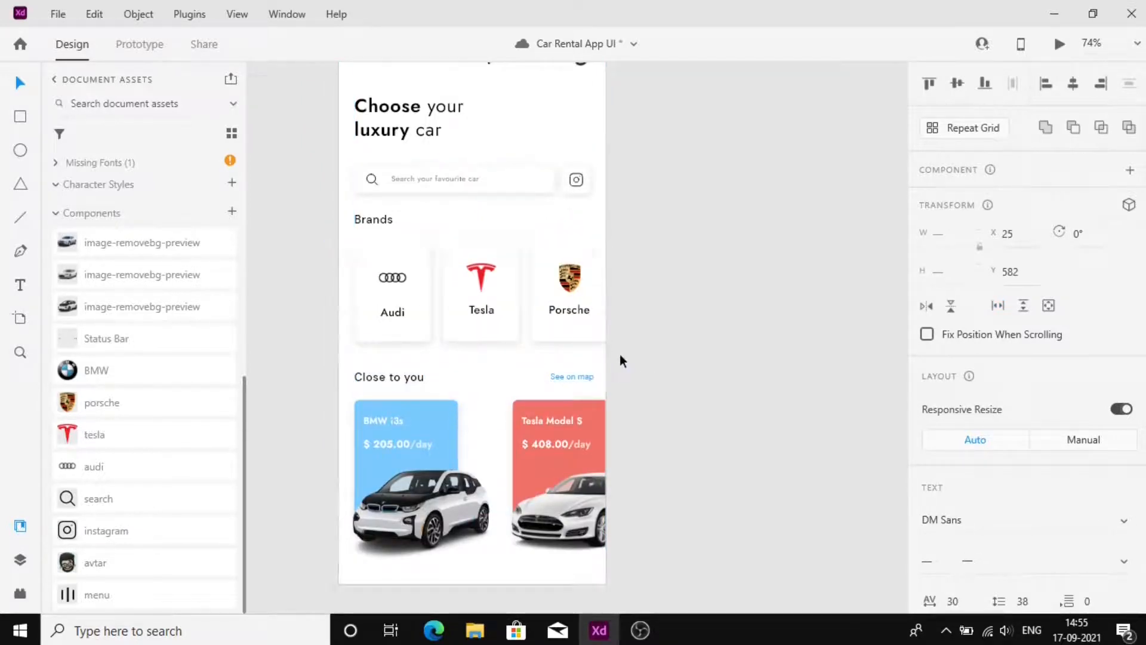
# Step: Duplicate artboard 01 as the base for a second screen
pyautogui.scroll(2, 621, 353)
pyautogui.scroll(-3, 621, 356)
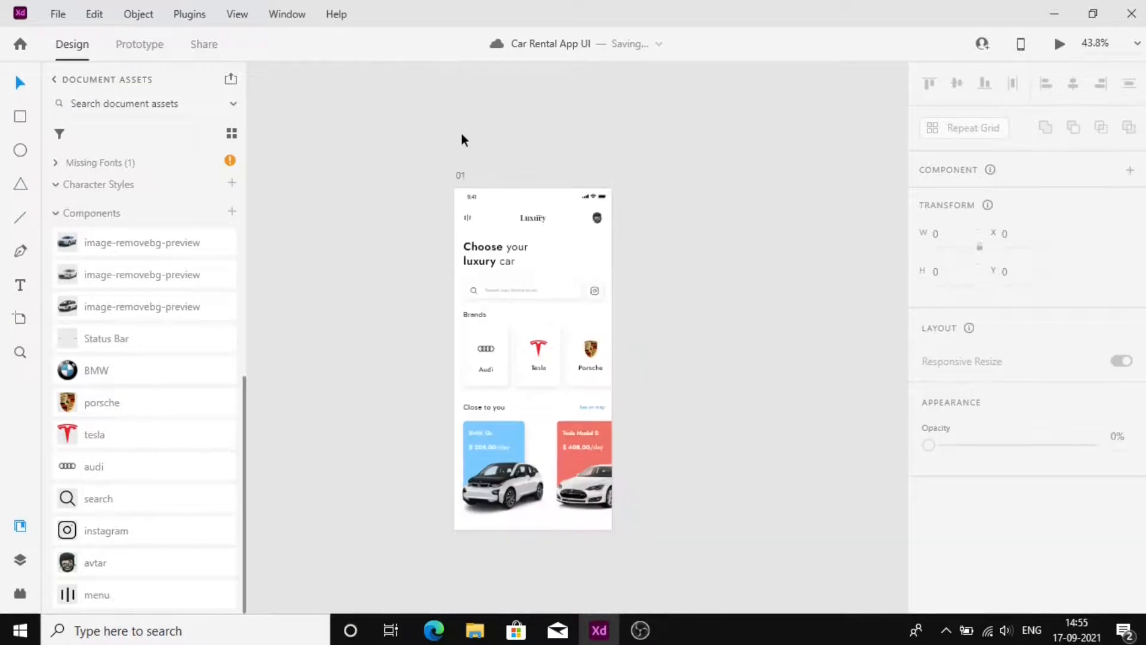
pyautogui.click(460, 175)
pyautogui.hotkey('ctrl', 'd')
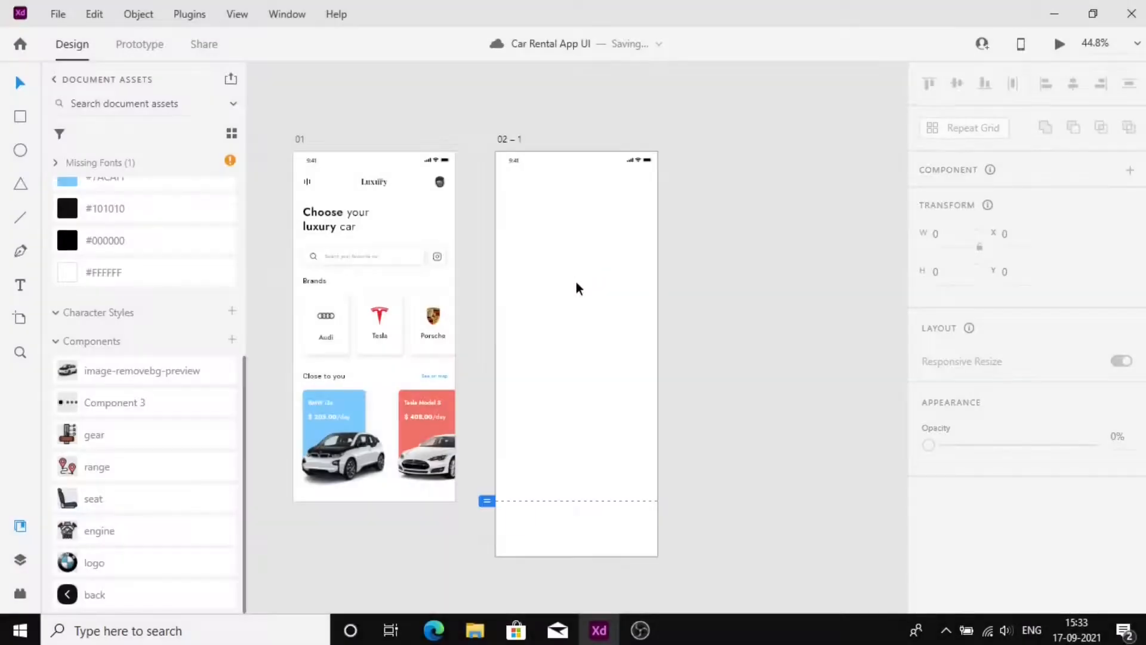
# Step: Copy the menu icon from the header of artboard 01 onto artboard 02 – 1
pyautogui.scroll(3, 352, 177)
pyautogui.click(276, 185)
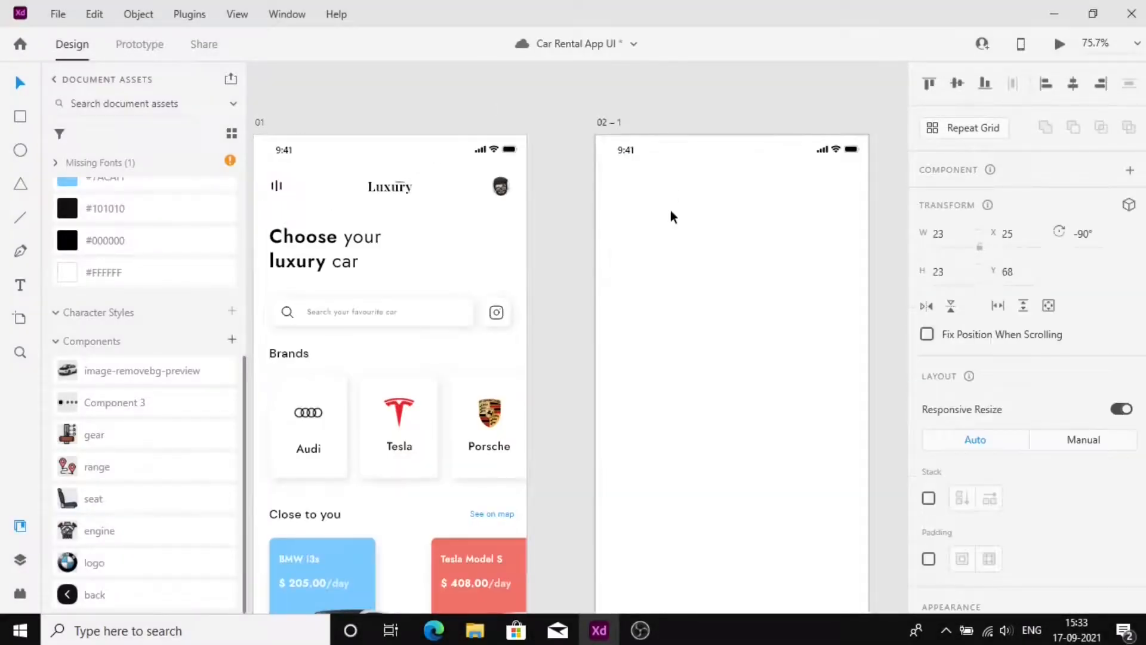
pyautogui.hotkey('ctrl', 'v')
pyautogui.click(699, 201)
# Step: Move the pasted menu icon to the right end of the header on artboard 02 – 1, keeping Y 68
pyautogui.moveTo(620, 187); pyautogui.dragTo(849, 188)
pyautogui.press('Right')
pyautogui.press('Right')
pyautogui.press('Right')
pyautogui.press('Right')
pyautogui.press('Right')
pyautogui.press('Right')
pyautogui.press('Right')
pyautogui.press('Right')
pyautogui.press('Right')
pyautogui.press('Right')
pyautogui.press('Right')
pyautogui.press('Right')
pyautogui.press('Right')
pyautogui.press('Right')
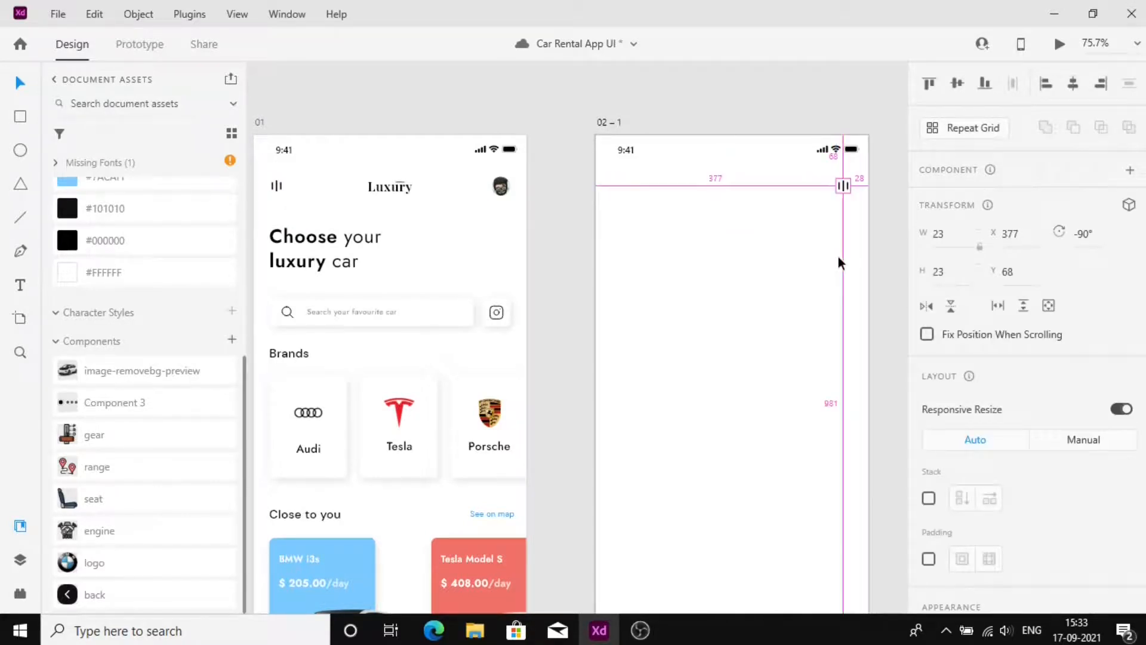
pyautogui.click(275, 186)
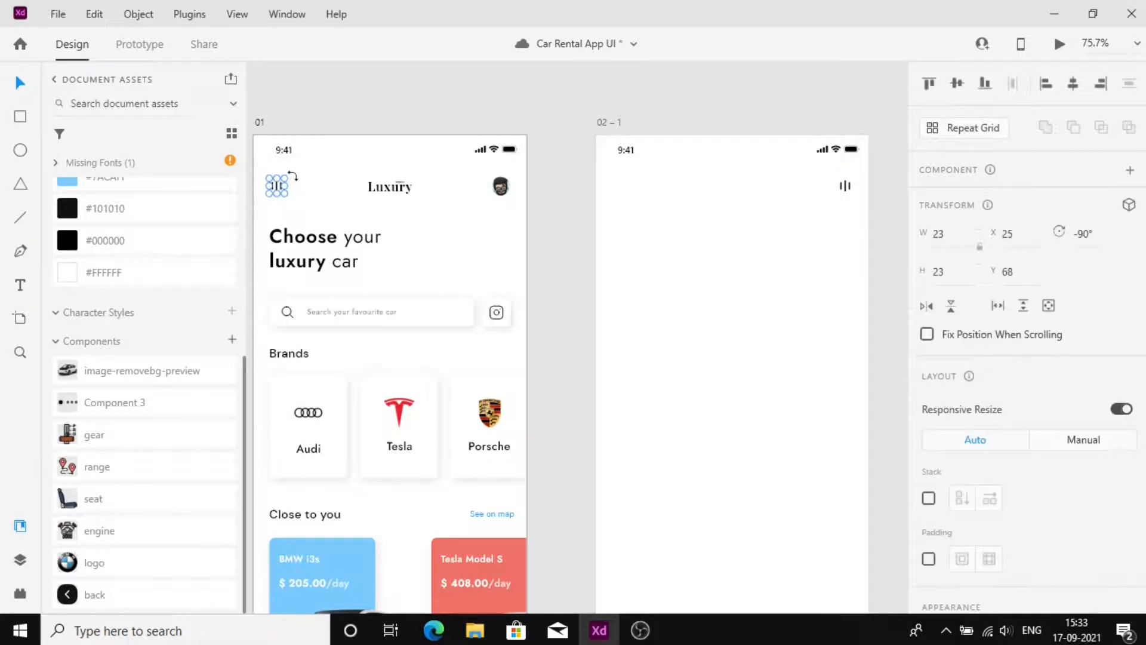
pyautogui.moveTo(268, 187); pyautogui.dragTo(285, 226)
pyautogui.click(761, 214)
# Step: Place the BMW i3s car image on artboard 02 – 1 and the back icon in its header at X 25, Y 64
pyautogui.hscroll(3, 761, 213)
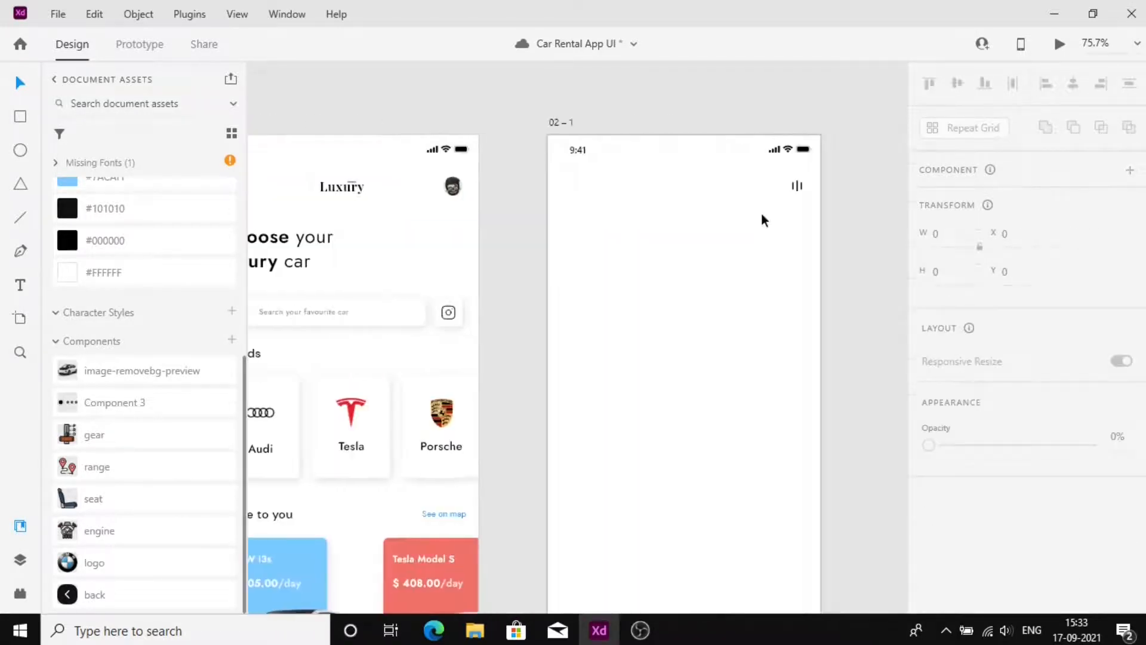
pyautogui.moveTo(83, 380); pyautogui.dragTo(698, 356)
pyautogui.moveTo(94, 594); pyautogui.dragTo(567, 194)
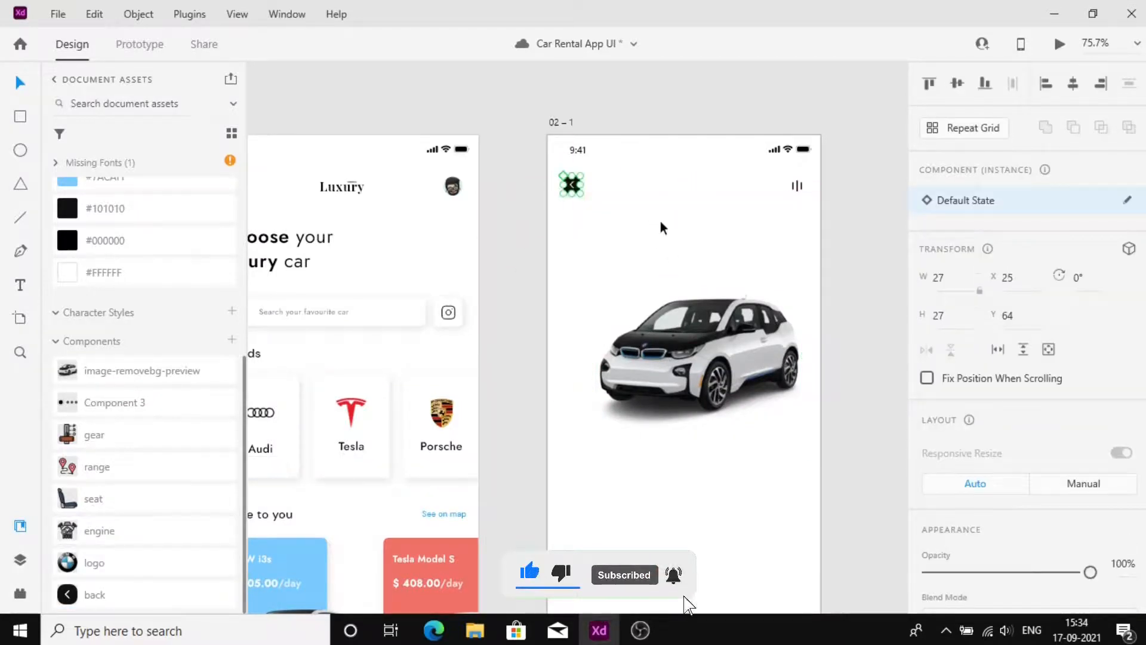
# Step: Align the back and menu icons in the artboard 02 – 1 header to their vertical middle
pyautogui.keyDown('shift'); pyautogui.click(797, 185); pyautogui.keyUp('shift')
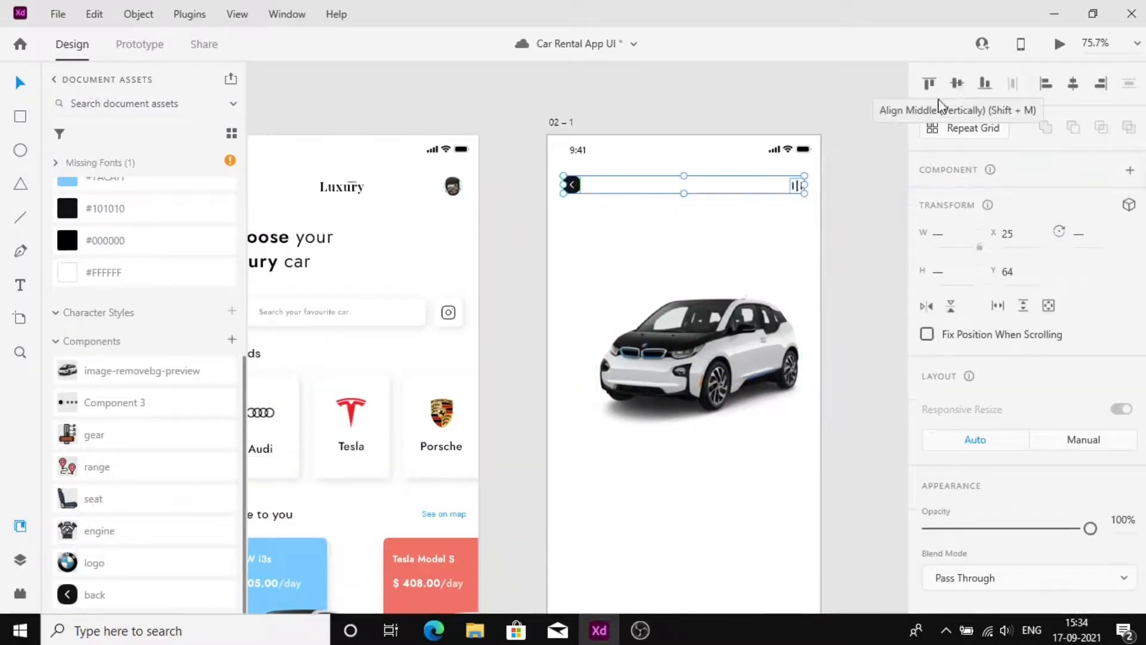
pyautogui.click(957, 83)
pyautogui.click(571, 183)
pyautogui.moveTo(571, 184); pyautogui.dragTo(571, 186)
pyautogui.moveTo(812, 206); pyautogui.dragTo(567, 177)
pyautogui.press('Up')
pyautogui.click(683, 220)
# Step: Centre the BMW i3s car image horizontally on artboard 02 – 1 and set its Y position to 140
pyautogui.scroll(-1, 683, 220)
pyautogui.click(693, 251)
pyautogui.click(1072, 85)
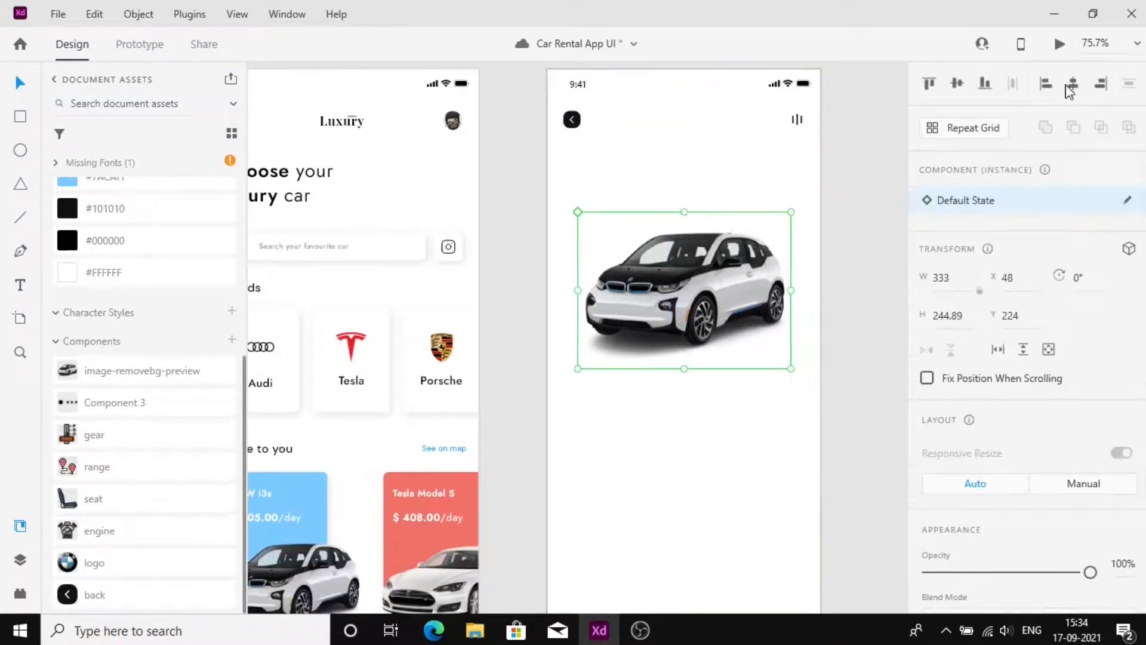
pyautogui.moveTo(781, 258); pyautogui.dragTo(781, 224)
pyautogui.click(1017, 317)
pyautogui.write('140')
pyautogui.press('Return')
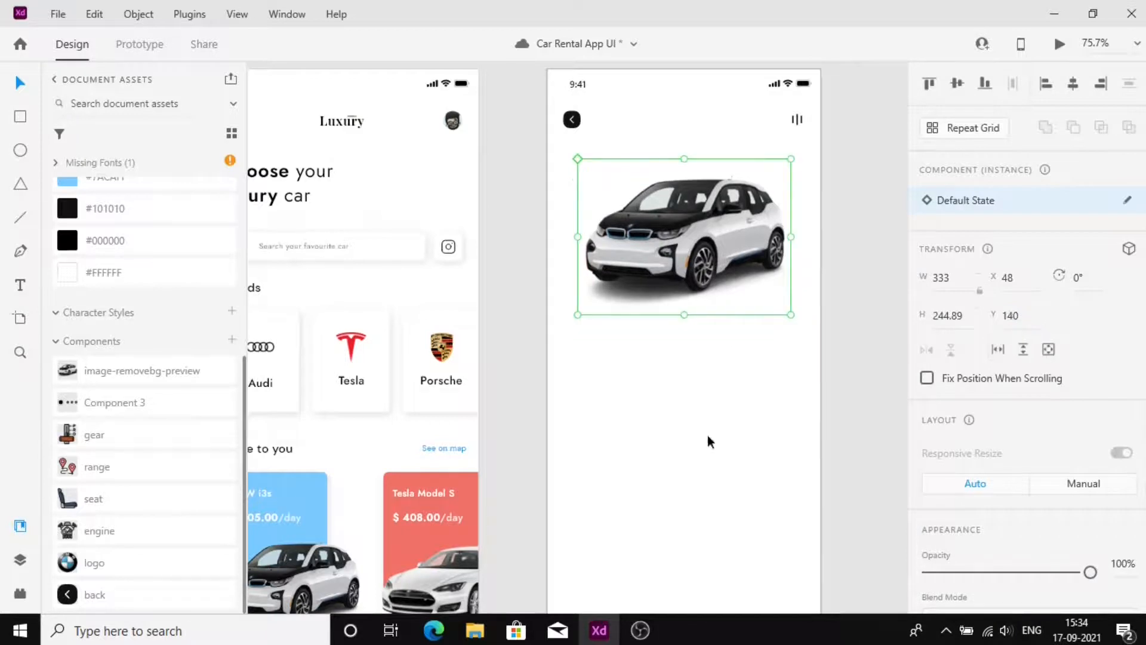
# Step: Place the Component 3 pagination dots centred beneath the car image on artboard 02 – 1
pyautogui.moveTo(115, 403); pyautogui.dragTo(706, 298)
pyautogui.scroll(3, 662, 342)
pyautogui.click(758, 411)
pyautogui.scroll(-3, 758, 411)
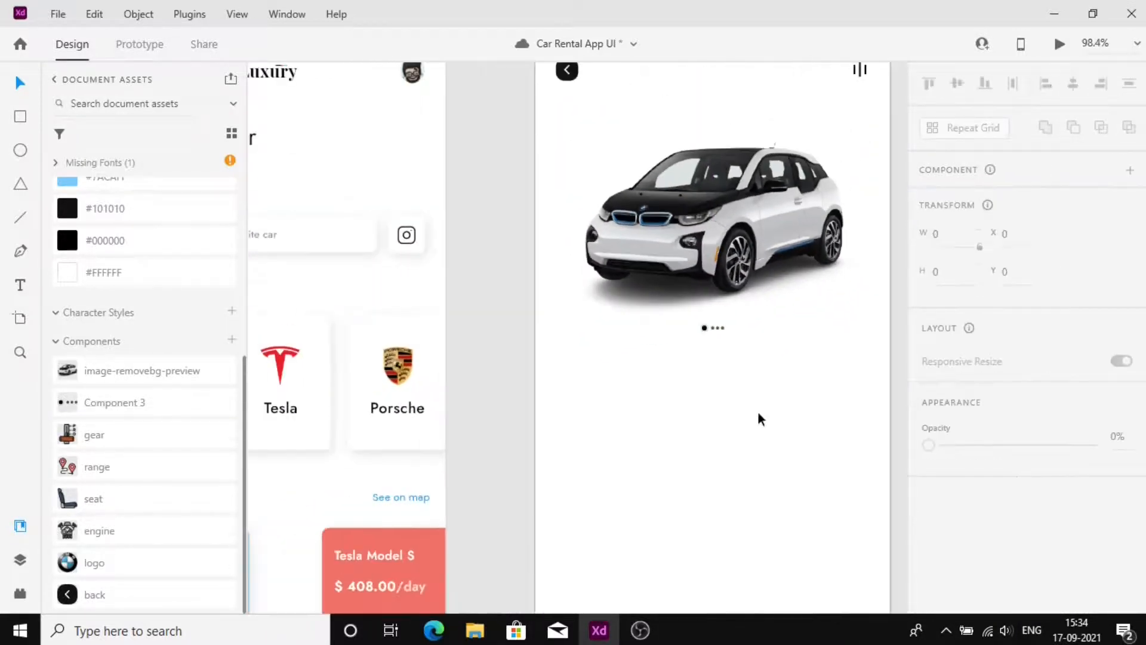
# Step: Add a "BMW i3s" title below the dots and colour its "i" with the blue sampled from the home screen's BMW card
pyautogui.scroll(-2, 757, 411)
pyautogui.press('t')
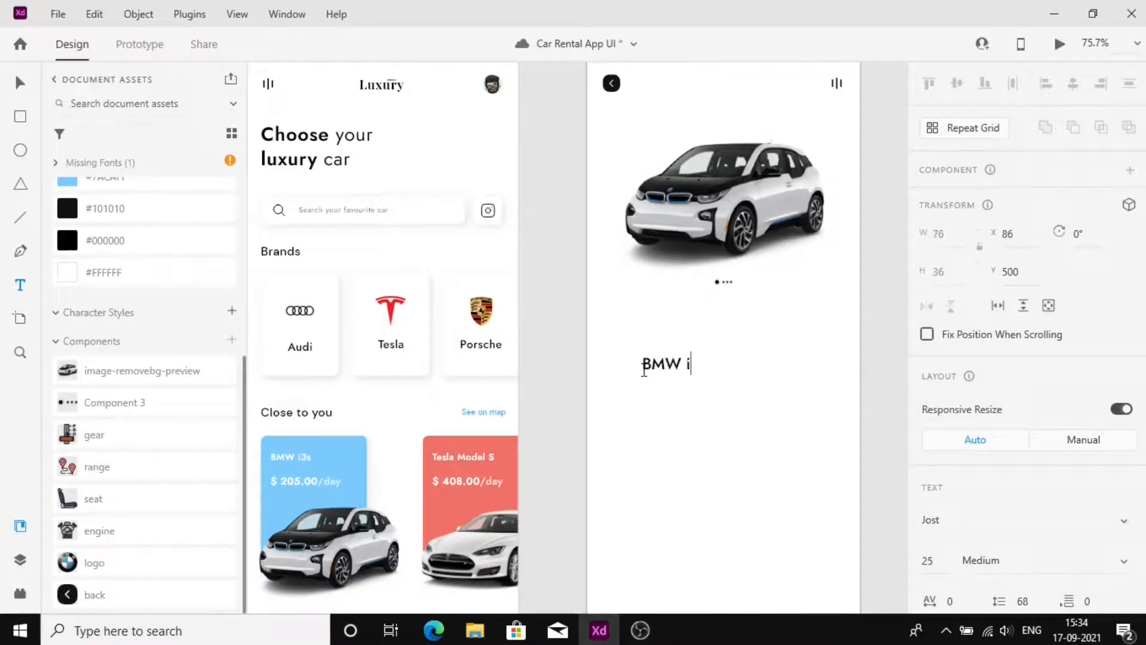
pyautogui.moveTo(686, 361)
pyautogui.mouseDown()
pyautogui.moveTo(708, 362)
pyautogui.moveTo(691, 362)
pyautogui.mouseUp()
pyautogui.scroll(-6, 1138, 325)
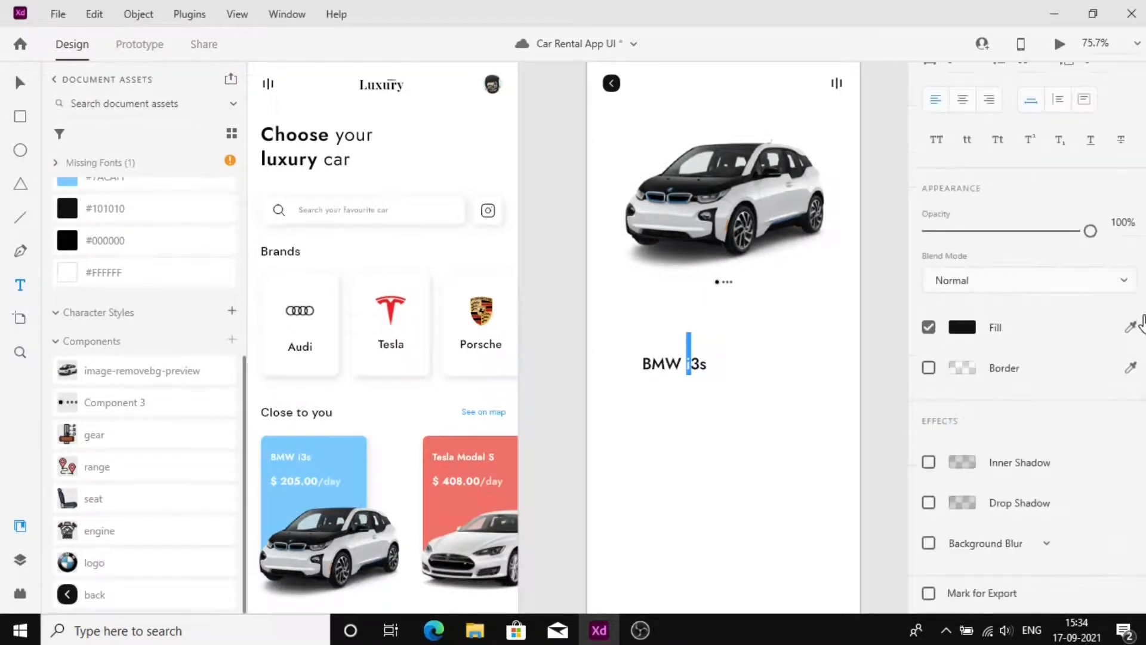
pyautogui.click(1131, 326)
pyautogui.click(344, 457)
pyautogui.press('Escape')
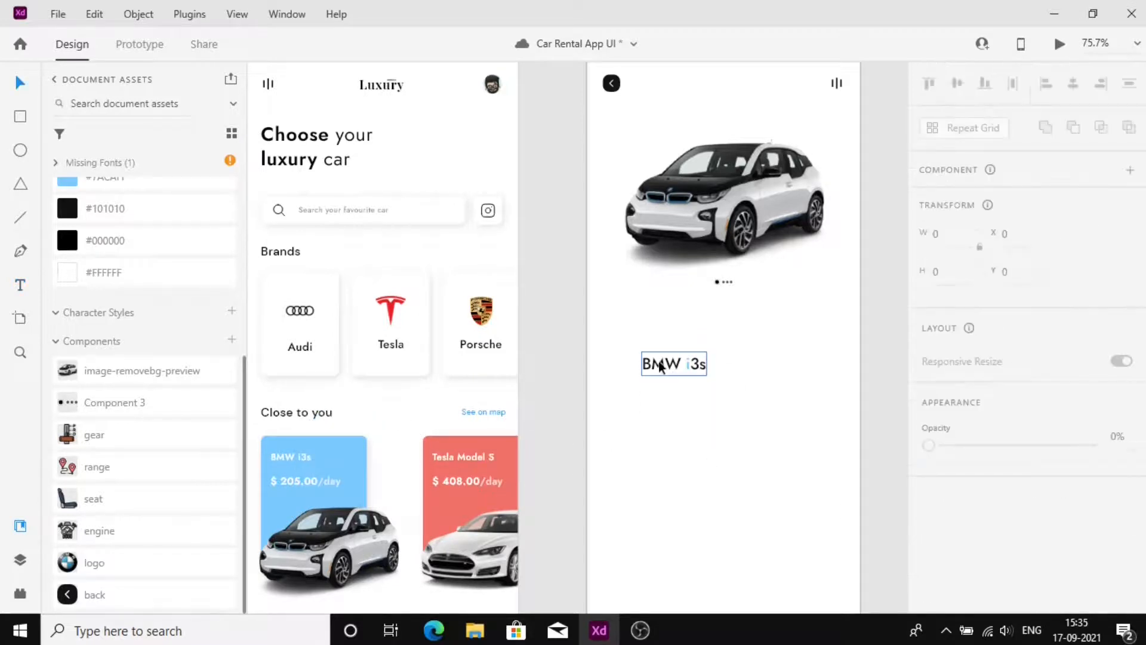
# Step: Move the BMW i3s title to X 25, Y 425
pyautogui.moveTo(673, 364); pyautogui.dragTo(634, 357)
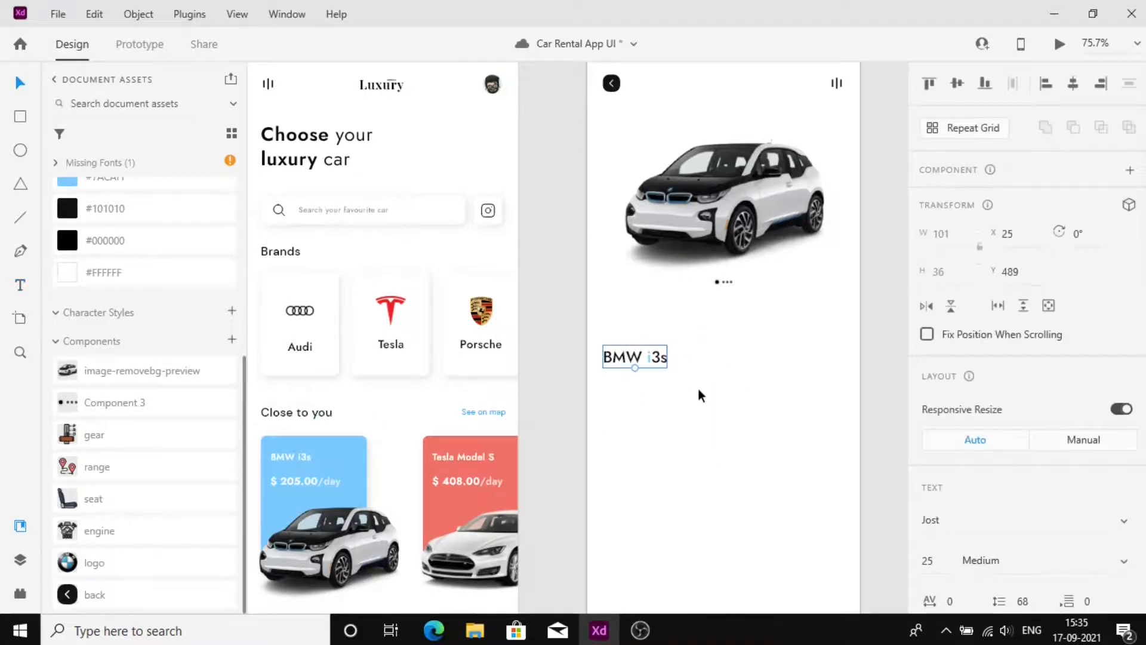
pyautogui.hotkey('shift', 'Up')
pyautogui.hotkey('shift', 'Up')
pyautogui.hotkey('shift', 'Up')
pyautogui.hotkey('shift', 'Up')
pyautogui.hotkey('shift', 'Up')
pyautogui.press('Up')
pyautogui.press('Up')
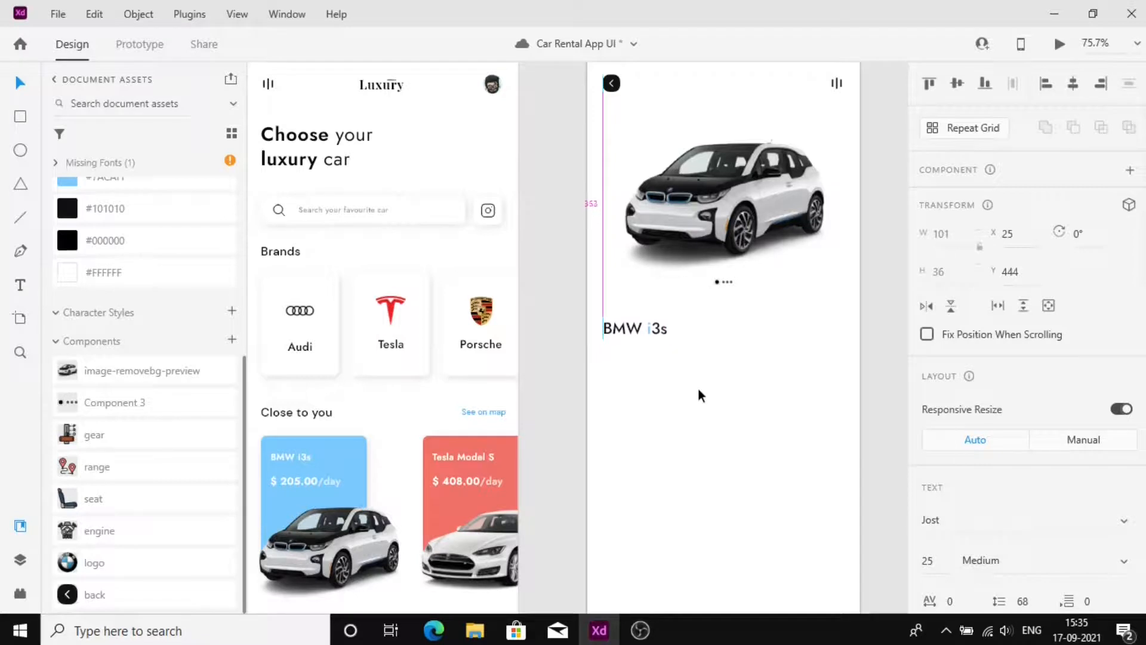
pyautogui.press('Up')
pyautogui.press('Up')
pyautogui.press('Up')
pyautogui.press('Up')
pyautogui.press('Up')
pyautogui.press('Up')
pyautogui.press('Up')
pyautogui.press('Up')
pyautogui.press('Up')
pyautogui.press('Up')
pyautogui.press('Up')
pyautogui.press('Up')
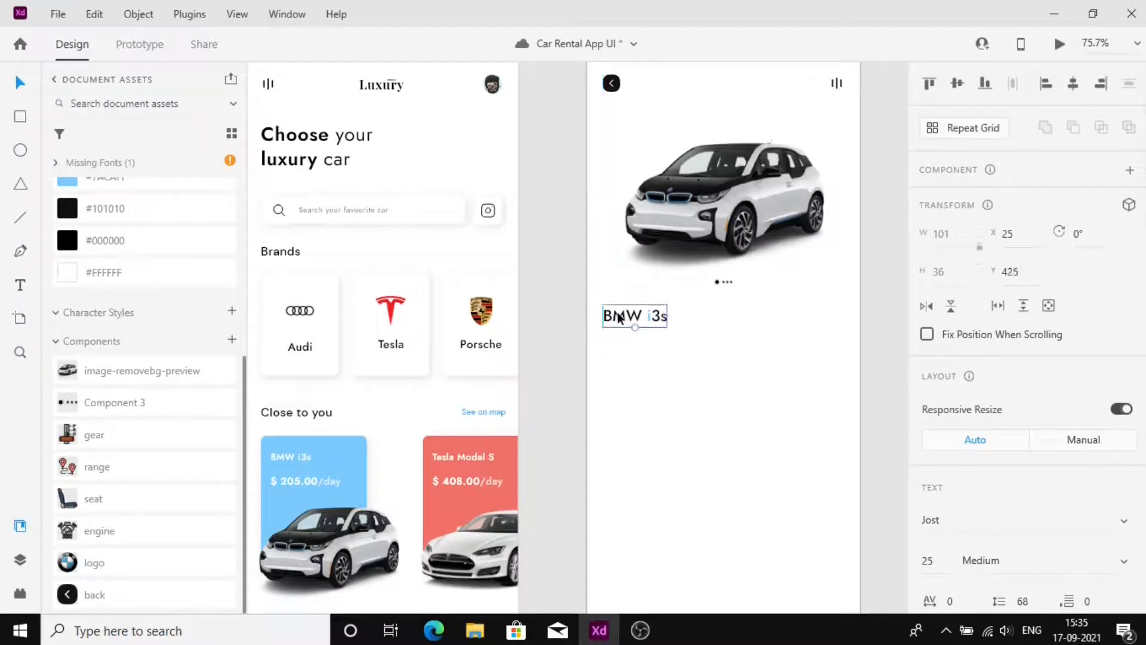
# Step: Duplicate the title just below itself and change the copy's text to "ELECTRIC AND ELECTRIFLYING."
pyautogui.keyDown('alt'); pyautogui.moveTo(618, 313); pyautogui.dragTo(625, 332); pyautogui.keyUp('alt')
pyautogui.doubleClick(626, 333)
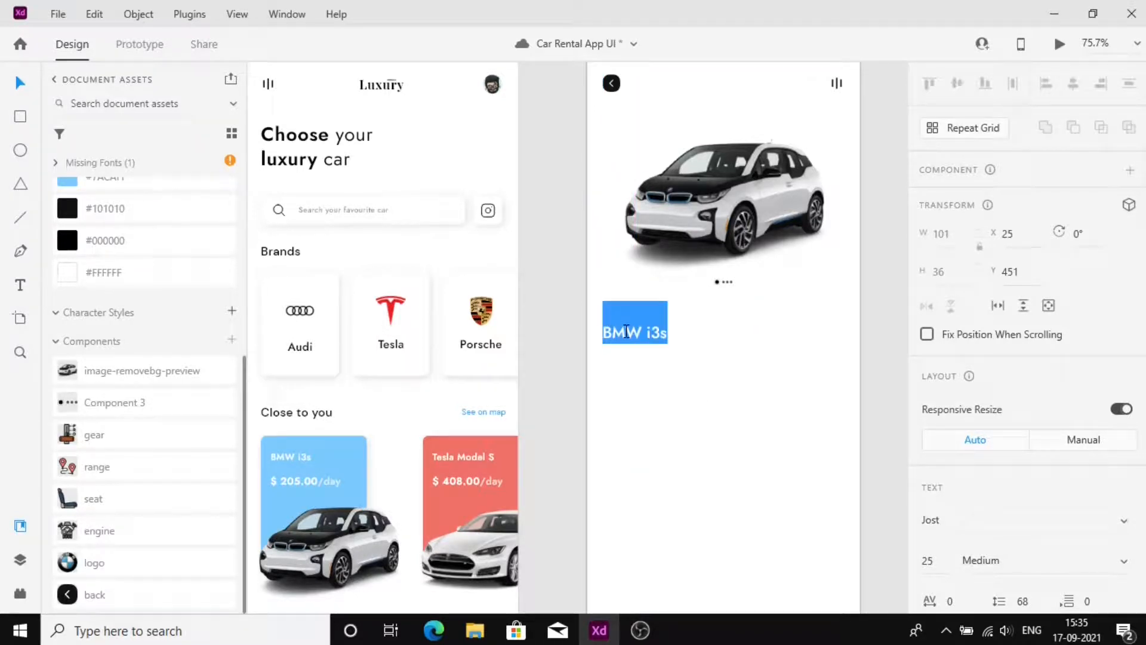
pyautogui.write('Ele')
pyautogui.write('LECTRIC AND ELECTRIFLYING')
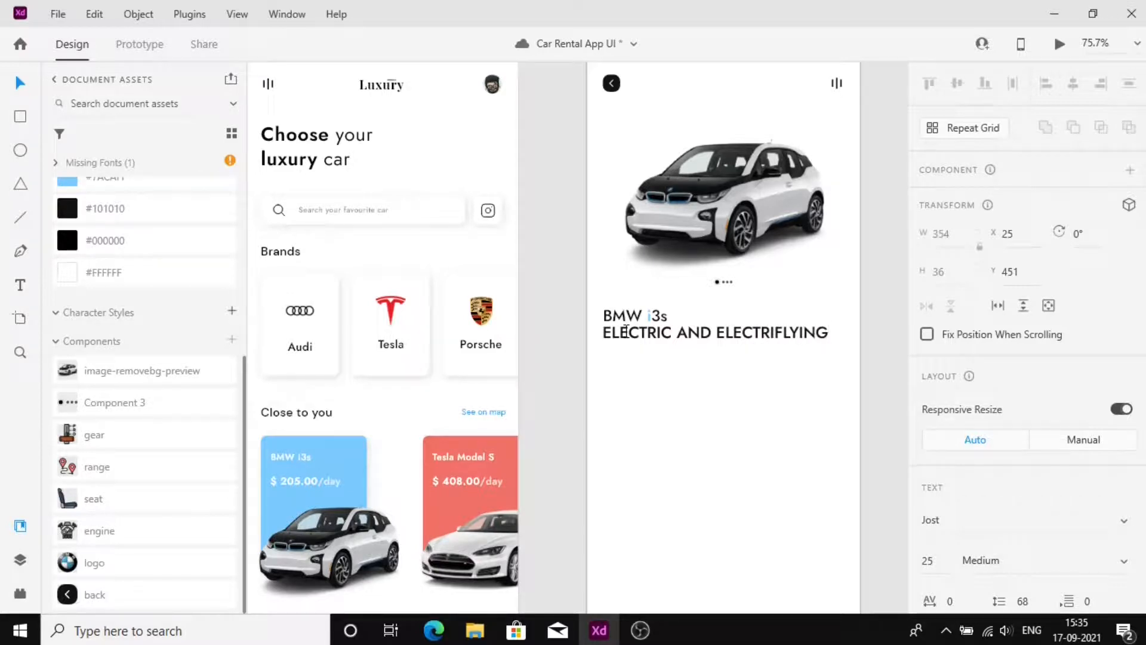
# Step: Set the tagline's font size to 12 and its weight to Regular
pyautogui.press('Escape')
pyautogui.click(929, 562)
pyautogui.write('12')
pyautogui.press('Return')
pyautogui.click(989, 558)
pyautogui.write('Regular')
pyautogui.press('Return')
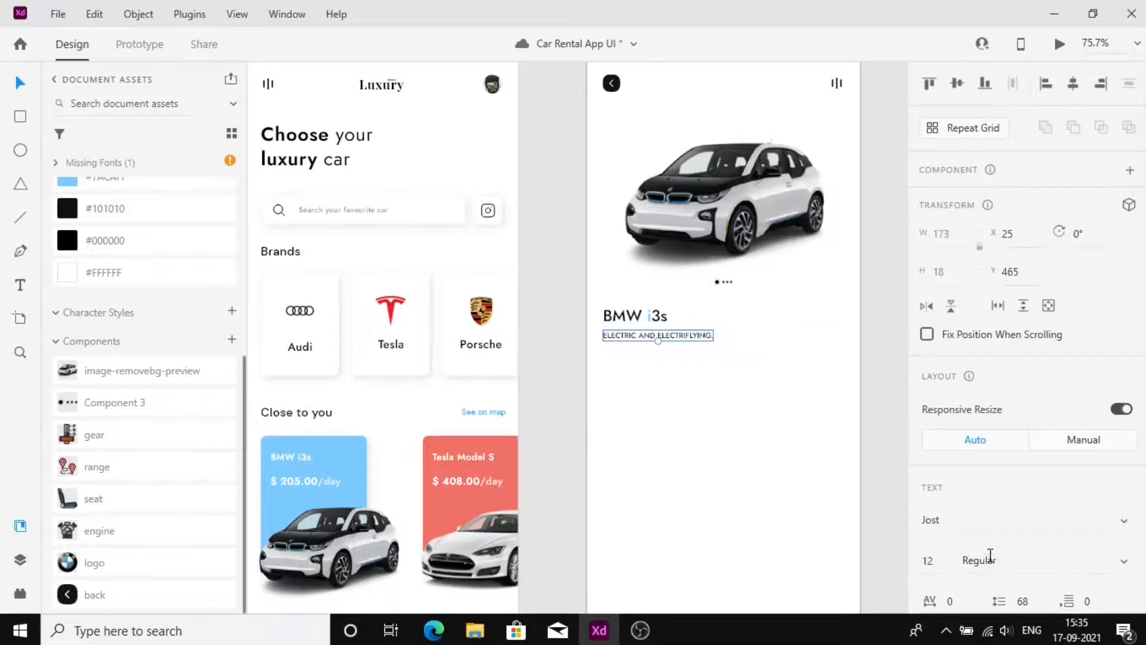
# Step: Move the tagline to Y 463, close beneath the BMW i3s title
pyautogui.scroll(3, 636, 332)
pyautogui.press('Up')
pyautogui.press('Up')
pyautogui.press('Up')
pyautogui.press('Up')
pyautogui.press('Down')
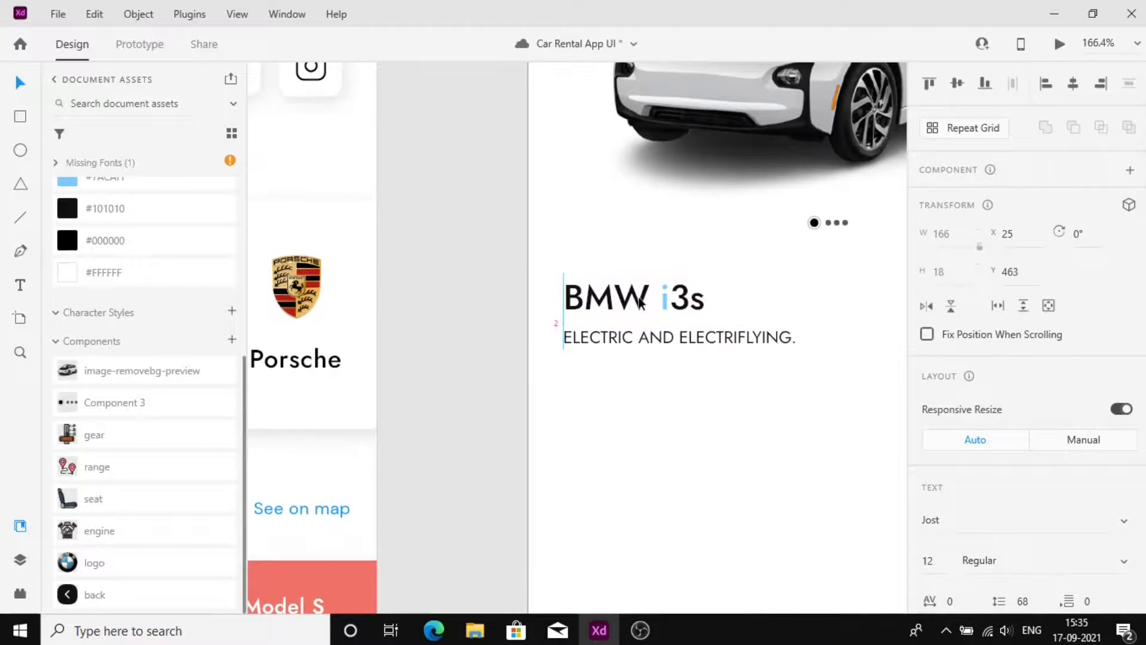
pyautogui.click(693, 402)
# Step: Duplicate the tagline further down, set the copy's font size to 14 and change its text to "Rent"
pyautogui.scroll(-1, 693, 402)
pyautogui.hscroll(2, 693, 402)
pyautogui.keyDown('alt'); pyautogui.moveTo(568, 344); pyautogui.dragTo(568, 419); pyautogui.keyUp('alt')
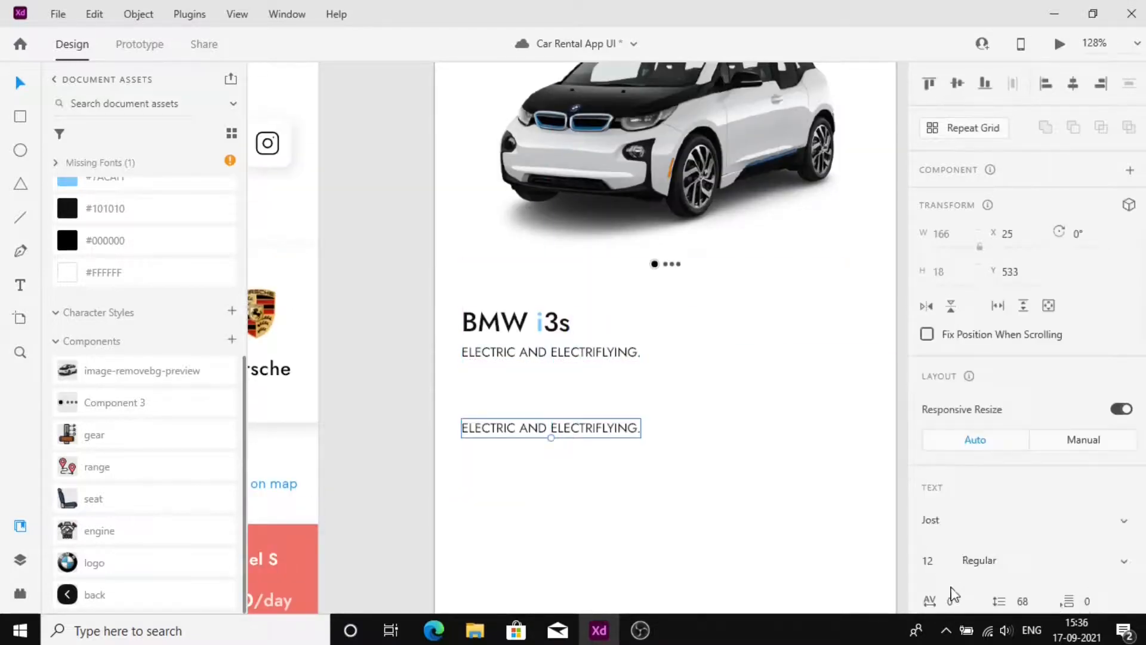
pyautogui.write('14')
pyautogui.press('Return')
pyautogui.doubleClick(648, 418)
pyautogui.write('rE')
pyautogui.press('BackSpace')
pyautogui.press('BackSpace')
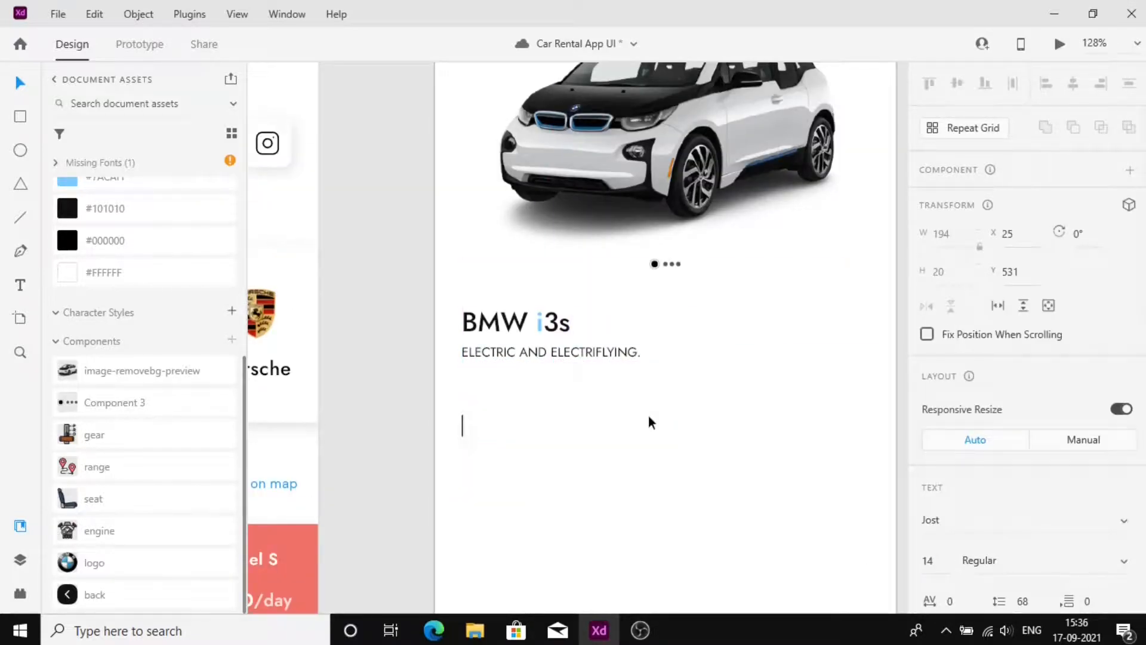
pyautogui.write('Rent')
pyautogui.click(647, 416)
pyautogui.scroll(-3, 648, 416)
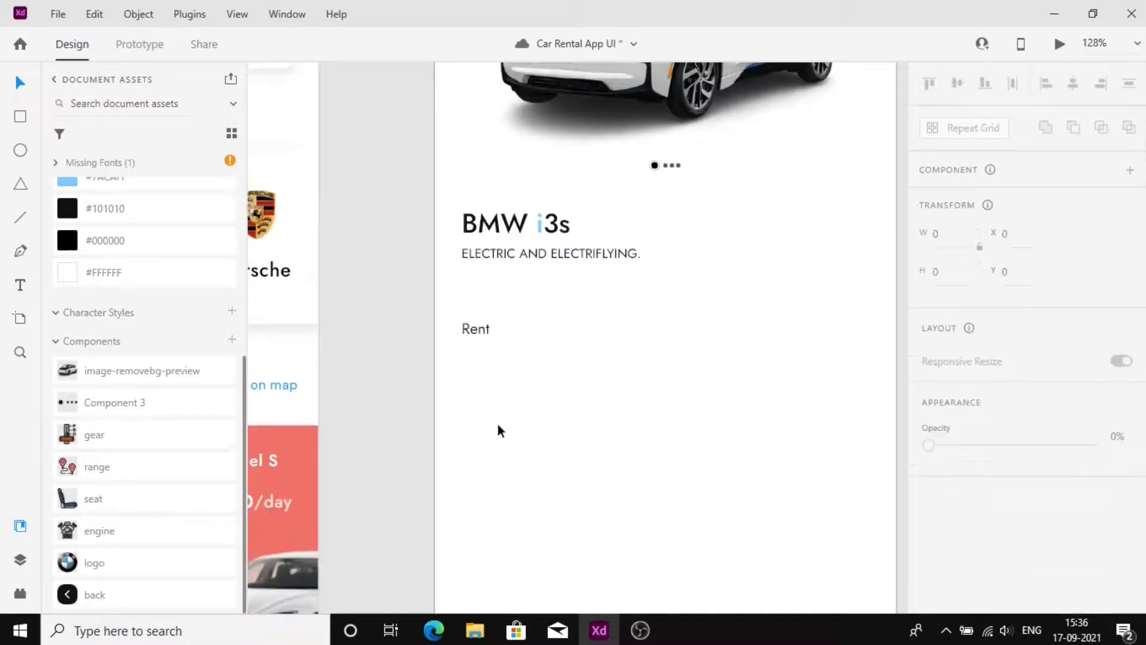
# Step: Move the Rent label up beneath the tagline to about Y 510
pyautogui.click(476, 329)
pyautogui.press('Up')
pyautogui.press('Up')
pyautogui.press('Up')
pyautogui.press('Up')
pyautogui.press('Up')
pyautogui.press('Up')
pyautogui.press('Up')
pyautogui.press('Up')
pyautogui.press('Up')
pyautogui.press('Up')
pyautogui.press('Up')
pyautogui.press('Up')
pyautogui.press('Up')
pyautogui.press('Up')
pyautogui.press('Up')
pyautogui.press('Up')
pyautogui.press('Up')
pyautogui.press('Up')
pyautogui.press('Up')
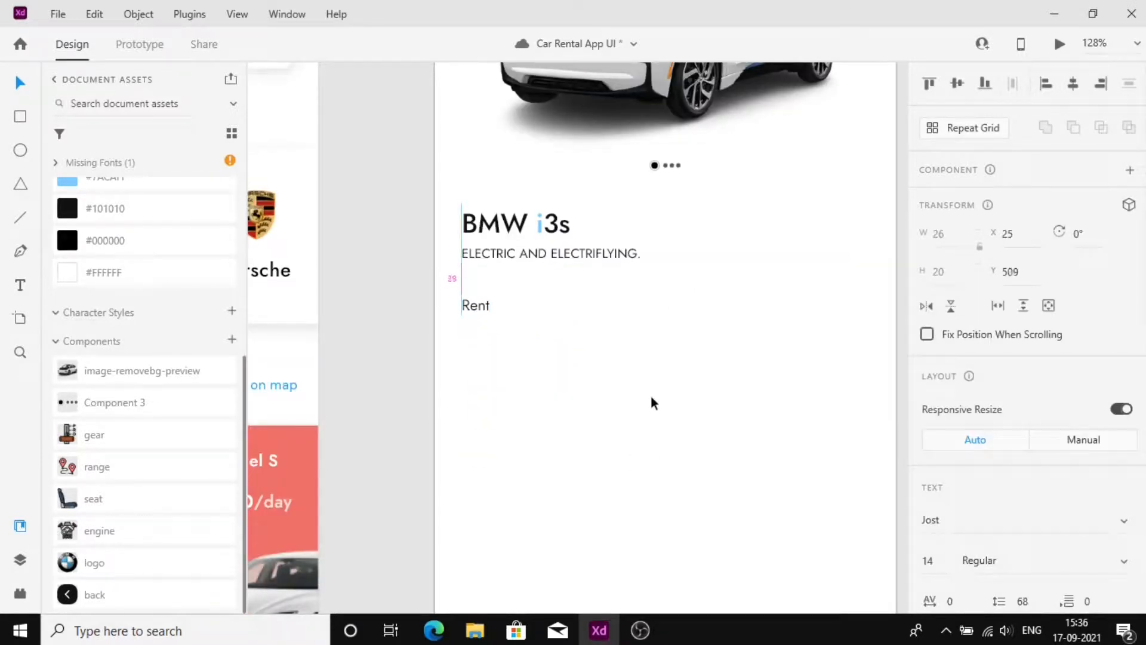
pyautogui.moveTo(472, 317); pyautogui.dragTo(472, 342)
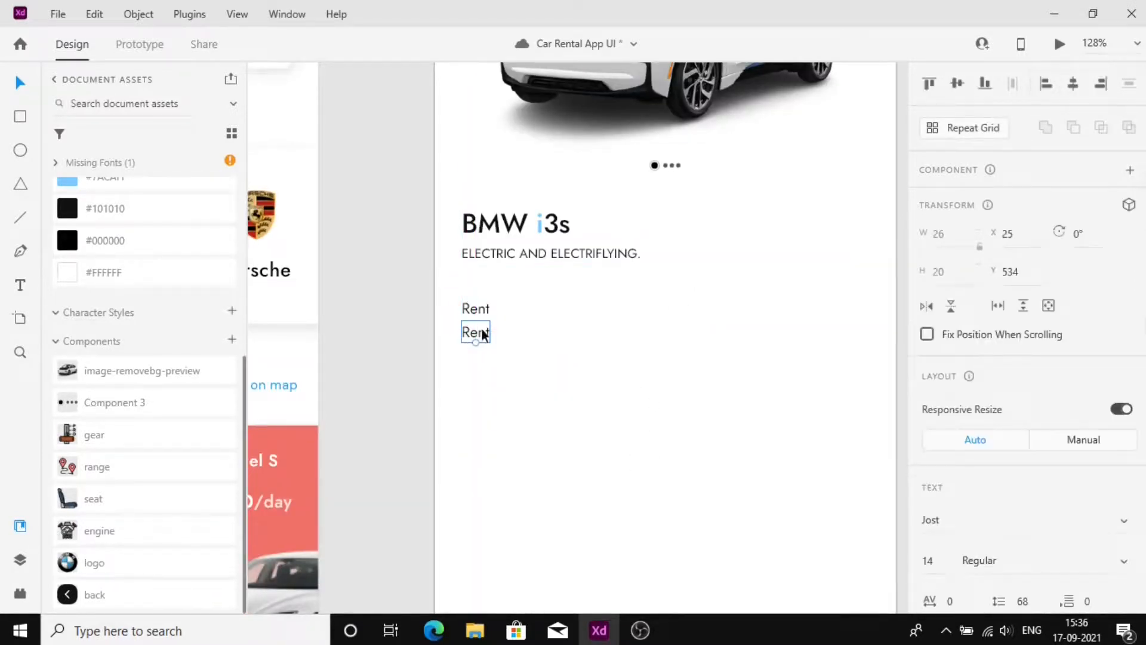
pyautogui.press('Delete')
# Step: Copy the "$ 205.00/day" price text from the home screen's BMW i3s card onto artboard 02 – 1
pyautogui.scroll(-5, 505, 375)
pyautogui.scroll(3, 451, 414)
pyautogui.click(436, 426)
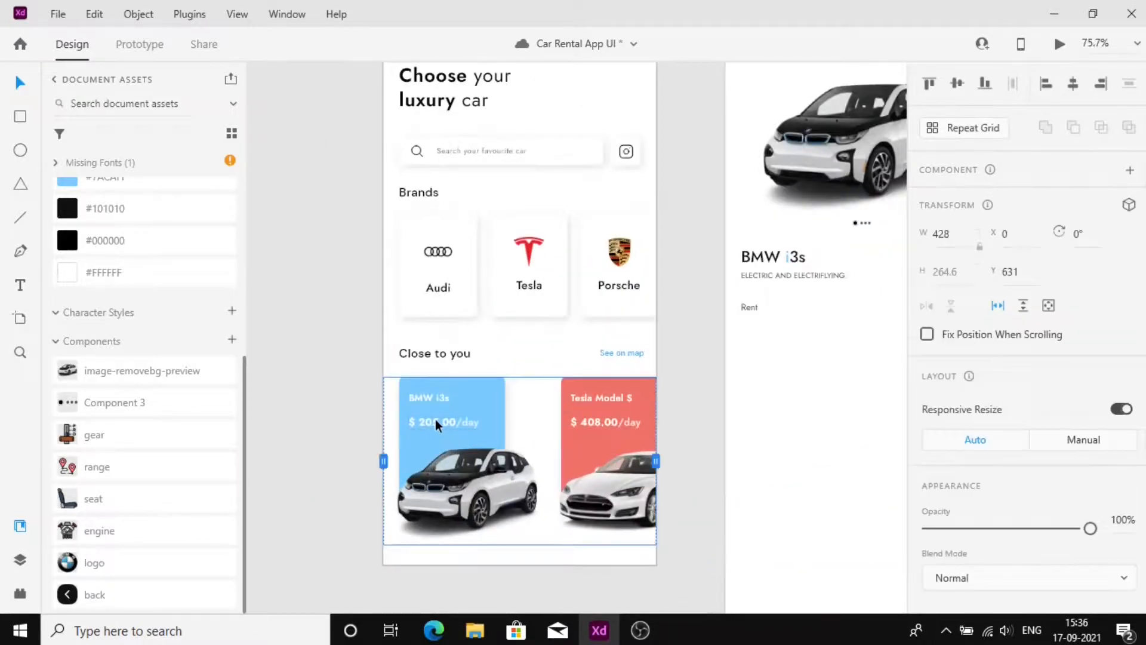
pyautogui.doubleClick(435, 421)
pyautogui.hotkey('ctrl', 'c')
pyautogui.click(806, 325)
pyautogui.hotkey('ctrl', 'v')
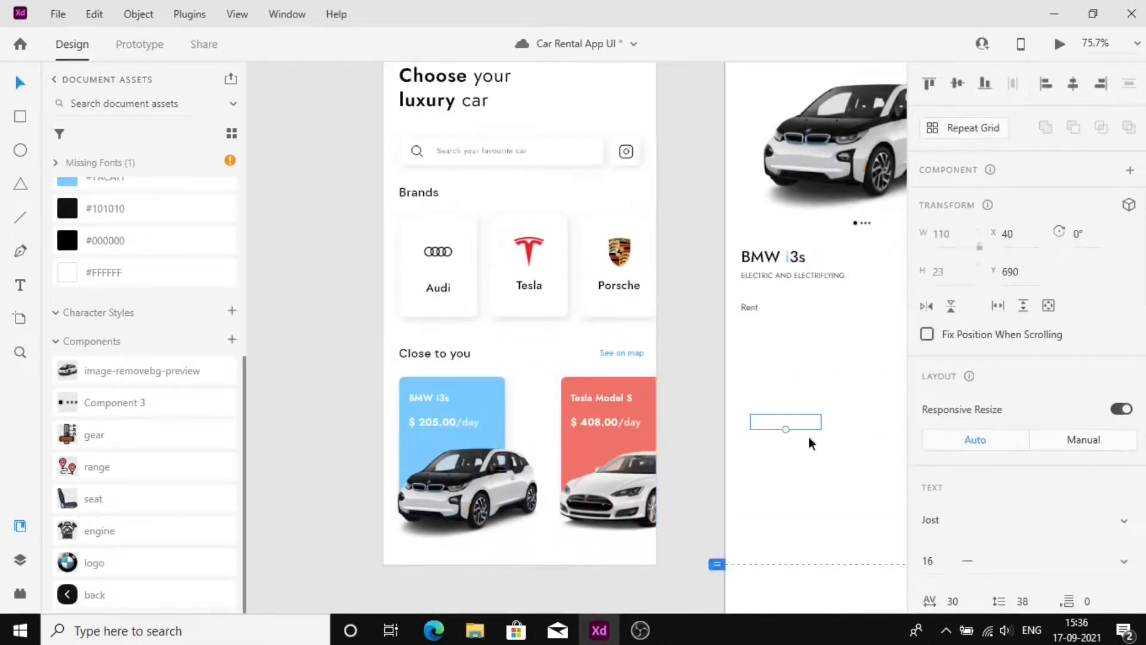
# Step: Fill the pasted price with #000000 and place it under the Rent label at X 25, Y 542
pyautogui.scroll(-3, 898, 442)
pyautogui.click(67, 240)
pyautogui.scroll(2, 859, 324)
pyautogui.hscroll(3, 858, 325)
pyautogui.moveTo(693, 387); pyautogui.dragTo(700, 308)
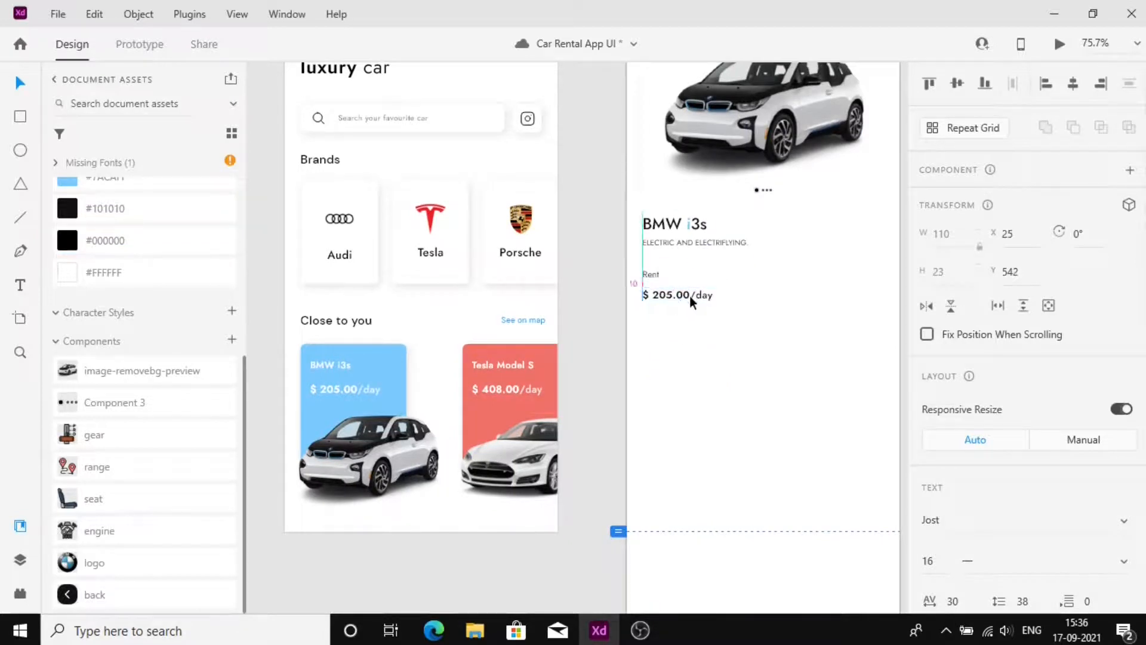
# Step: Set the font size of the "$ 205.00" part of the price to 20
pyautogui.scroll(4, 689, 296)
pyautogui.doubleClick(615, 293)
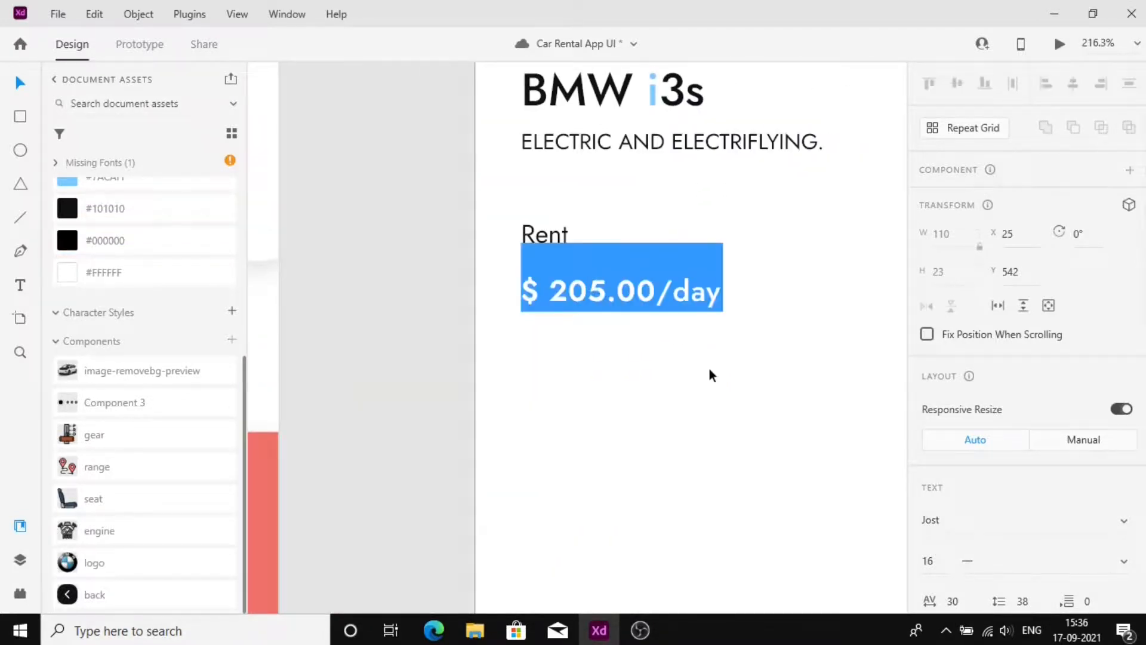
pyautogui.moveTo(656, 289); pyautogui.dragTo(503, 257)
pyautogui.doubleClick(662, 304)
pyautogui.moveTo(657, 299); pyautogui.dragTo(494, 283)
pyautogui.click(940, 564)
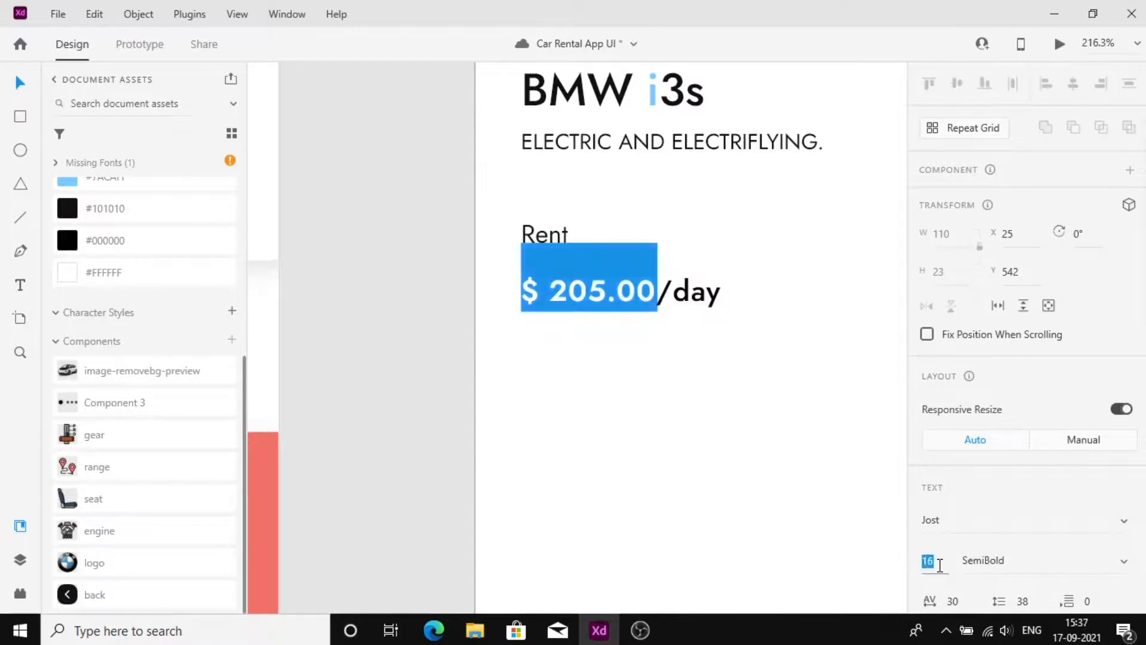
pyautogui.write('20')
pyautogui.press('Return')
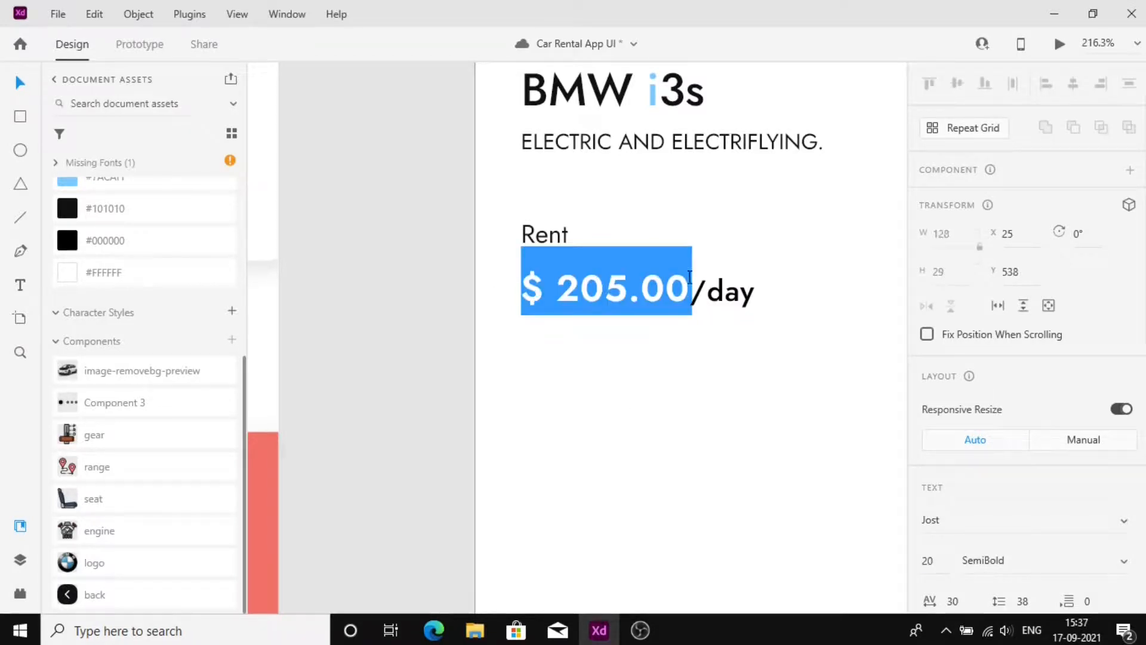
# Step: Set the font size of the "/day" part of the price to 20 and colour it light grey
pyautogui.moveTo(689, 278); pyautogui.dragTo(849, 383)
pyautogui.click(930, 562)
pyautogui.write('20')
pyautogui.press('Return')
pyautogui.scroll(5, 123, 435)
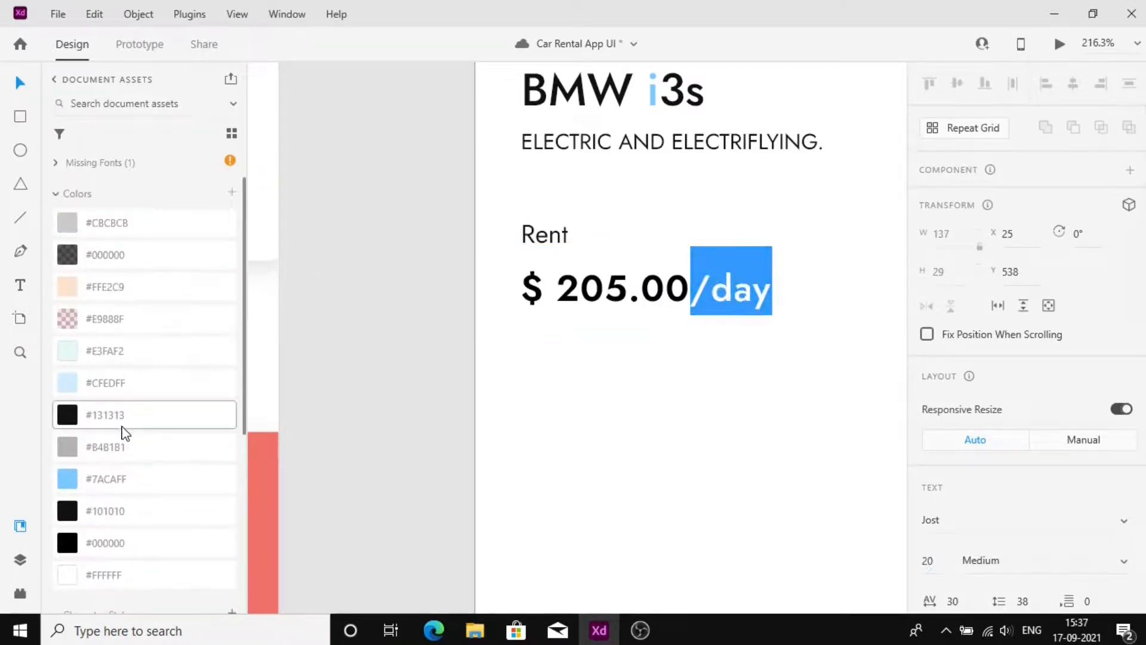
pyautogui.click(123, 446)
# Step: Nudge the price text up to Y 537 beneath the Rent label
pyautogui.hotkey('ctrl', 'a')
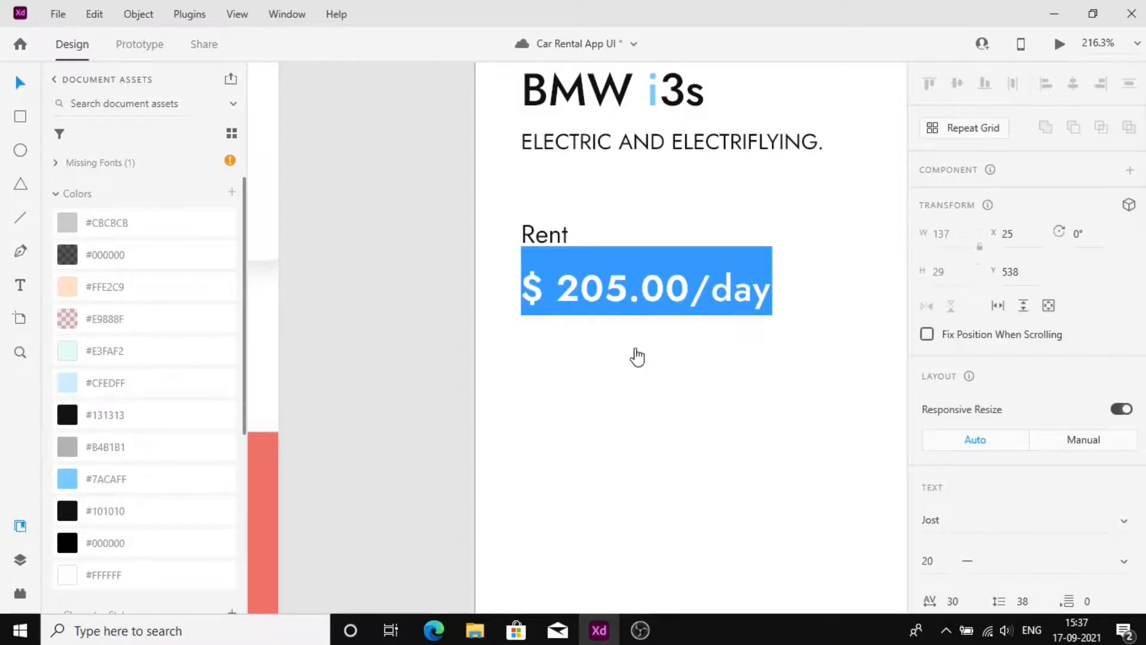
pyautogui.click(659, 359)
pyautogui.scroll(-3, 659, 359)
pyautogui.click(626, 311)
pyautogui.press('Up')
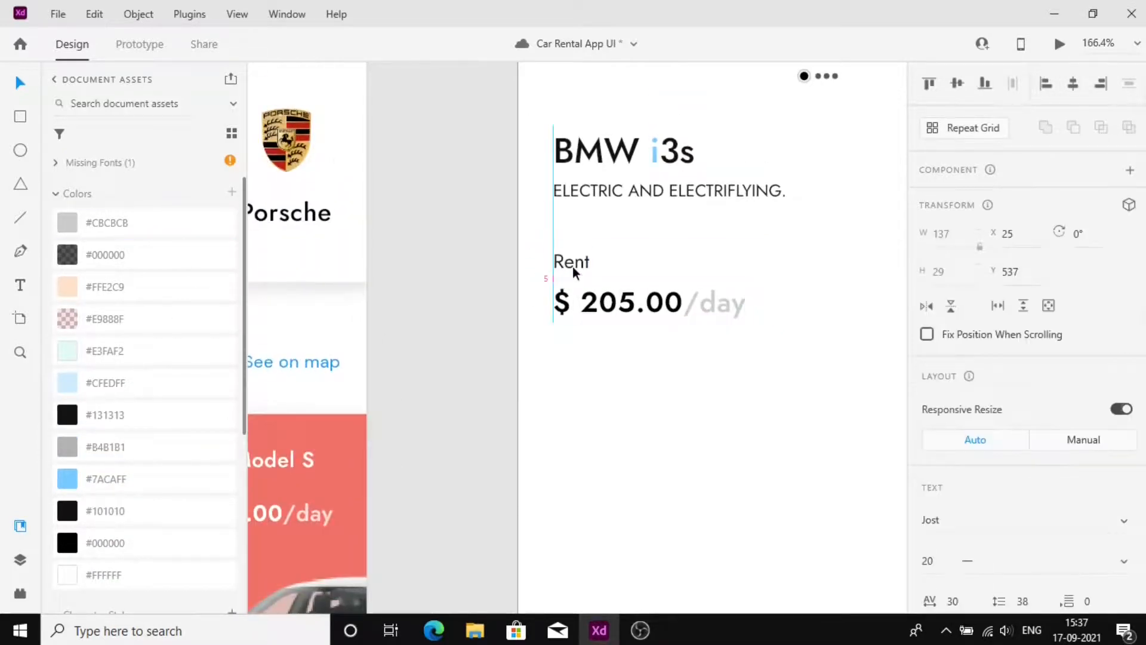
# Step: Duplicate the Rent label and price together towards the artboard's right side, at about X 303, Y 512
pyautogui.click(718, 382)
pyautogui.hscroll(2, 718, 381)
pyautogui.moveTo(719, 381); pyautogui.dragTo(448, 260)
pyautogui.press('alt')
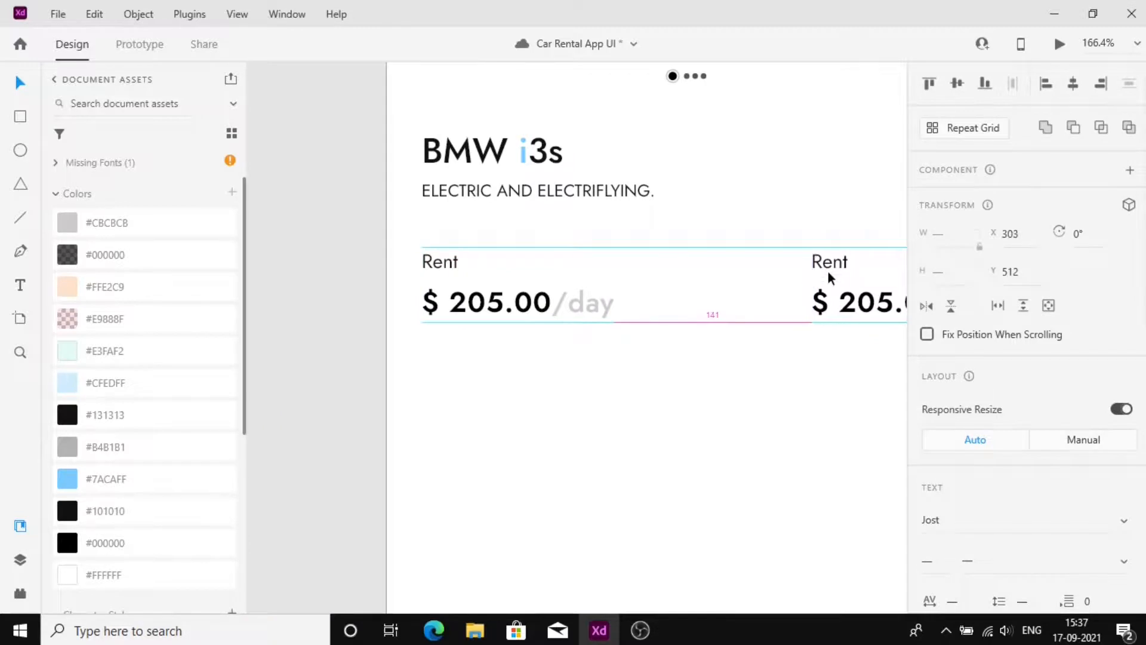
# Step: Change the duplicated label to "Raiting" and the duplicated price to "5.7/10"
pyautogui.doubleClick(830, 270)
pyautogui.doubleClick(832, 269)
pyautogui.write('R')
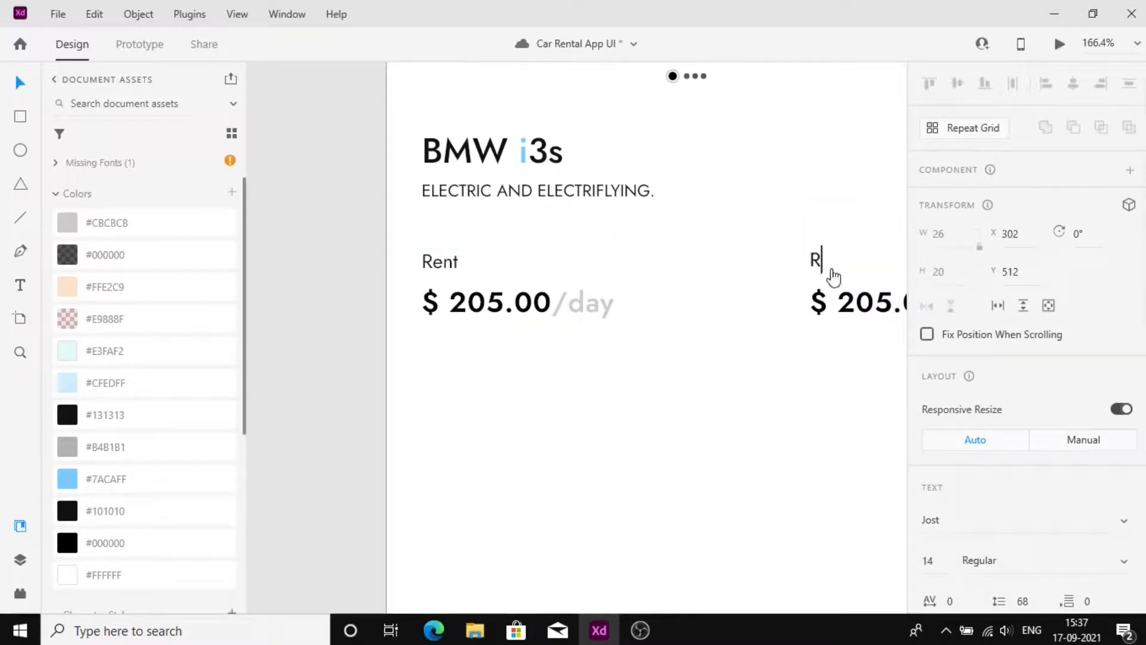
pyautogui.hscroll(2, 861, 417)
pyautogui.doubleClick(802, 302)
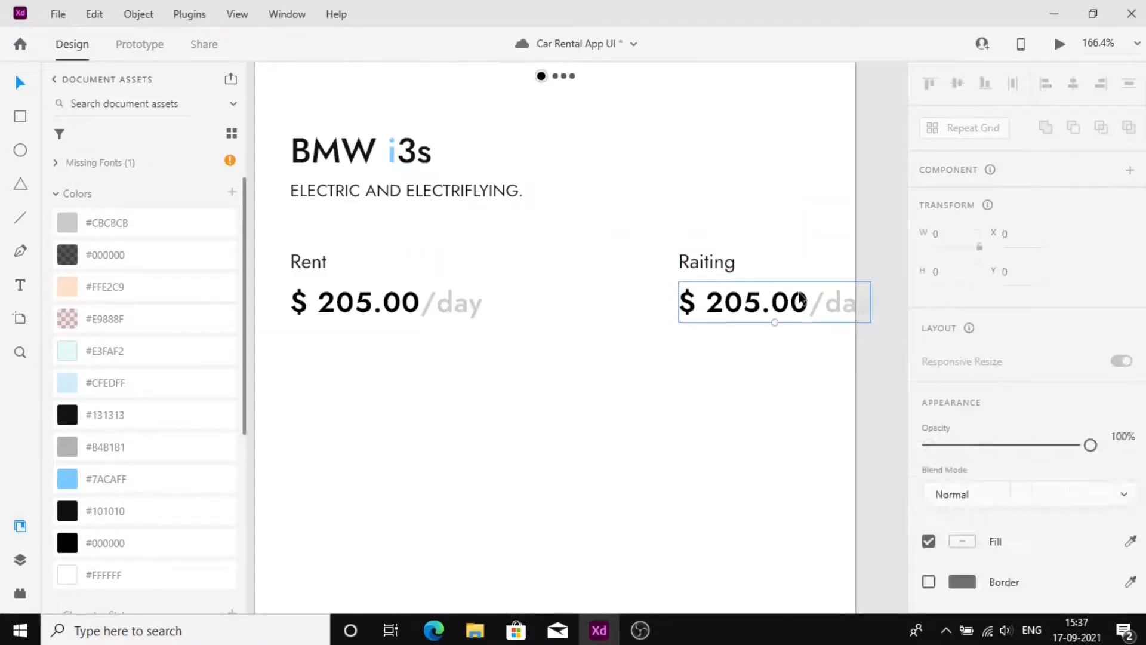
pyautogui.doubleClick(802, 302)
pyautogui.write('5.7/10')
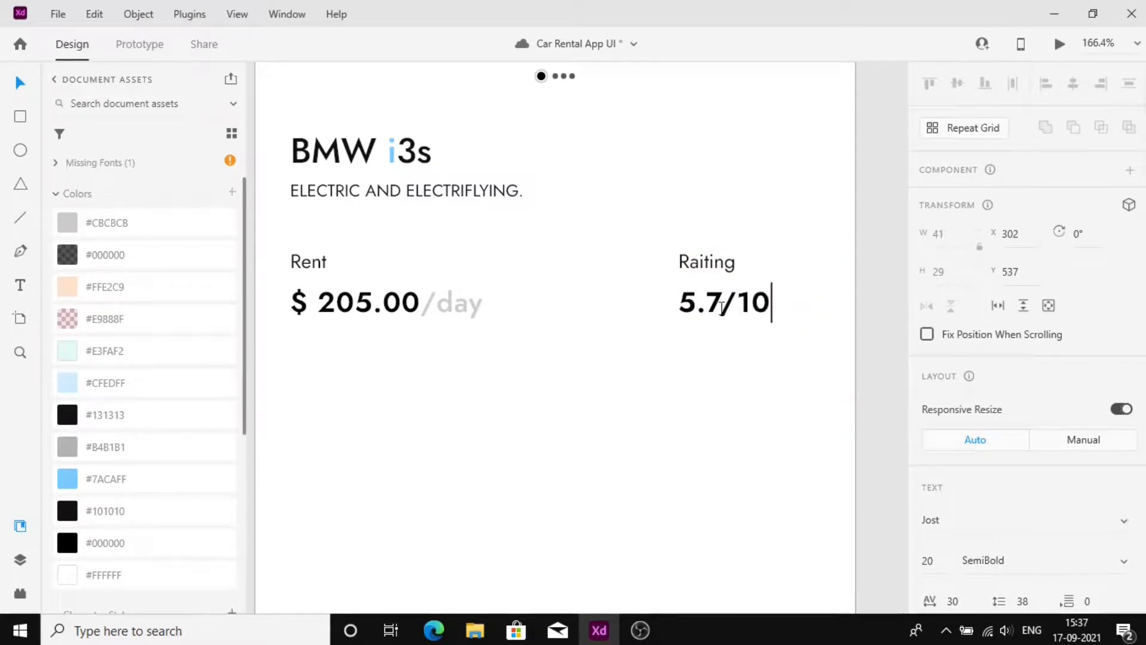
# Step: Set the "/10" part of the rating to Medium weight and colour it #CBCBCB
pyautogui.moveTo(722, 308); pyautogui.dragTo(772, 309)
pyautogui.click(1047, 560)
pyautogui.write('Medium')
pyautogui.press('Return')
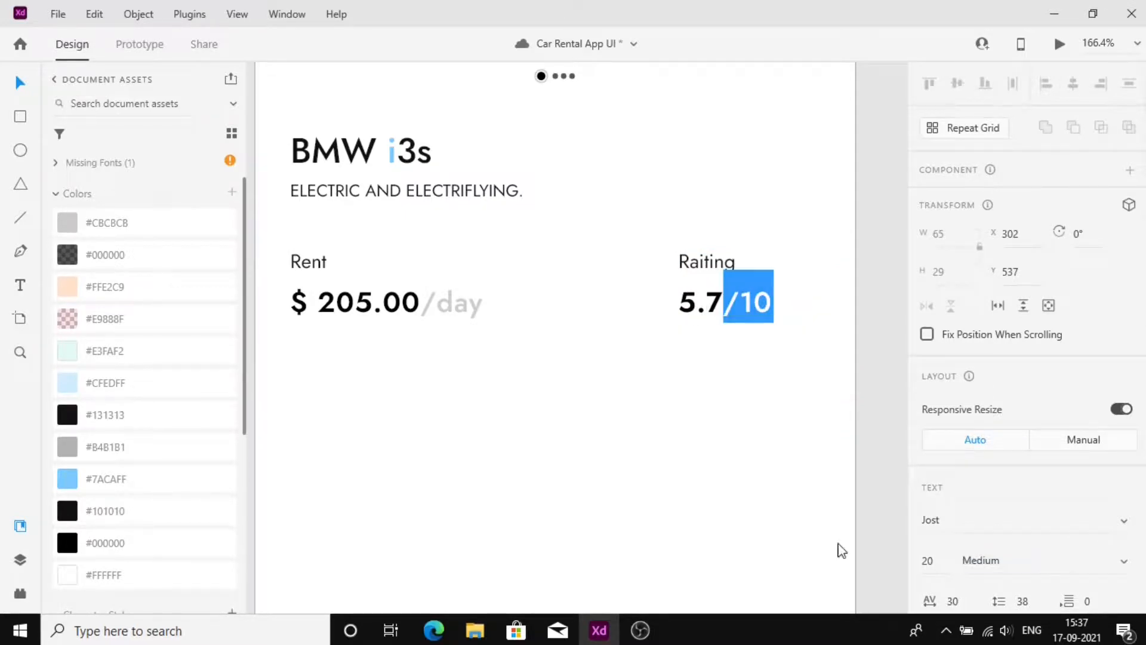
pyautogui.click(114, 223)
pyautogui.click(627, 402)
# Step: Duplicate the Rent label below the price and position the copy at X 25, Y 595
pyautogui.hscroll(-3, 628, 402)
pyautogui.moveTo(470, 270); pyautogui.dragTo(470, 435)
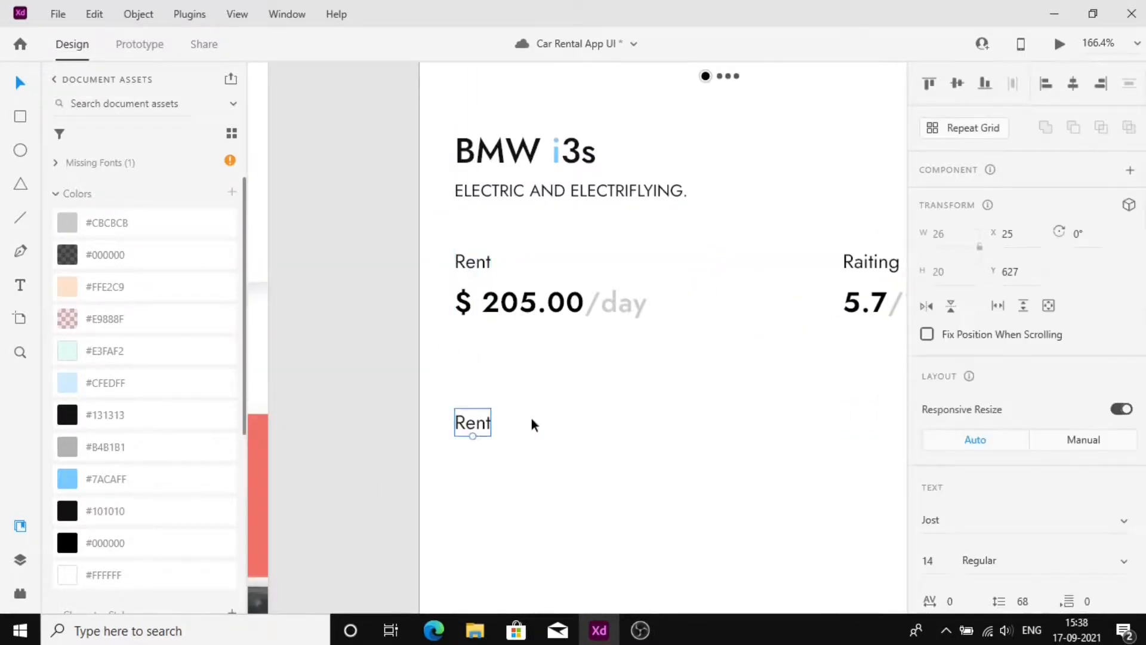
pyautogui.press('Up')
pyautogui.press('Up')
pyautogui.press('Up')
pyautogui.hotkey('shift', 'Up')
pyautogui.hotkey('shift', 'Up')
pyautogui.press('Up')
pyautogui.press('Up')
pyautogui.press('Up')
pyautogui.hotkey('shift', 'Up')
pyautogui.press('Down')
pyautogui.press('Down')
pyautogui.press('Down')
pyautogui.press('Down')
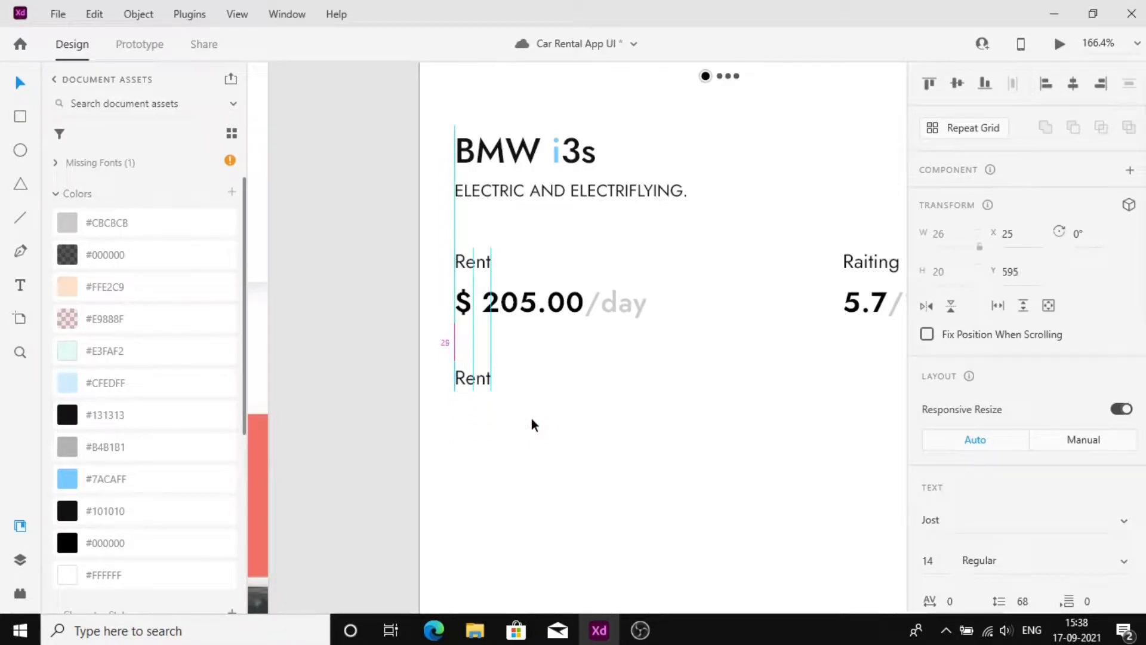
# Step: Change the text of the copied label below the price to "Specification"
pyautogui.doubleClick(474, 382)
pyautogui.write('Specifica')
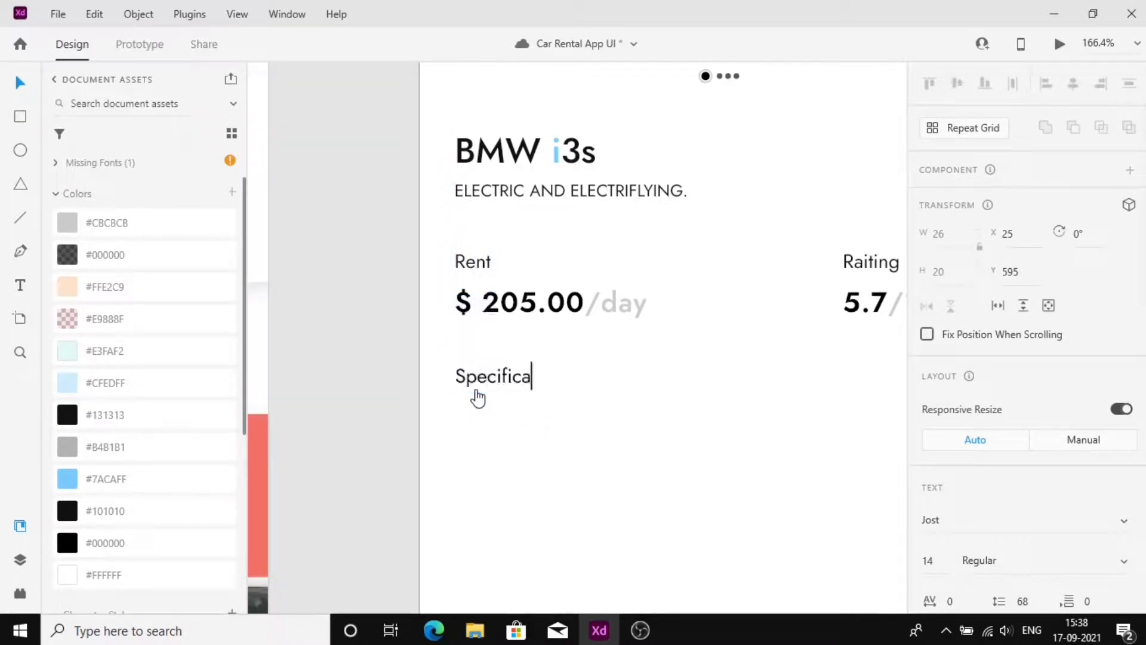
pyautogui.write('tion')
pyautogui.press('BackSpace')
pyautogui.click(545, 490)
# Step: Draw a rectangle below the Specification label at X 25 and size it 118 wide by 155 high
pyautogui.scroll(-5, 567, 444)
pyautogui.scroll(2, 514, 445)
pyautogui.hscroll(1, 515, 445)
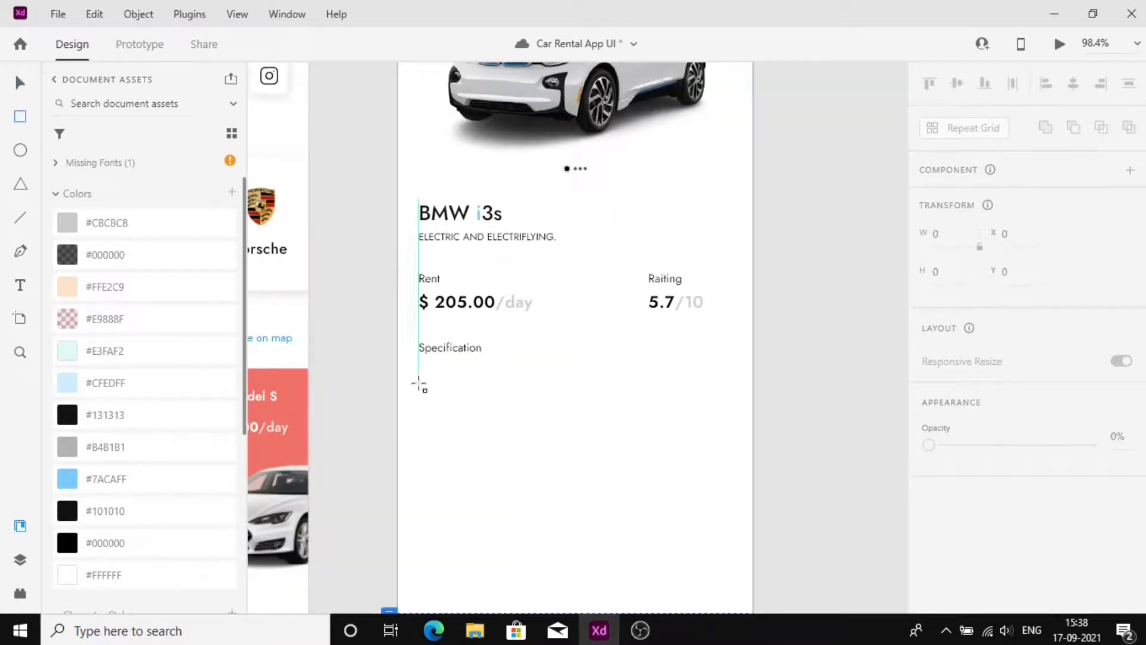
pyautogui.moveTo(419, 382); pyautogui.dragTo(515, 545)
pyautogui.click(938, 235)
pyautogui.write('1')
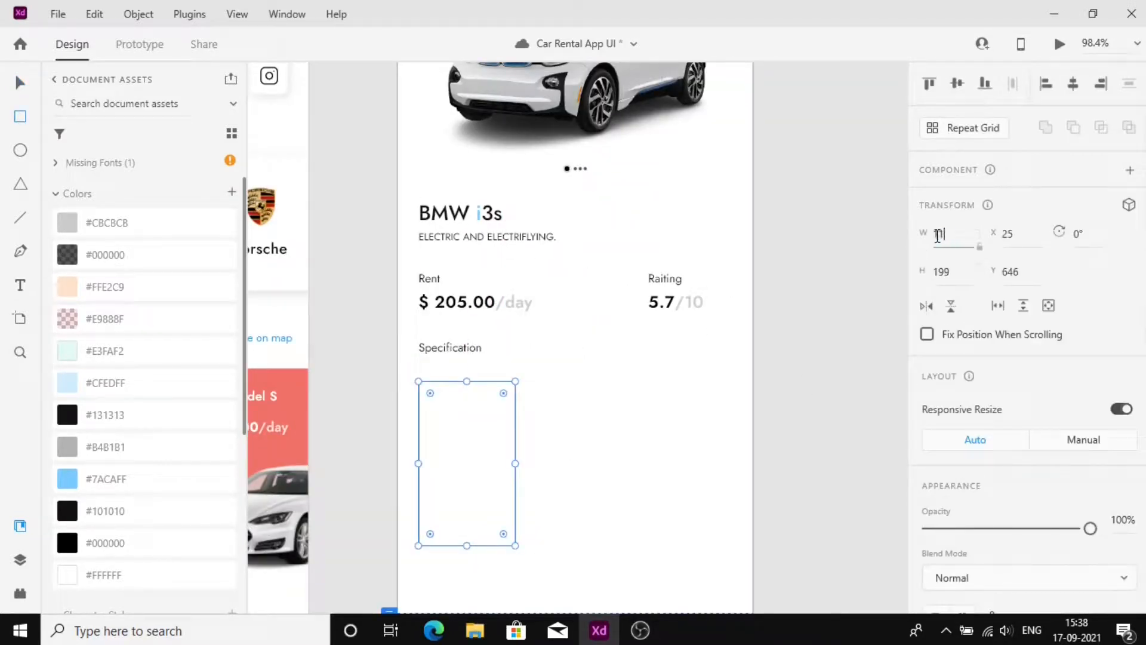
pyautogui.write('18')
pyautogui.press('Return')
pyautogui.write('0')
pyautogui.press('Return')
# Step: Round the rectangle's corners to 10 and move it to Y 640
pyautogui.scroll(-5, 979, 275)
pyautogui.click(993, 287)
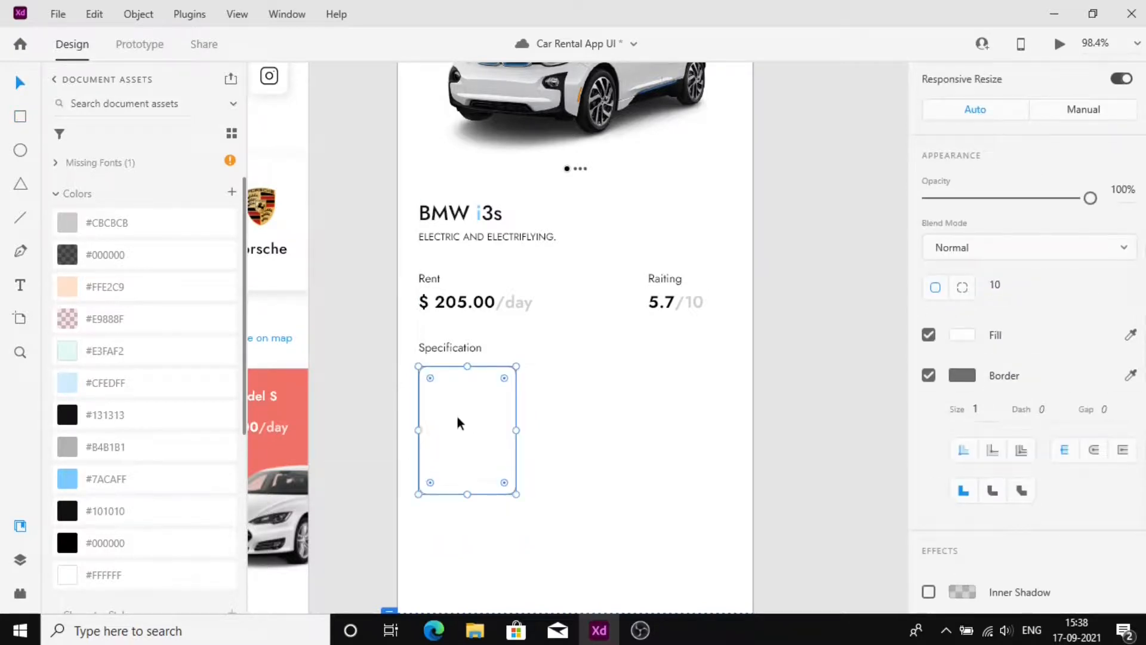
pyautogui.moveTo(459, 422); pyautogui.dragTo(458, 416)
pyautogui.moveTo(543, 515); pyautogui.dragTo(609, 416)
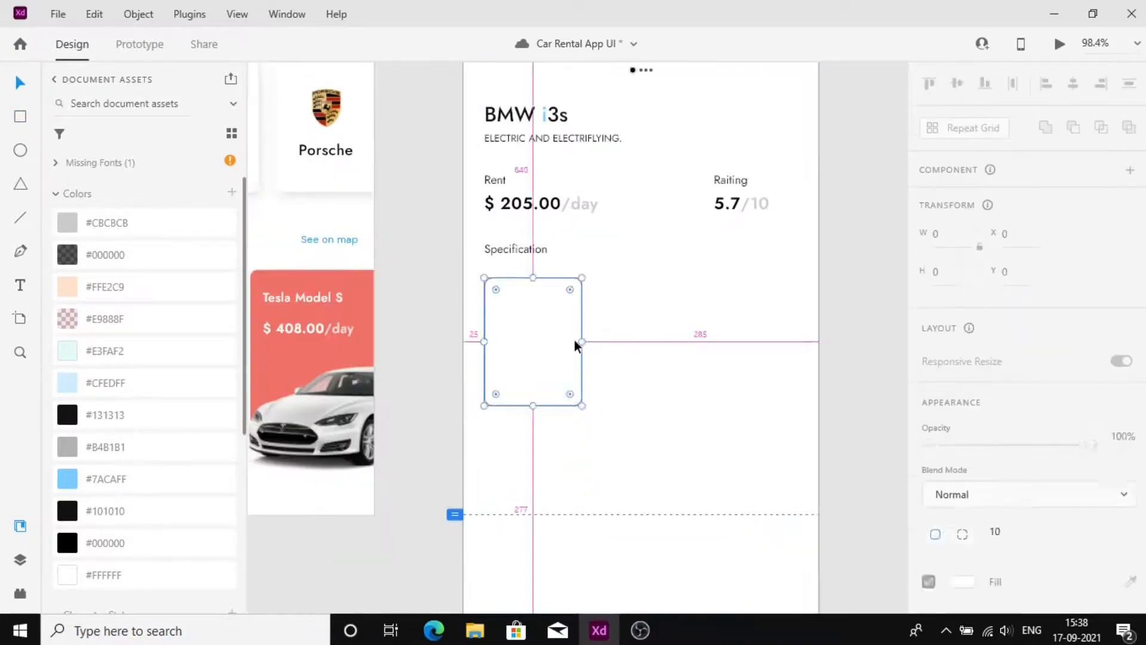
# Step: Duplicate the card beside the original at X 163, Y 640, and repeat for two more equally spaced copies
pyautogui.moveTo(542, 345); pyautogui.dragTo(662, 349)
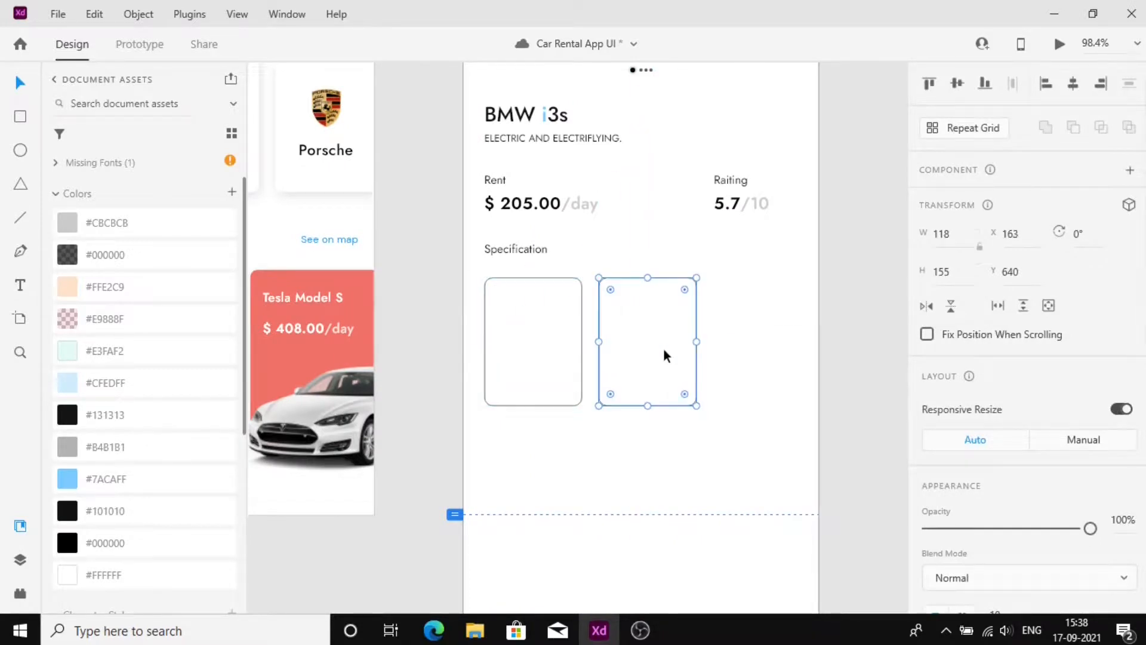
pyautogui.hotkey('ctrl', 'd')
pyautogui.hotkey('ctrl', 'd')
pyautogui.click(843, 358)
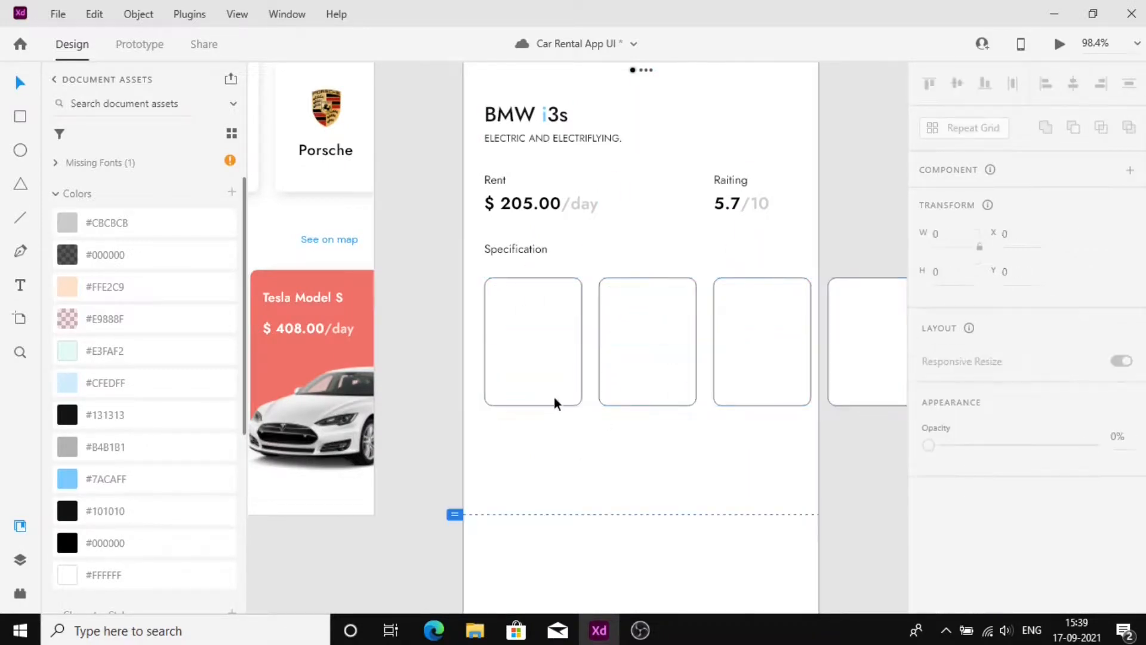
# Step: Fill the first card with #FFE2C9 and remove its border
pyautogui.click(554, 396)
pyautogui.click(143, 292)
pyautogui.scroll(-2, 657, 347)
pyautogui.scroll(-5, 945, 343)
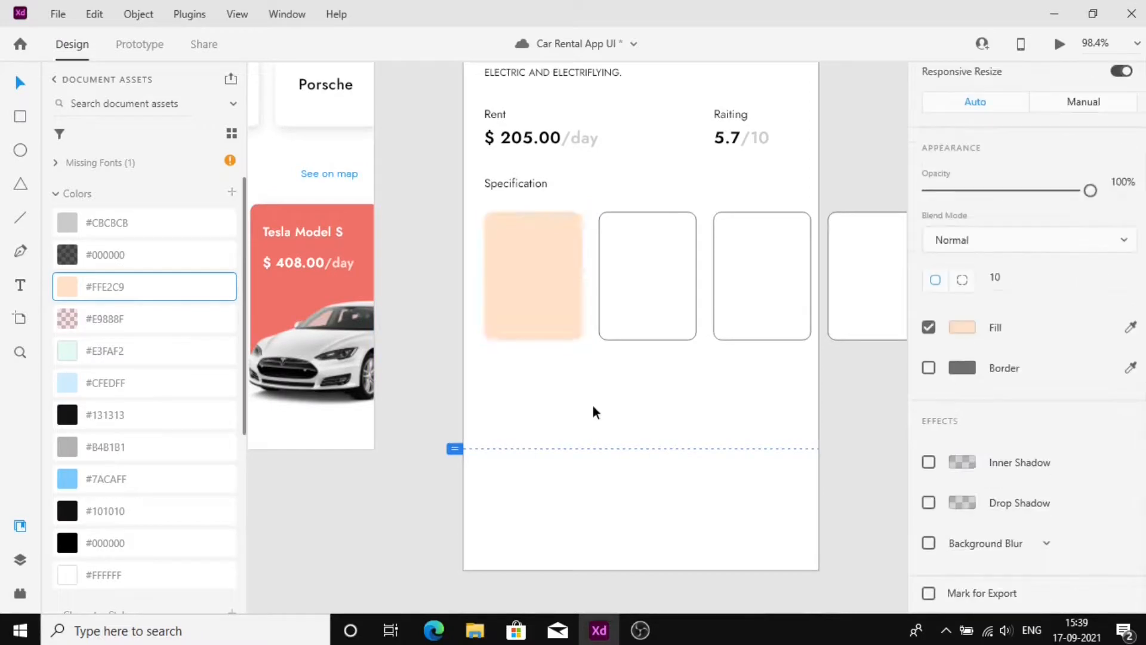
pyautogui.scroll(2, 597, 406)
# Step: Fill the second card with #CFEDFF and the third card with #E3FAF2
pyautogui.click(629, 384)
pyautogui.click(144, 351)
pyautogui.click(750, 366)
pyautogui.click(153, 358)
pyautogui.click(648, 358)
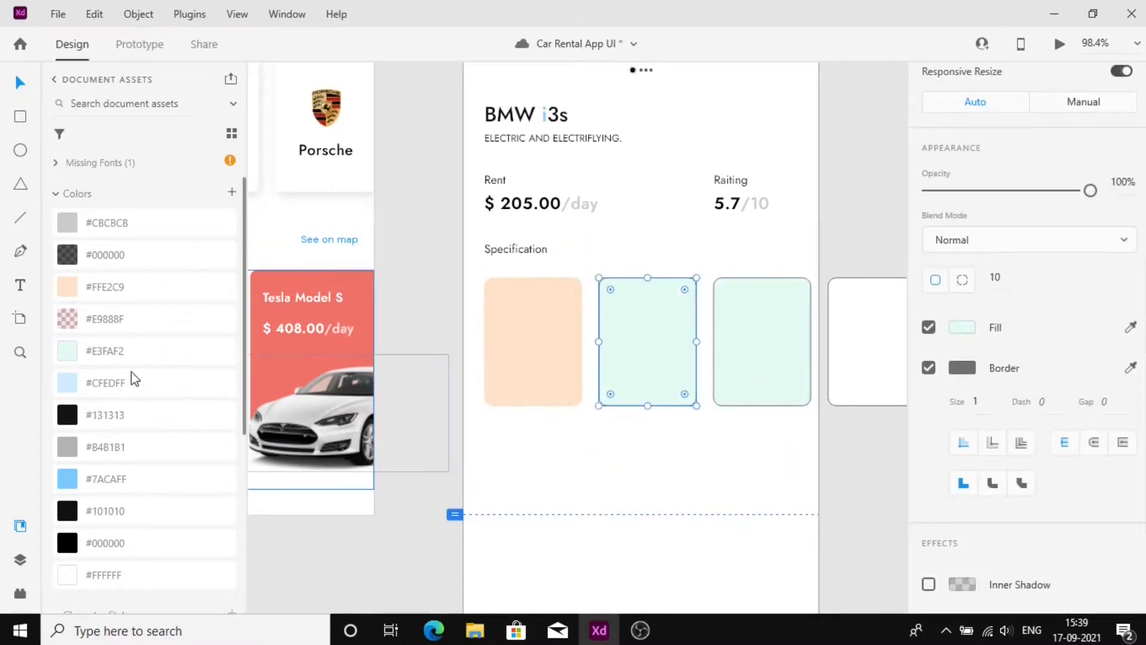
pyautogui.click(130, 379)
# Step: Fill the fourth card with #E9888F and remove the borders of the last three cards
pyautogui.click(850, 352)
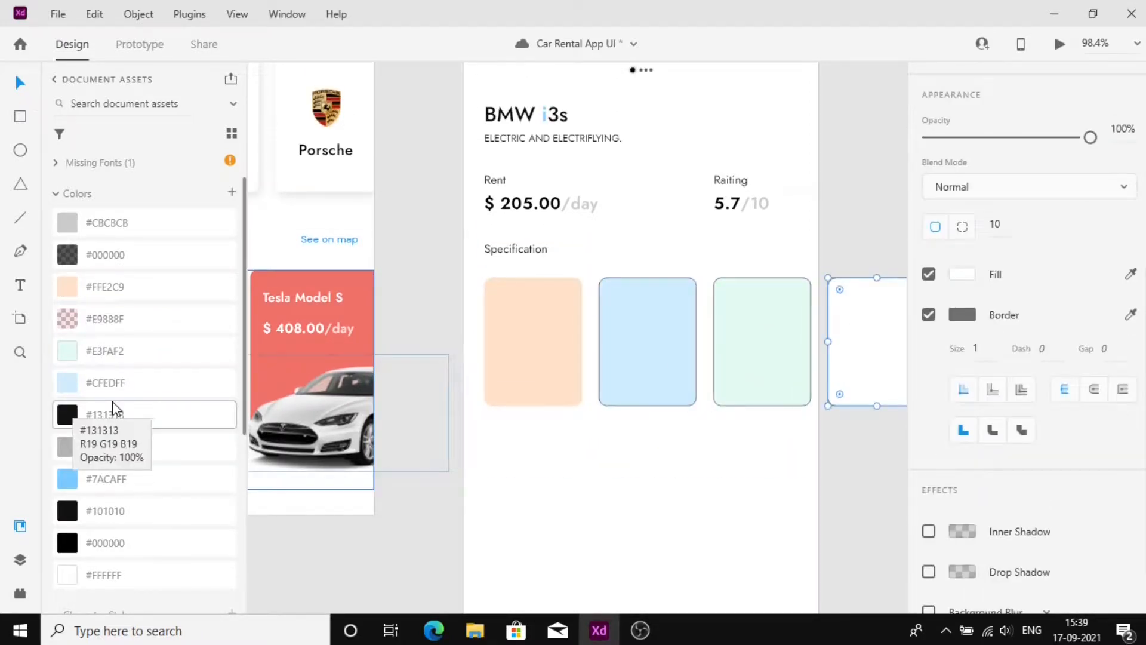
pyautogui.click(159, 317)
pyautogui.click(637, 461)
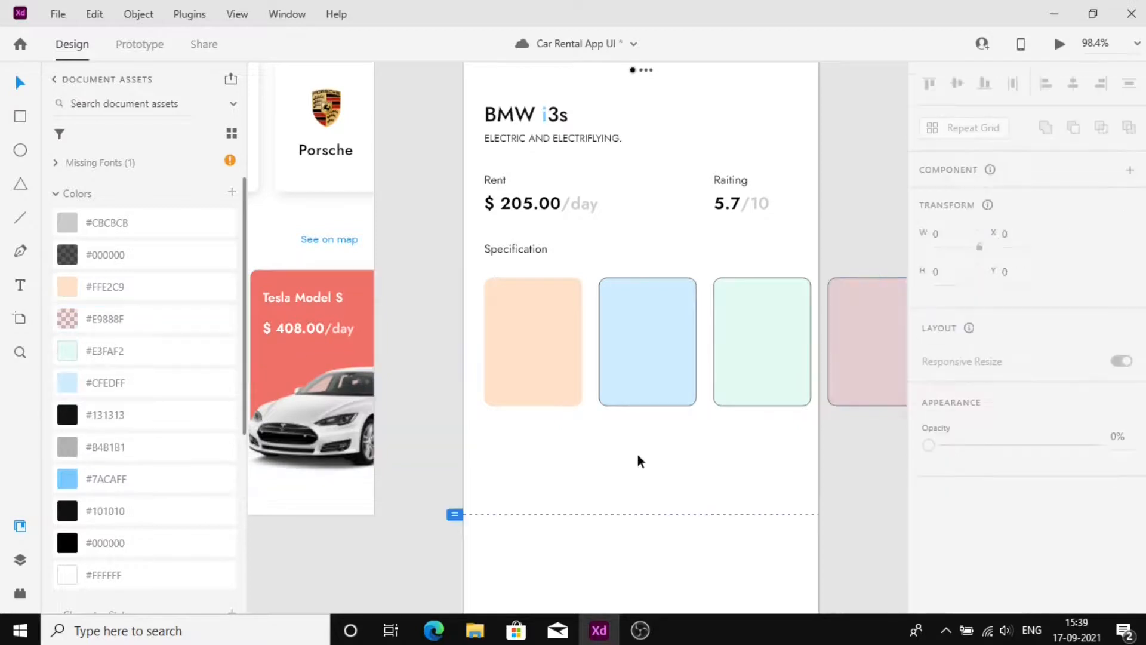
pyautogui.click(865, 346)
pyautogui.hotkey('ctrl', 'a')
pyautogui.scroll(-5, 1113, 358)
pyautogui.click(927, 245)
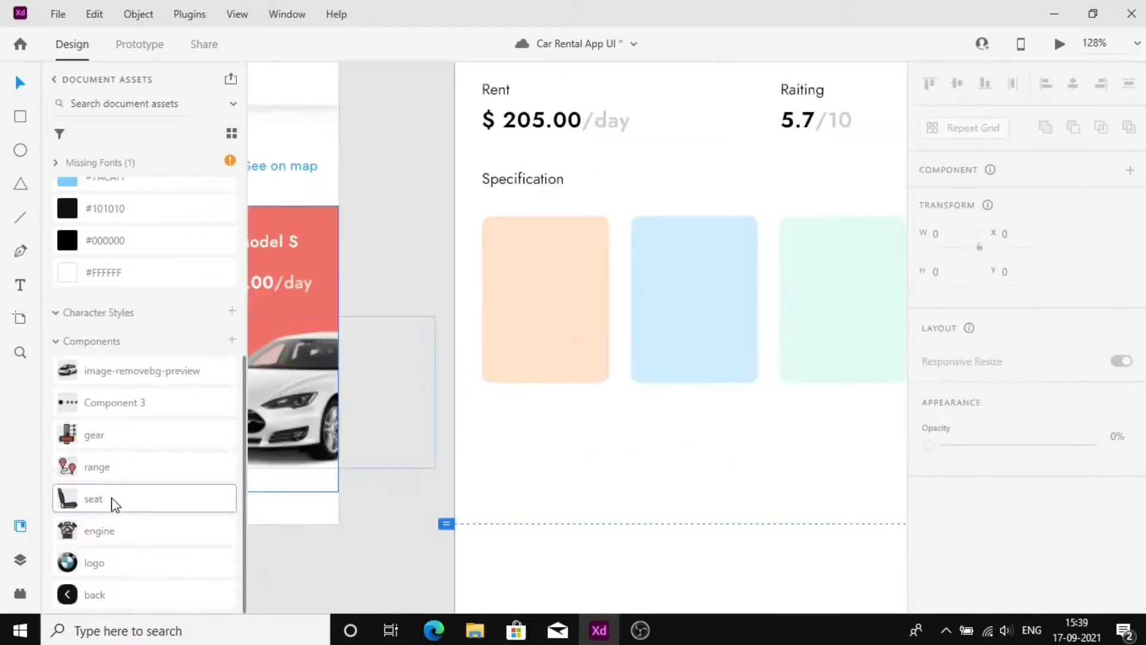
# Step: Place the engine, seat, range and gear components on the first, second, third and fourth cards respectively
pyautogui.moveTo(101, 531); pyautogui.dragTo(570, 290)
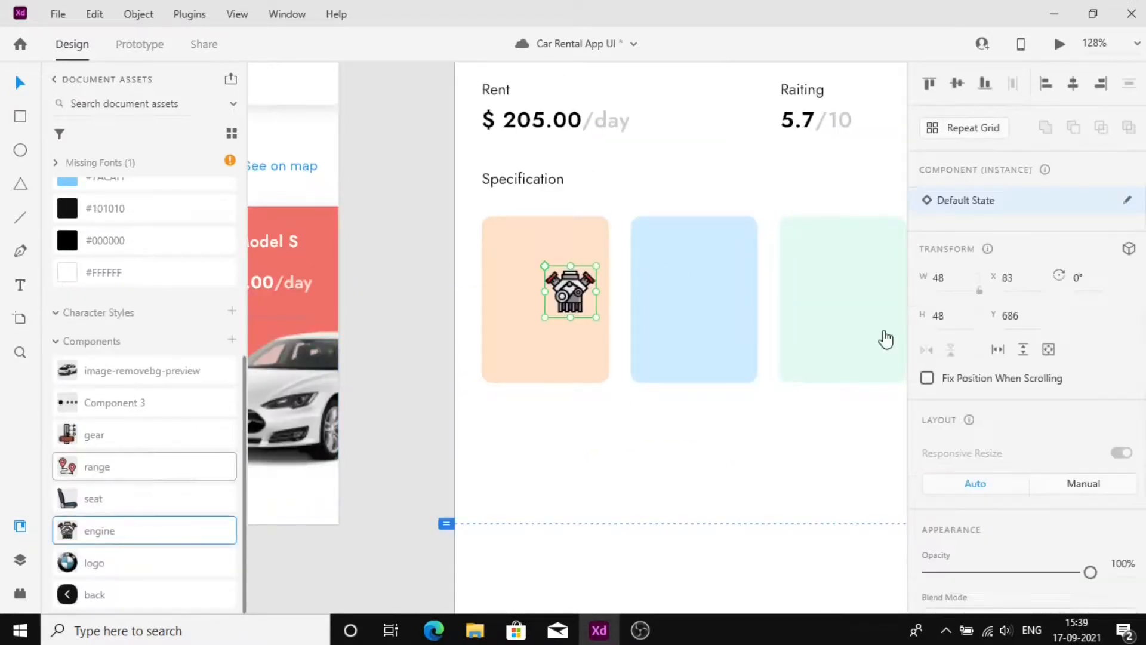
pyautogui.moveTo(97, 467); pyautogui.dragTo(732, 287)
pyautogui.moveTo(221, 430); pyautogui.dragTo(885, 185)
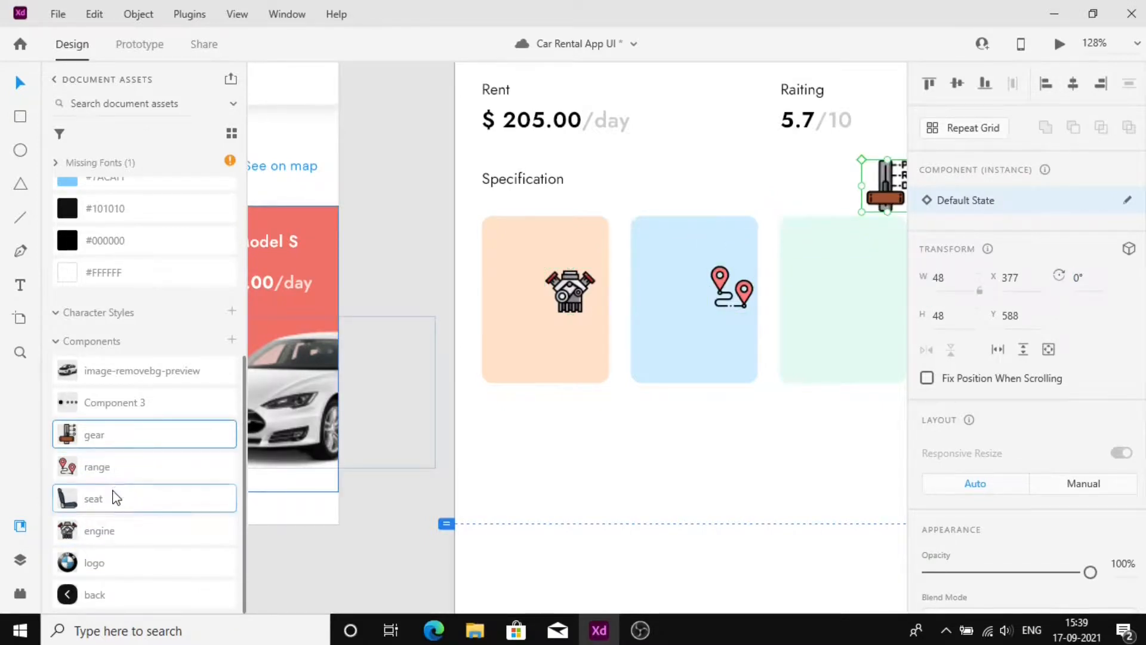
pyautogui.moveTo(113, 497); pyautogui.dragTo(844, 308)
pyautogui.hscroll(3, 844, 308)
pyautogui.moveTo(726, 191); pyautogui.dragTo(821, 285)
pyautogui.hscroll(-2, 460, 391)
pyautogui.click(460, 391)
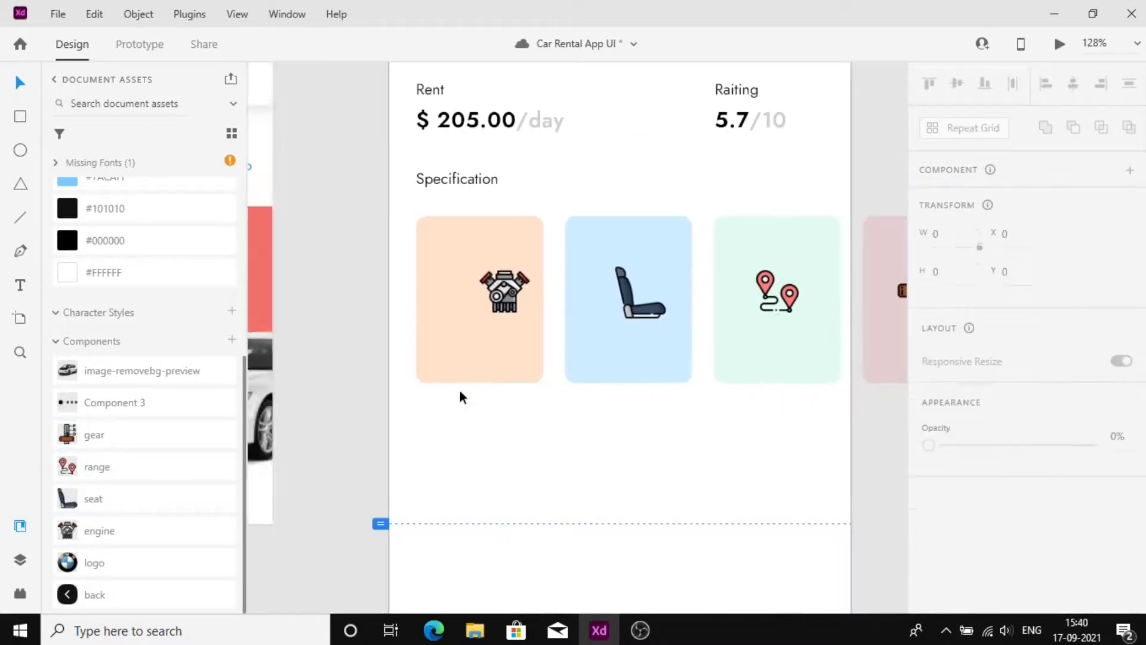
# Step: Move the engine icon up to Y 674 and centre it horizontally in the first card
pyautogui.moveTo(512, 294); pyautogui.dragTo(479, 283)
pyautogui.keyDown('shift'); pyautogui.click(515, 264); pyautogui.keyUp('shift')
pyautogui.click(1073, 84)
# Step: Duplicate the Specification label into the first card below the engine icon and change its text to "181 hp"
pyautogui.moveTo(457, 185); pyautogui.dragTo(480, 330)
pyautogui.doubleClick(504, 328)
pyautogui.write('181 hp')
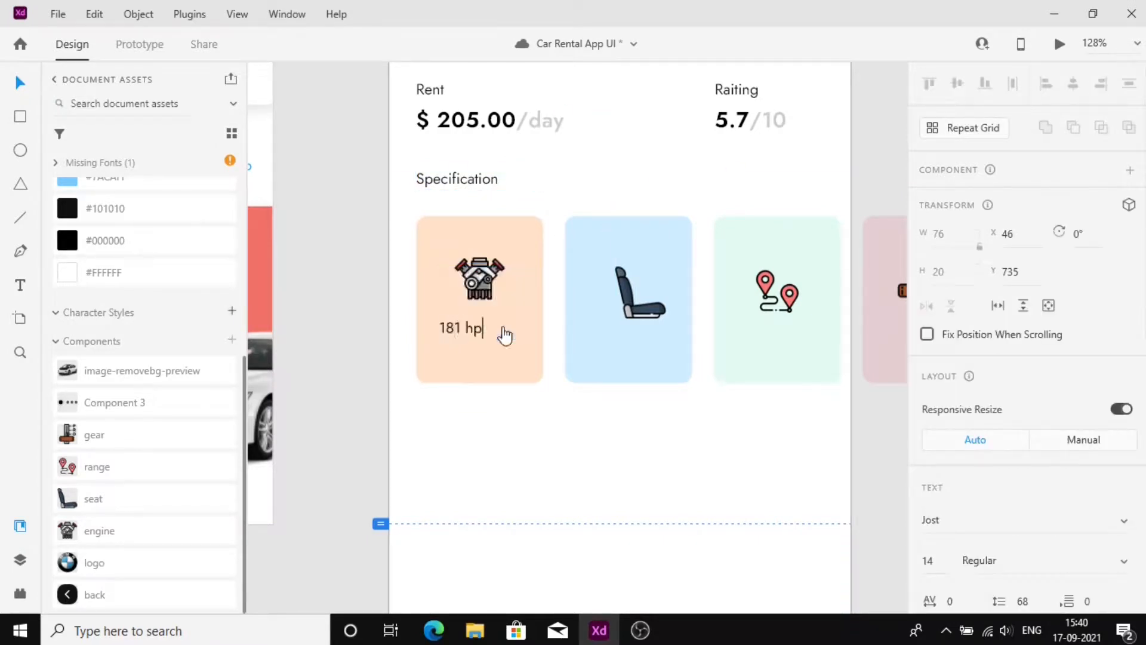
pyautogui.press('Escape')
# Step: Try the "181 hp" text at size 16 in Medium weight
pyautogui.click(938, 571)
pyautogui.write('16')
pyautogui.press('Return')
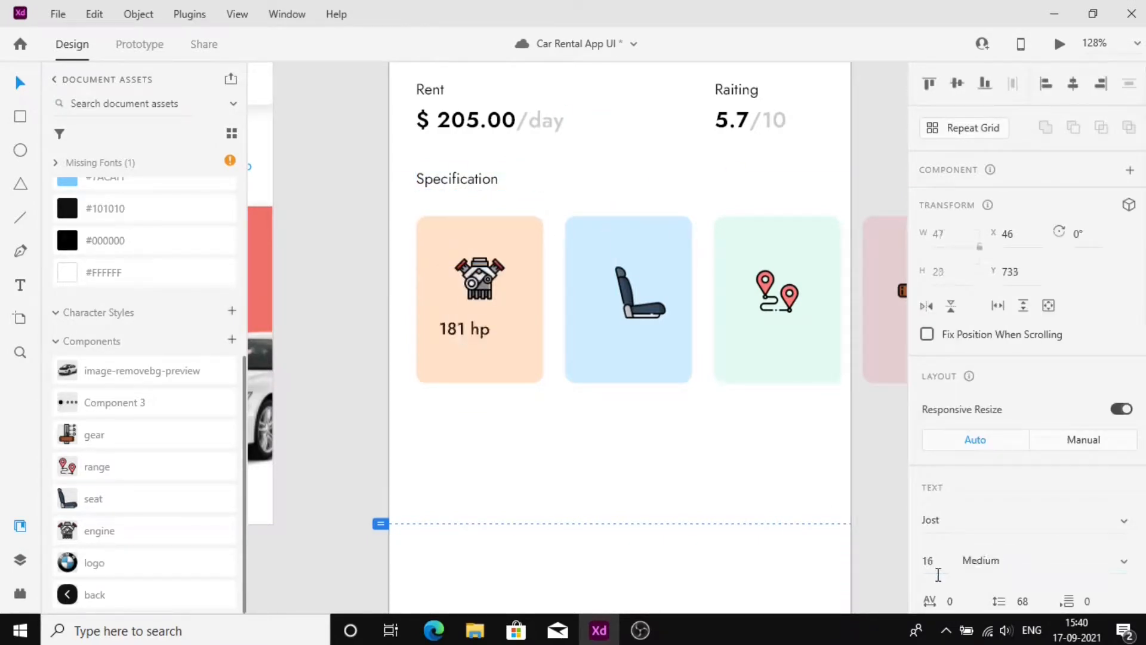
# Step: Move the "181 hp" text further below the engine icon, set it to Medium weight and centre it horizontally in the card
pyautogui.click(695, 451)
pyautogui.scroll(3, 458, 356)
pyautogui.moveTo(464, 316); pyautogui.dragTo(493, 338)
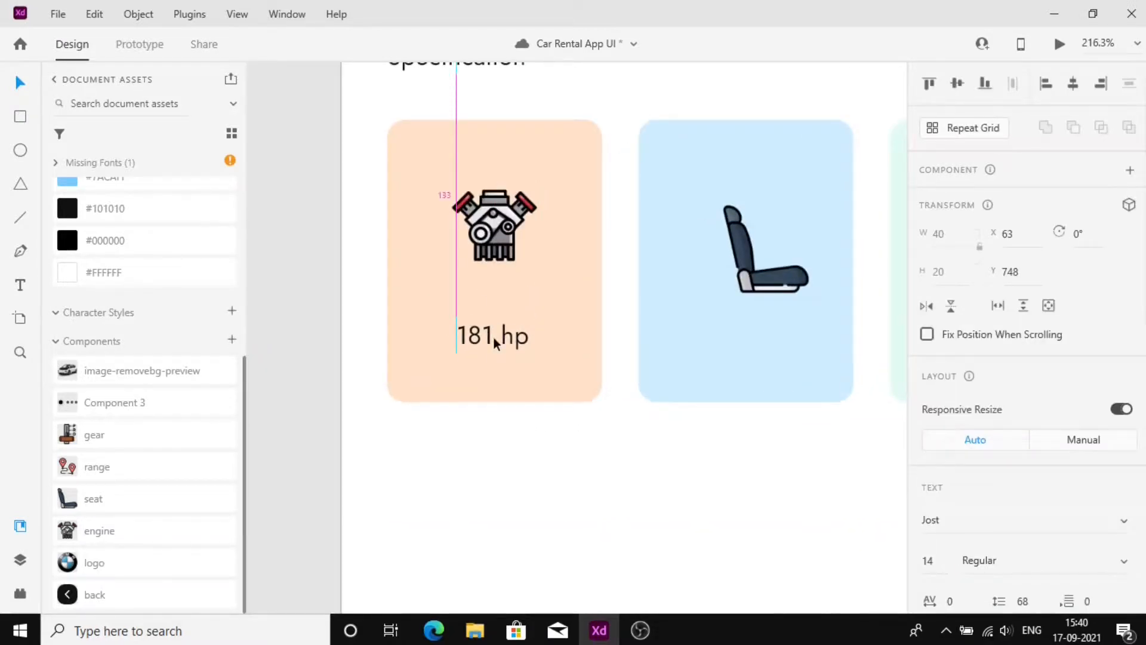
pyautogui.moveTo(963, 560); pyautogui.dragTo(979, 556)
pyautogui.press('Return')
pyautogui.keyDown('shift'); pyautogui.click(588, 246); pyautogui.keyUp('shift')
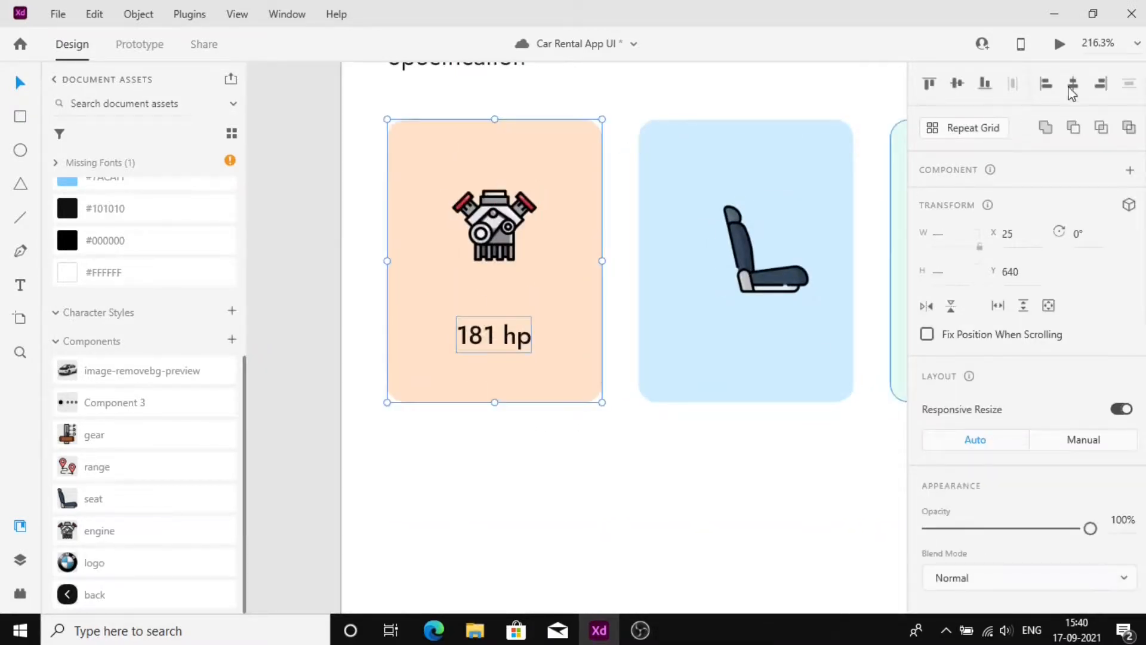
pyautogui.click(1073, 84)
# Step: Nudge the "181 hp" text up to Y 742, 20 below the engine icon
pyautogui.click(472, 442)
pyautogui.click(487, 337)
pyautogui.press('Up')
pyautogui.press('Up')
pyautogui.press('Up')
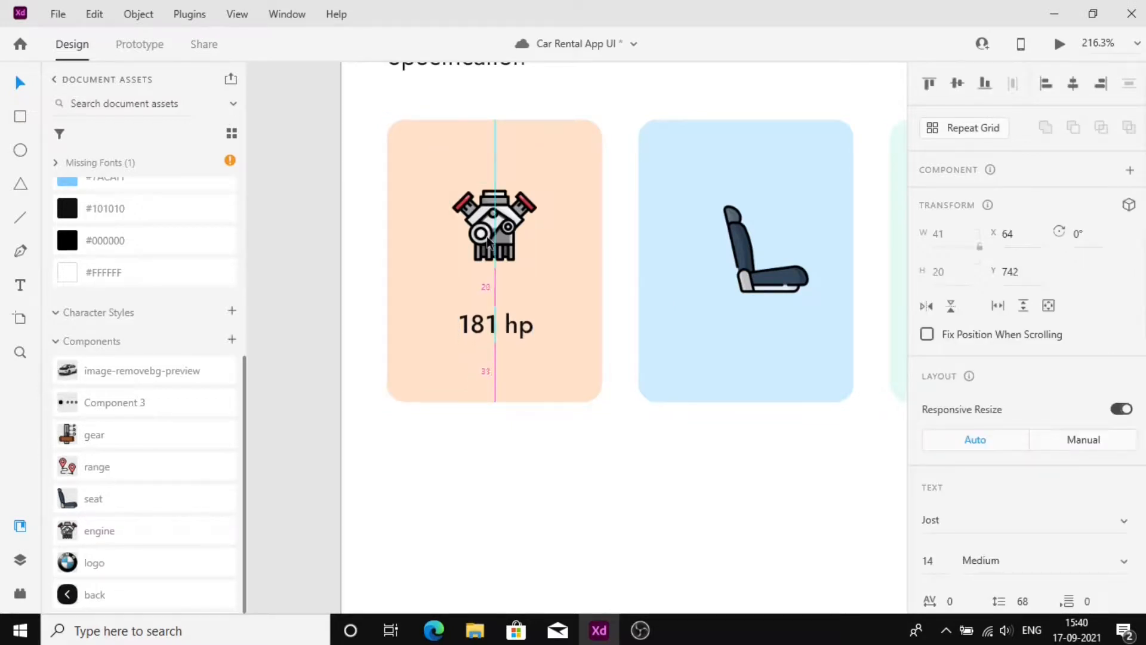
pyautogui.keyDown('shift'); pyautogui.click(488, 242); pyautogui.keyUp('shift')
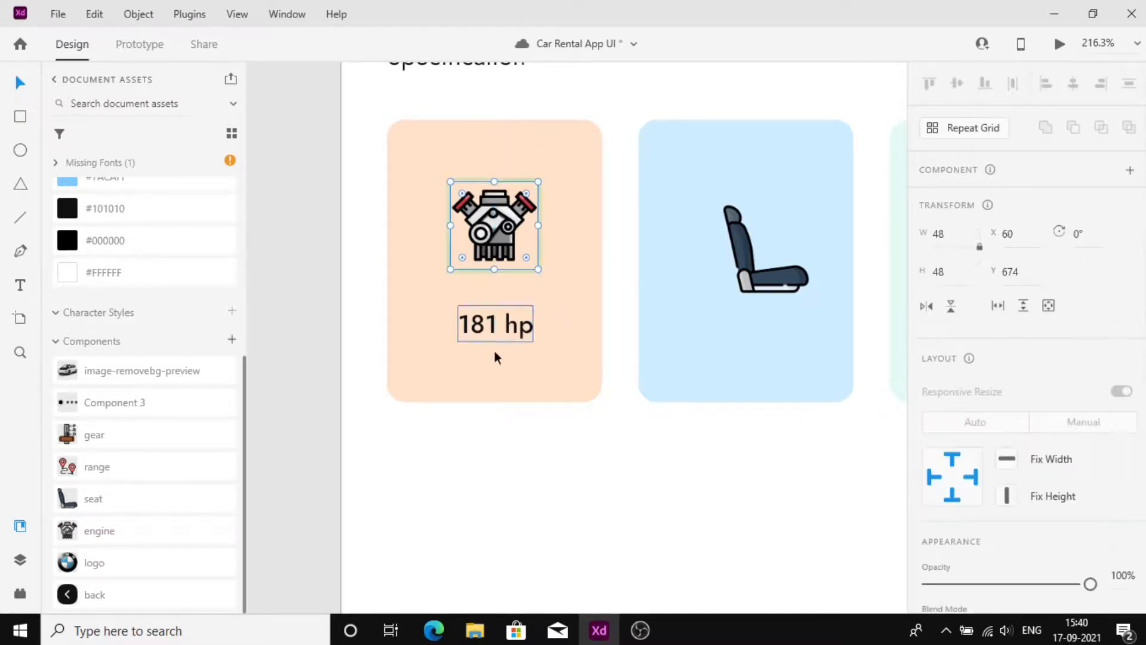
pyautogui.click(617, 391)
# Step: Duplicate the "181 hp" text onto the second card at X 209, Y 742, and change the copy to "4 Seat"
pyautogui.keyDown('alt'); pyautogui.moveTo(496, 327); pyautogui.dragTo(760, 328); pyautogui.keyUp('alt')
pyautogui.doubleClick(759, 328)
pyautogui.write('4 seat')
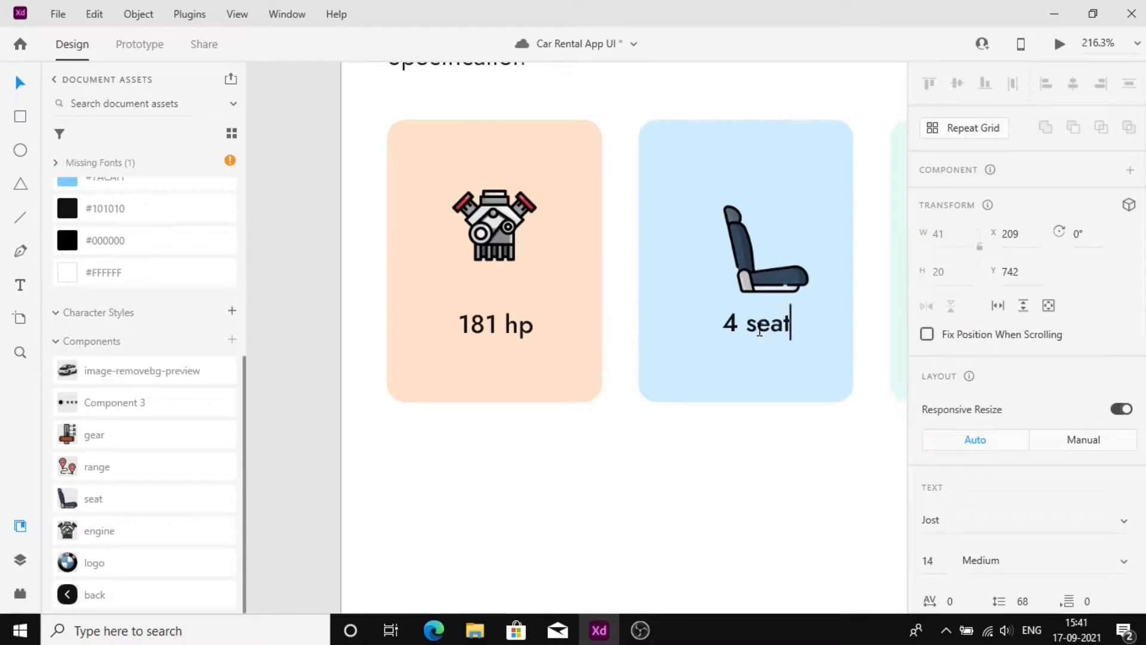
pyautogui.press('Escape')
pyautogui.press('Escape')
pyautogui.scroll(-2, 806, 454)
pyautogui.doubleClick(766, 356)
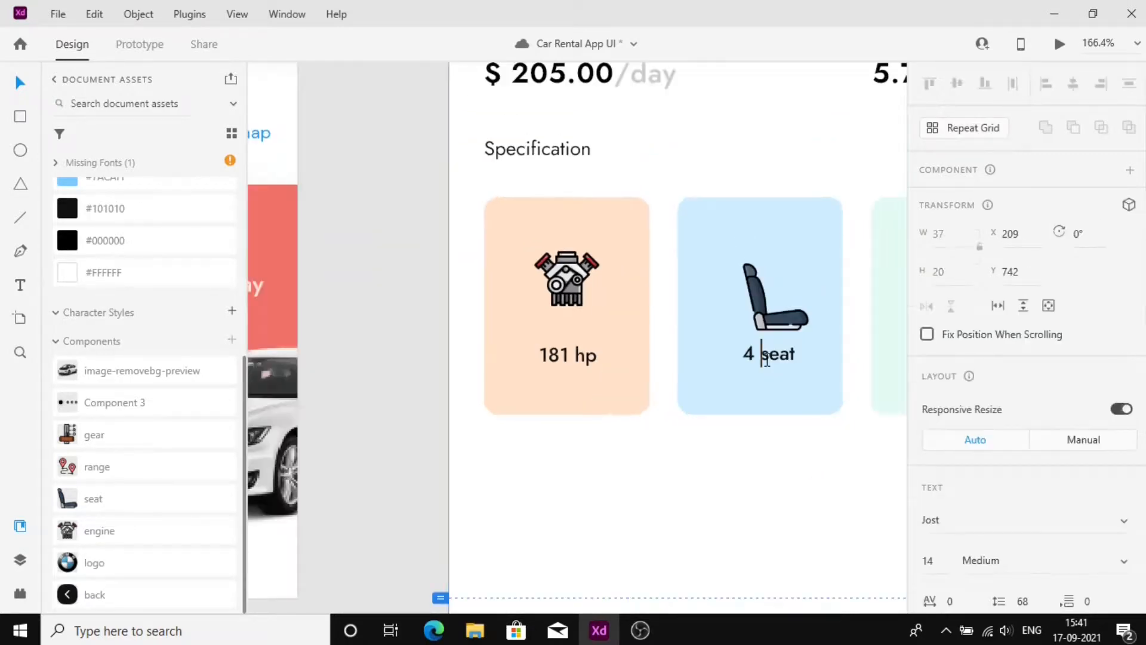
pyautogui.press('BackSpace')
pyautogui.write('S')
pyautogui.click(794, 514)
pyautogui.click(793, 514)
# Step: Label the third and fourth cards "153 Miles" and "Automatic", and make all four cards with their contents a horizontal scroll group
pyautogui.hscroll(2, 793, 514)
pyautogui.moveTo(684, 355)
pyautogui.mouseDown()
pyautogui.moveTo(778, 382)
pyautogui.moveTo(685, 355)
pyautogui.mouseUp()
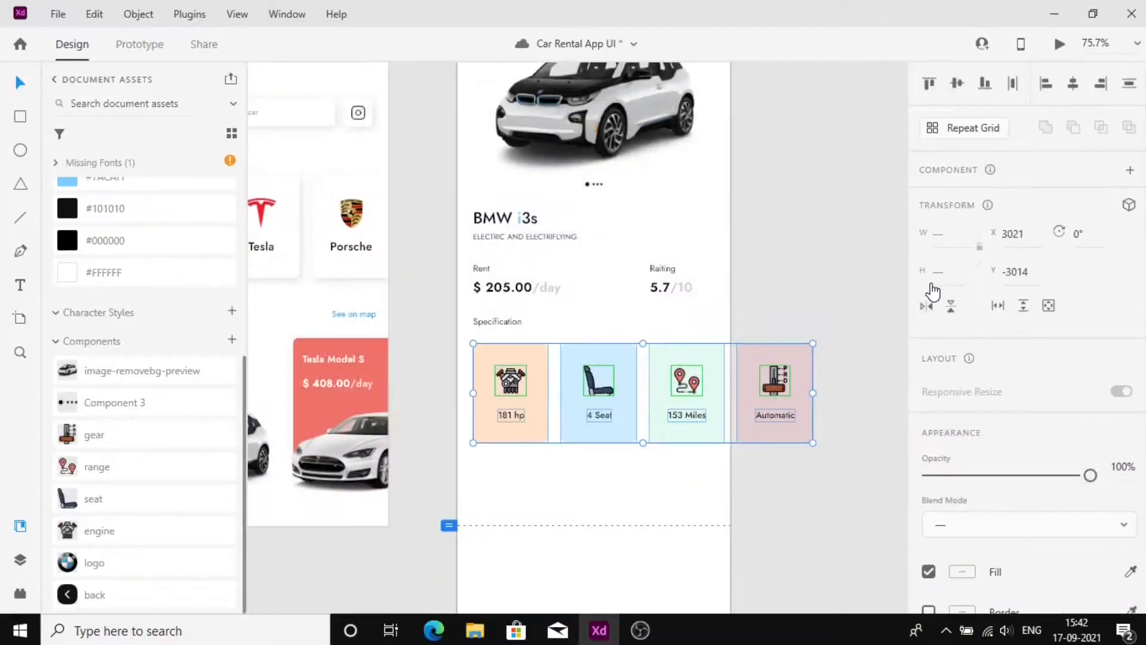
pyautogui.click(998, 305)
pyautogui.hscroll(2, 822, 407)
pyautogui.click(823, 408)
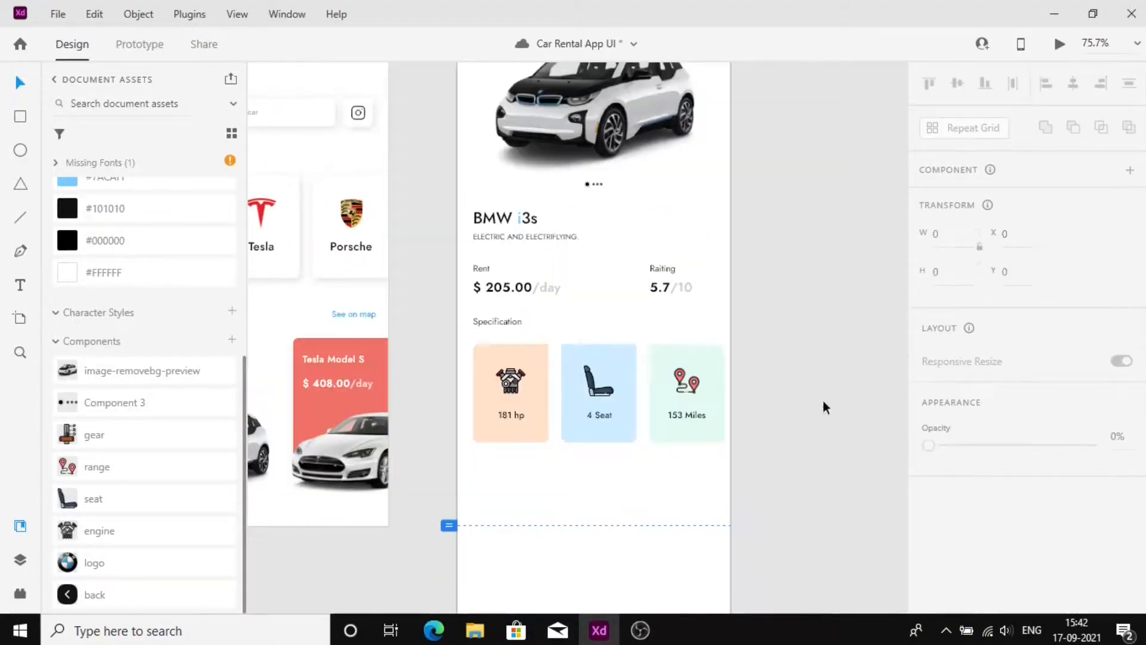
# Step: Duplicate the Specification label below the cards at X 25, Y 826, and change the copy to "Description"
pyautogui.scroll(3, 504, 528)
pyautogui.moveTo(495, 259); pyautogui.dragTo(481, 456)
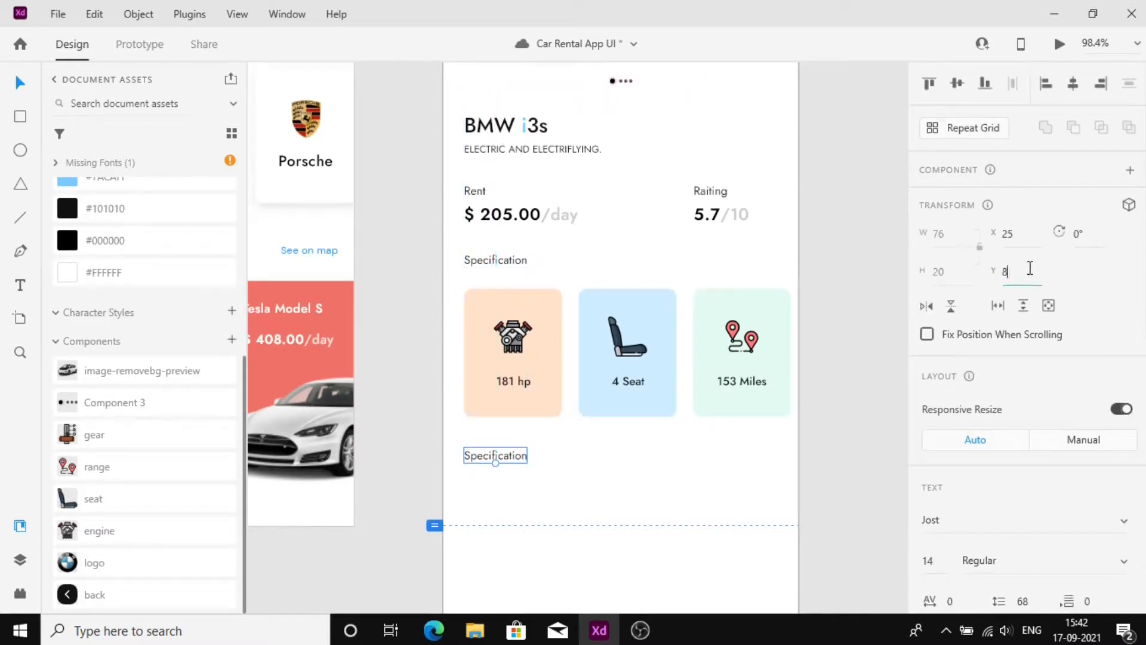
pyautogui.doubleClick(521, 453)
pyautogui.write('Descrip')
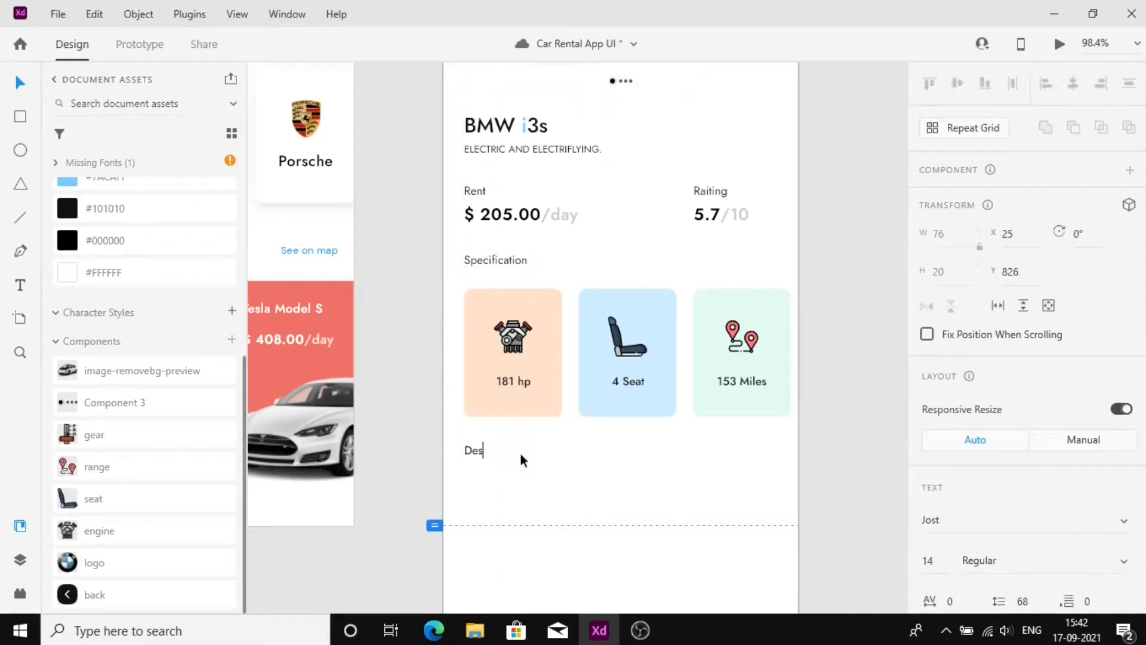
pyautogui.write('tion')
# Step: Draw a 125 by 52 button rectangle below the description paragraph at X 223, Y 1006, with corner radius 10
pyautogui.scroll(-2, 537, 507)
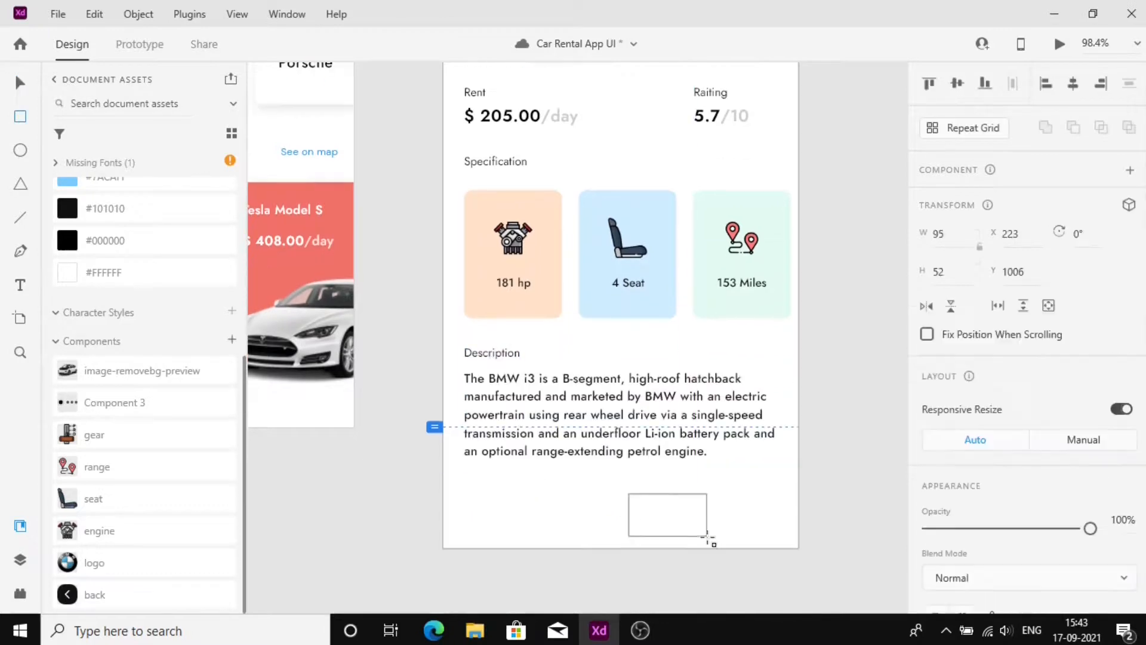
pyautogui.moveTo(709, 537); pyautogui.dragTo(728, 537)
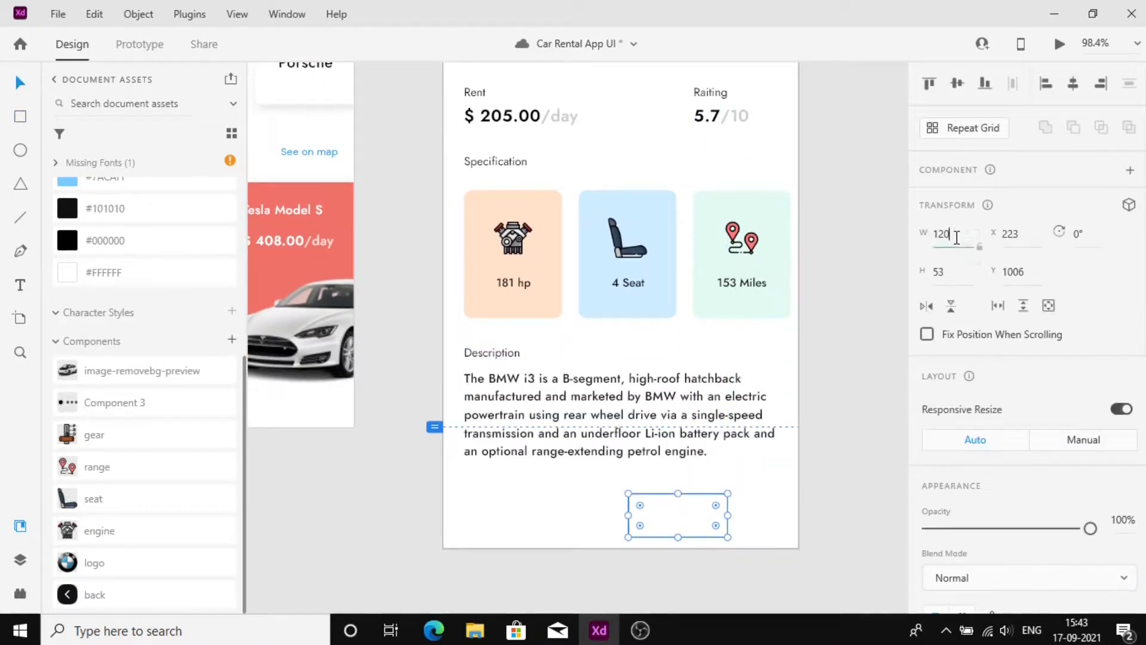
pyautogui.press('BackSpace')
pyautogui.write('5')
pyautogui.press('Return')
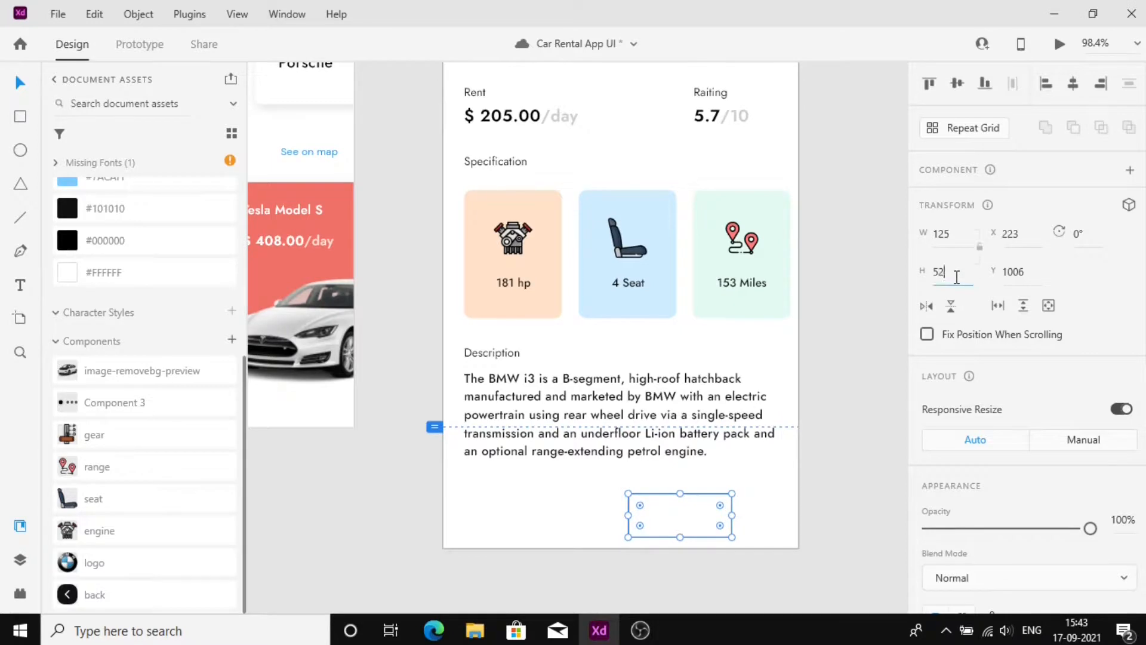
pyautogui.scroll(-5, 979, 278)
pyautogui.click(994, 285)
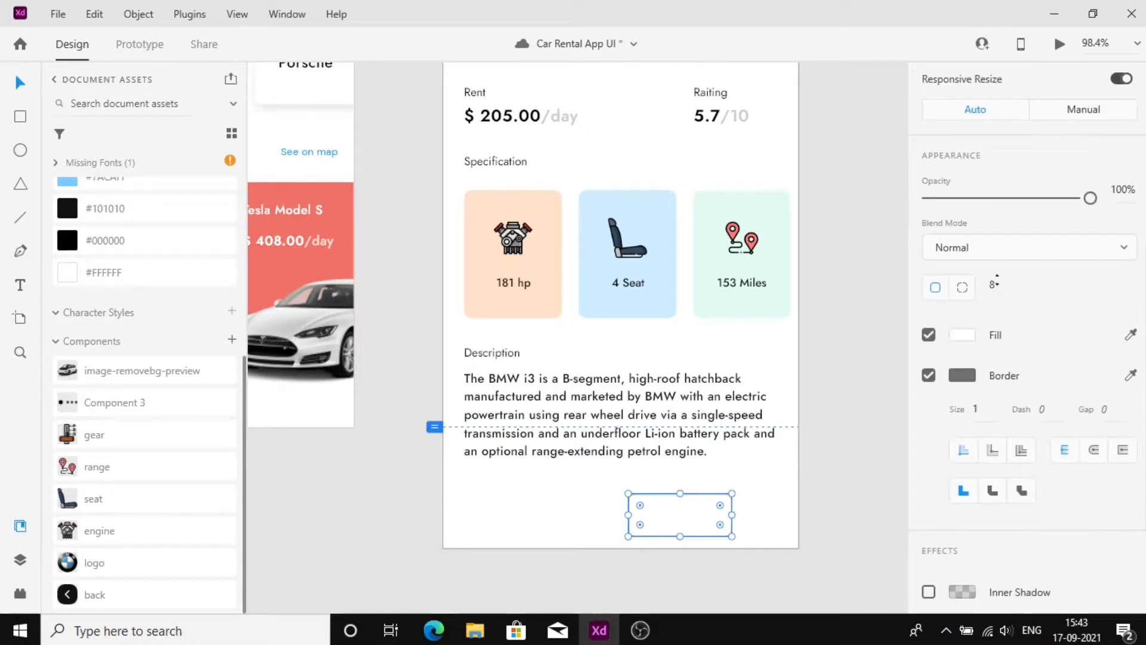
pyautogui.write('10')
pyautogui.press('Return')
# Step: Fill the button rectangle with #7ACAFF and remove its border
pyautogui.scroll(-3, 991, 282)
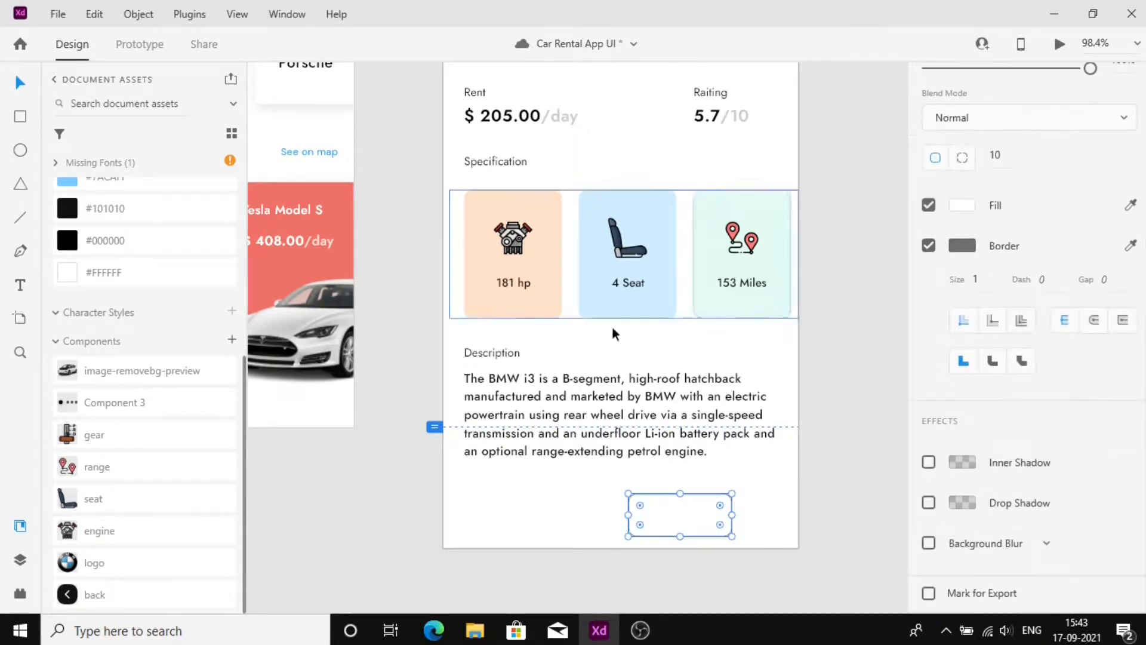
pyautogui.hscroll(-5, 597, 322)
pyautogui.click(125, 185)
pyautogui.hscroll(2, 573, 239)
pyautogui.click(929, 245)
# Step: Add a drop shadow to the blue button with X 2, Y 4 and blur 12
pyautogui.click(929, 502)
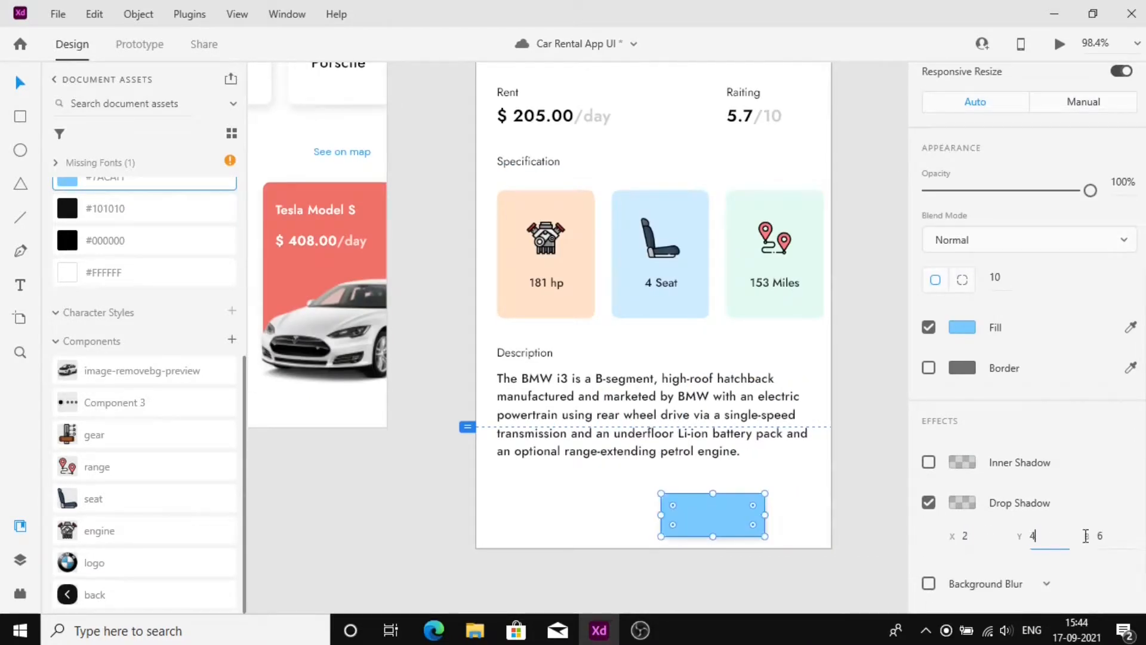
pyautogui.press('Return')
pyautogui.click(962, 502)
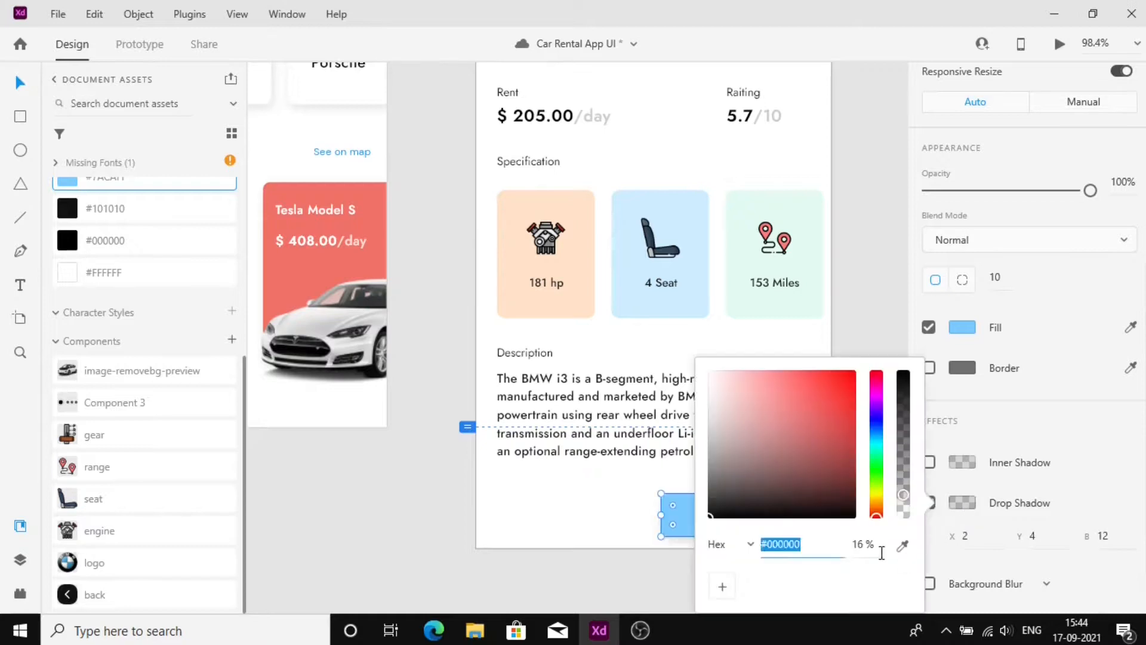
pyautogui.click(611, 506)
# Step: Move the blue button up over the description paragraph, to X 278 and about Y 850
pyautogui.moveTo(705, 515); pyautogui.dragTo(766, 381)
pyautogui.press('Left')
pyautogui.press('Left')
pyautogui.press('Left')
pyautogui.press('Left')
pyautogui.press('Left')
pyautogui.press('Left')
pyautogui.press('Left')
pyautogui.press('Left')
pyautogui.press('Left')
pyautogui.press('Left')
pyautogui.press('Left')
pyautogui.press('Left')
pyautogui.press('Left')
pyautogui.press('Left')
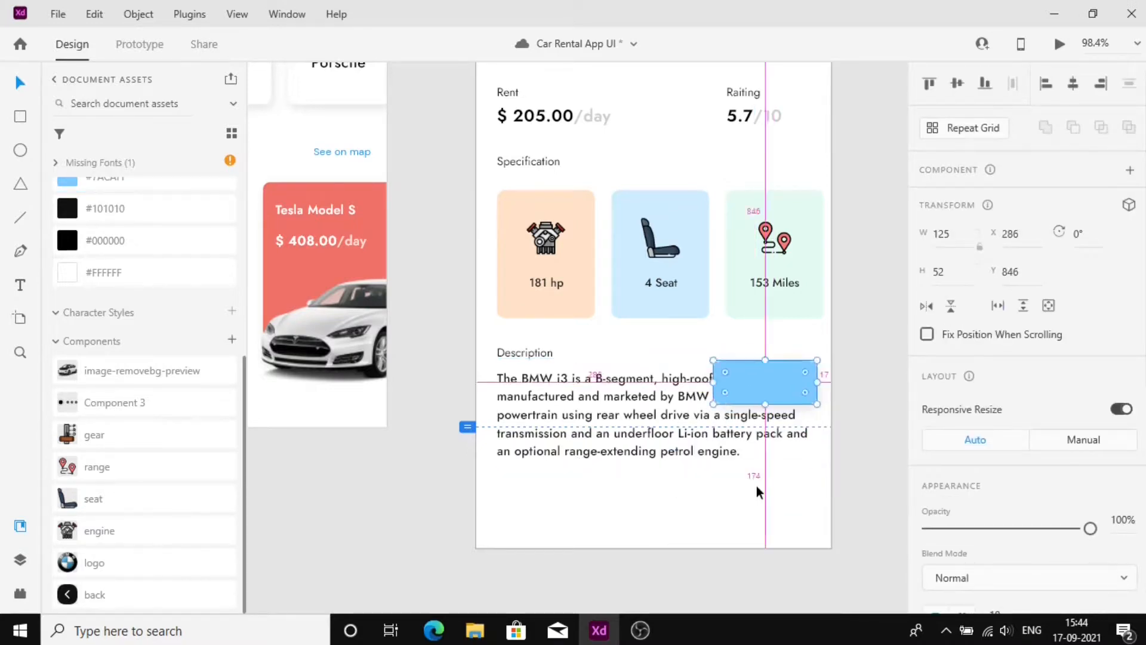
pyautogui.press('Left')
pyautogui.press('Left')
pyautogui.press('Left')
pyautogui.press('Left')
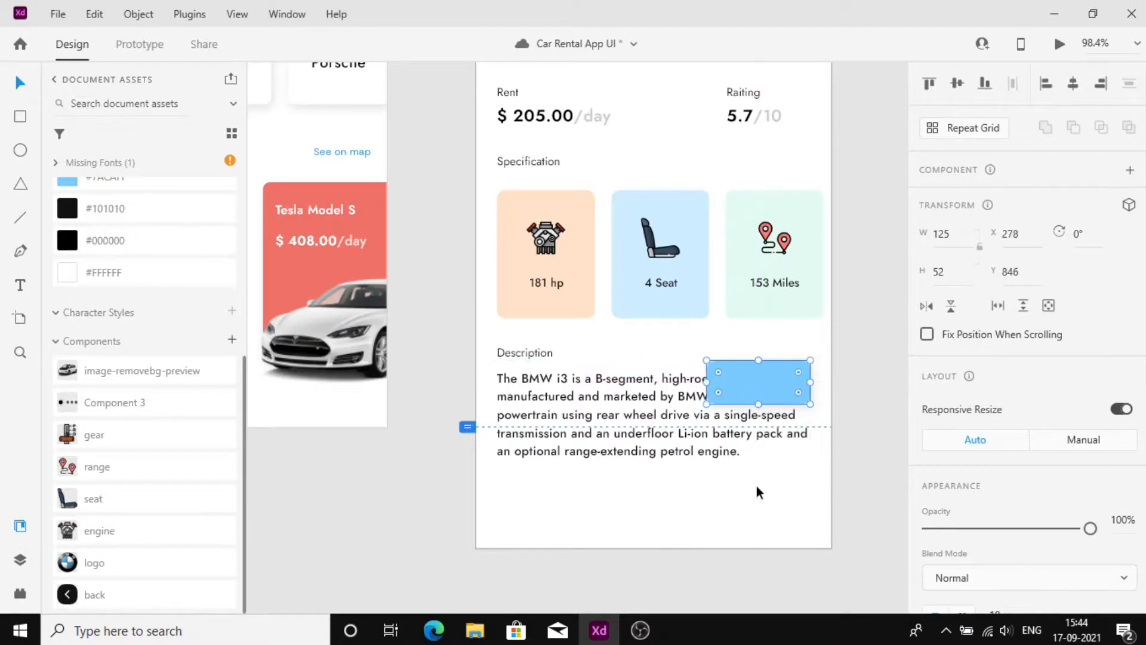
pyautogui.press('Down')
pyautogui.press('Down')
pyautogui.press('Down')
pyautogui.press('Down')
pyautogui.press('Down')
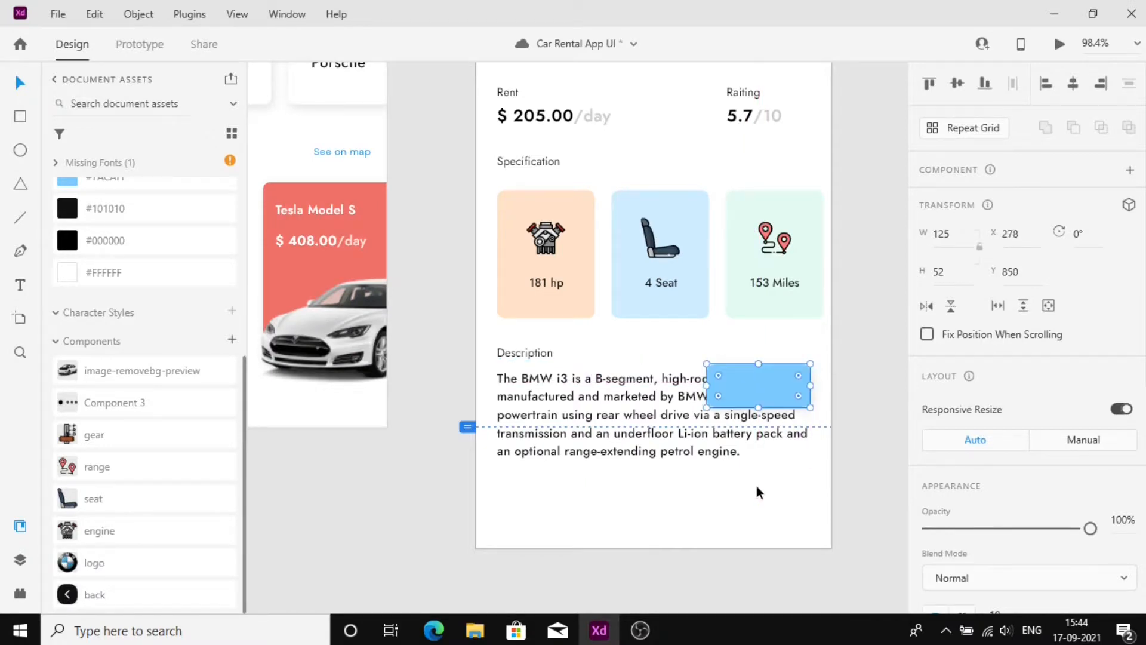
pyautogui.press('Up')
pyautogui.click(757, 486)
# Step: Duplicate the rent price text onto the blue button and change the copy to "Book now"
pyautogui.keyDown('alt'); pyautogui.moveTo(545, 120); pyautogui.dragTo(754, 390); pyautogui.keyUp('alt')
pyautogui.rightClick(750, 419)
pyautogui.click(867, 439)
pyautogui.hotkey('ctrl', 'z')
pyautogui.moveTo(816, 423); pyautogui.dragTo(806, 390)
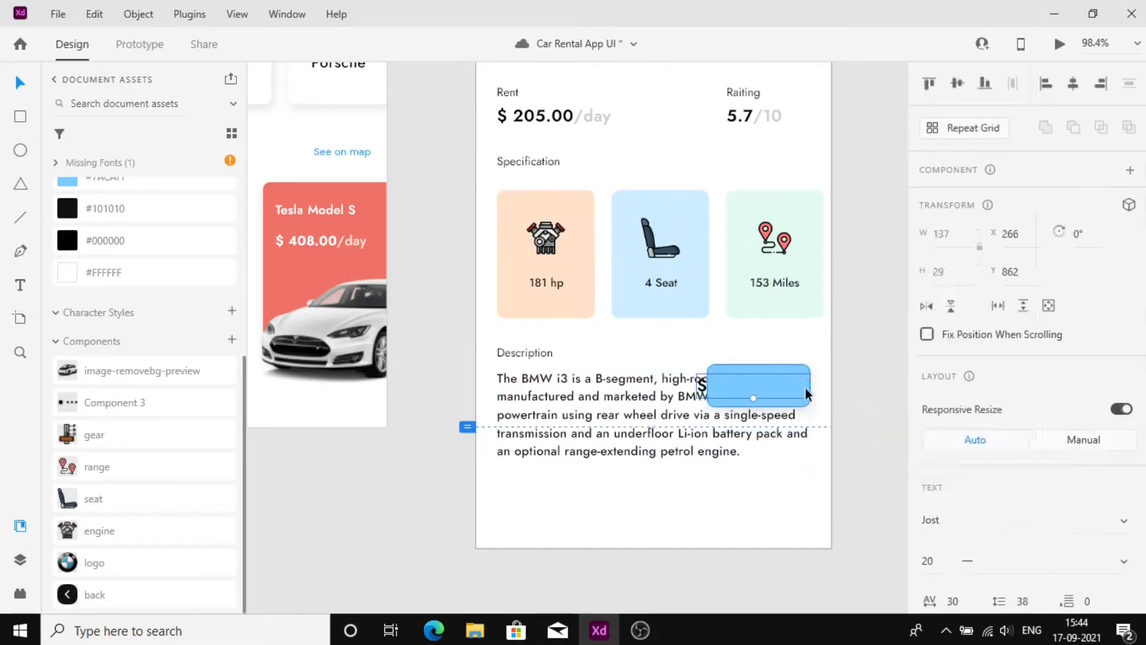
pyautogui.rightClick(806, 391)
pyautogui.click(863, 399)
pyautogui.click(864, 394)
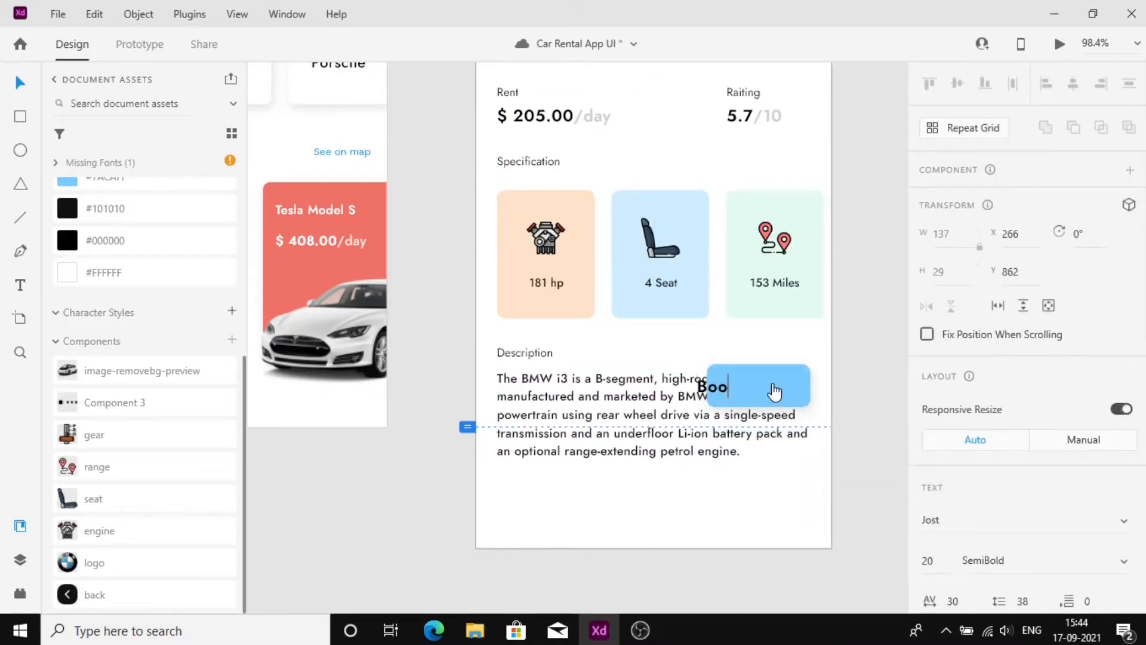
# Step: Colour the "Book now" label white in Medium weight and group it with the blue button
pyautogui.press('Escape')
pyautogui.press('i')
pyautogui.click(817, 515)
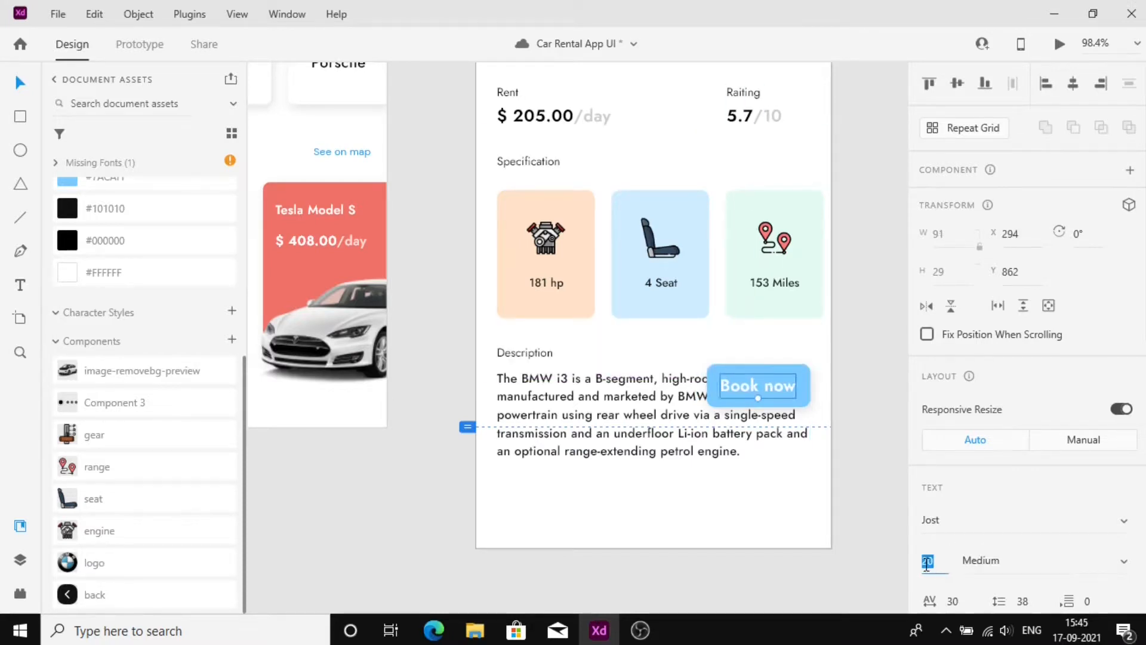
pyautogui.keyDown('shift'); pyautogui.click(790, 382); pyautogui.keyUp('shift')
pyautogui.hotkey('ctrl', 'g')
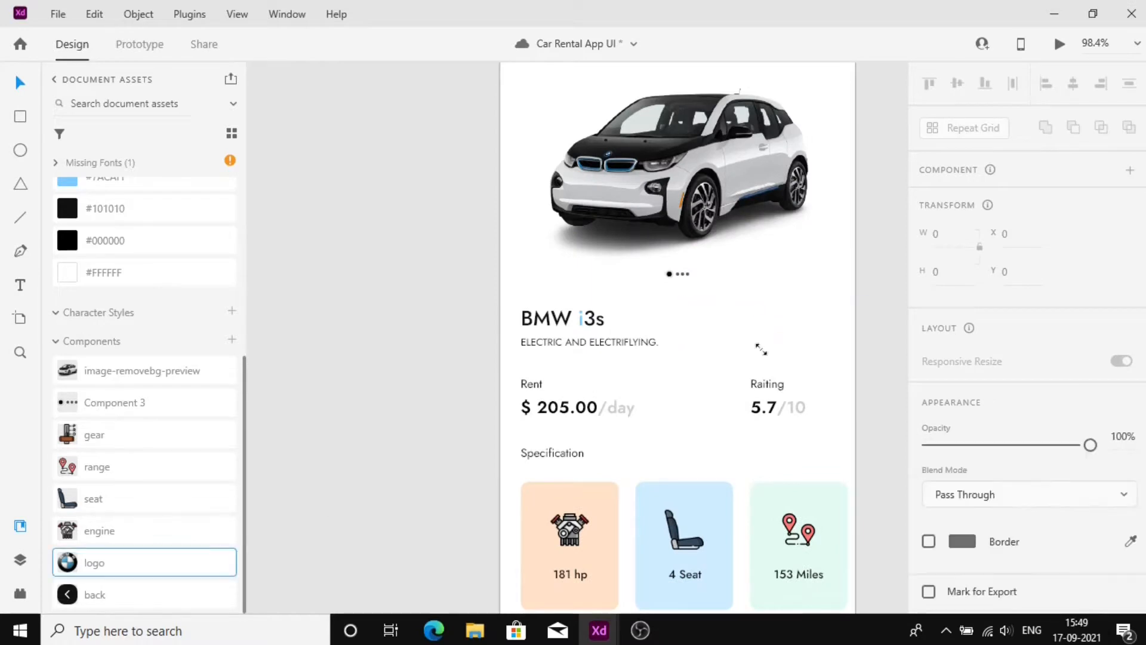
# Step: Place the BMW logo component at 30 by 30 across from the BMW i3s title, at X 373, Y 428
pyautogui.moveTo(762, 349); pyautogui.dragTo(837, 322)
pyautogui.click(795, 302)
pyautogui.press('alt')
pyautogui.press('Left')
pyautogui.click(806, 368)
pyautogui.scroll(-2, 806, 367)
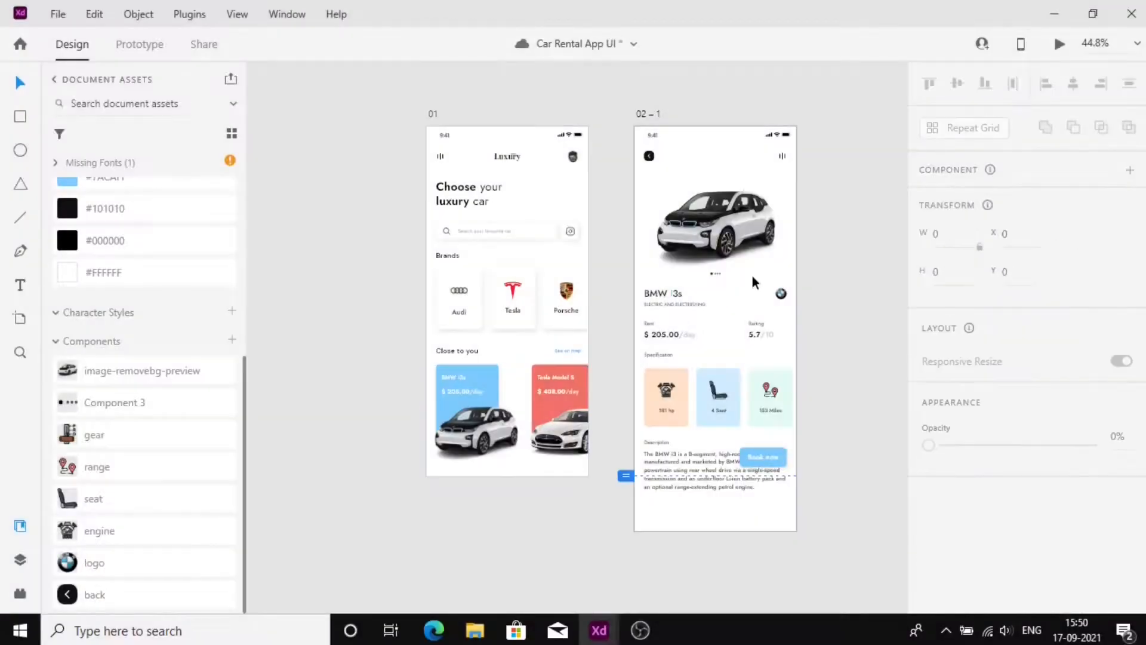
# Step: Copy the home screen's car cards and "Close to you" label to the detail screen, parking them off its right edge with the label at X 491
pyautogui.hotkey('ctrl', 'v')
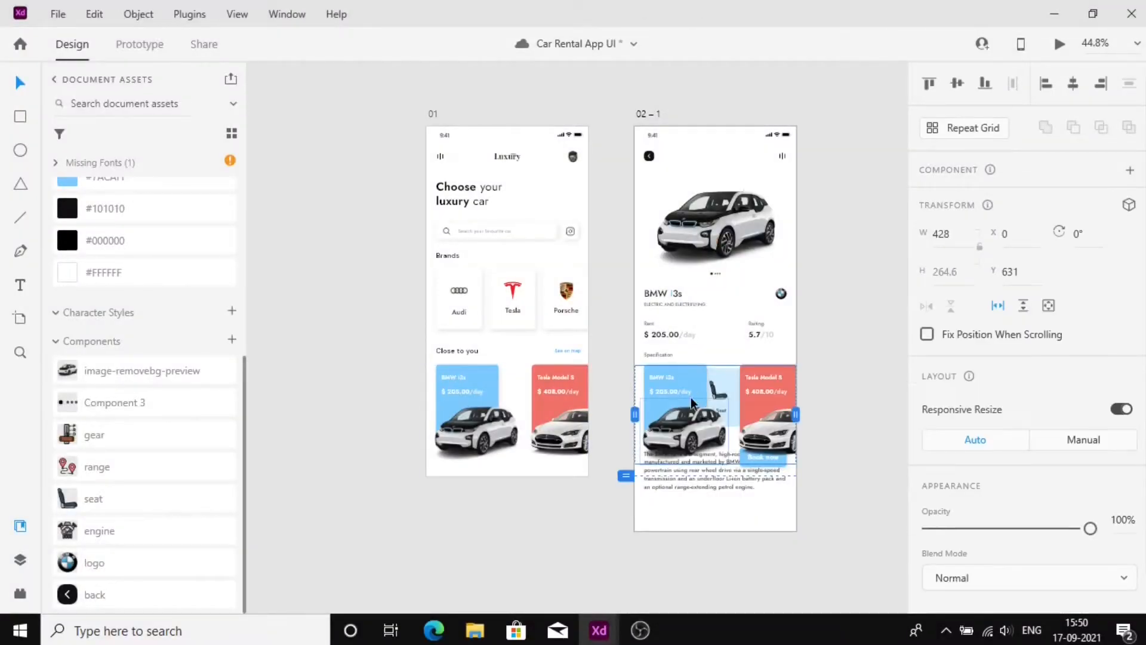
pyautogui.moveTo(690, 396); pyautogui.dragTo(865, 397)
pyautogui.press('Delete')
pyautogui.click(456, 353)
pyautogui.hotkey('ctrl', 'c')
pyautogui.click(714, 346)
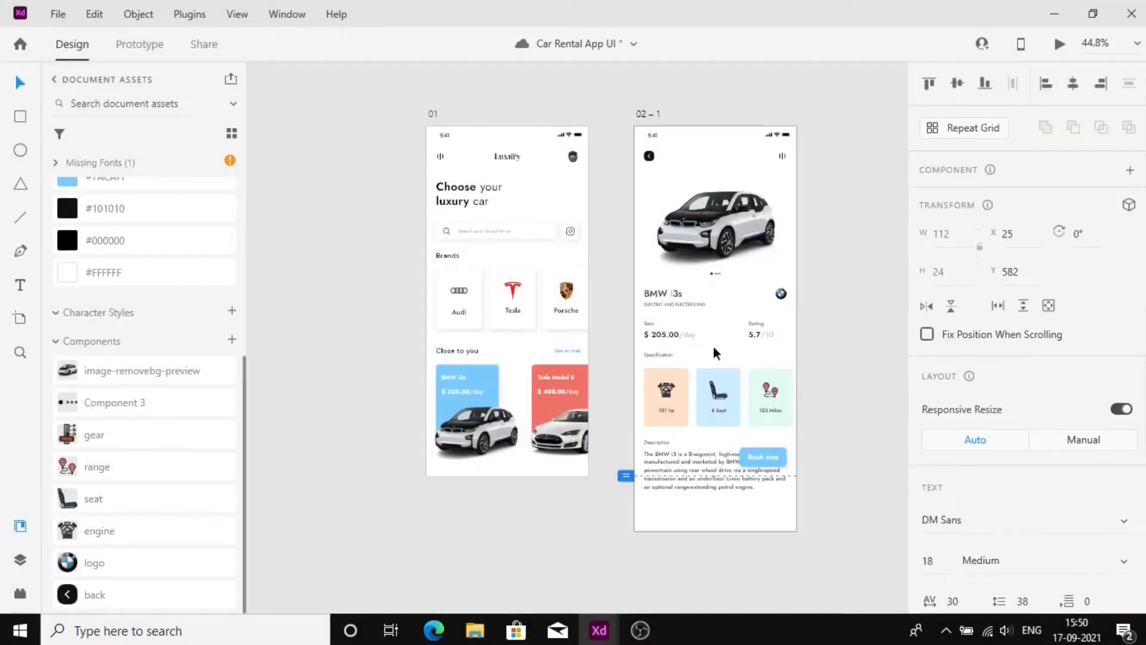
pyautogui.hotkey('ctrl', 'v')
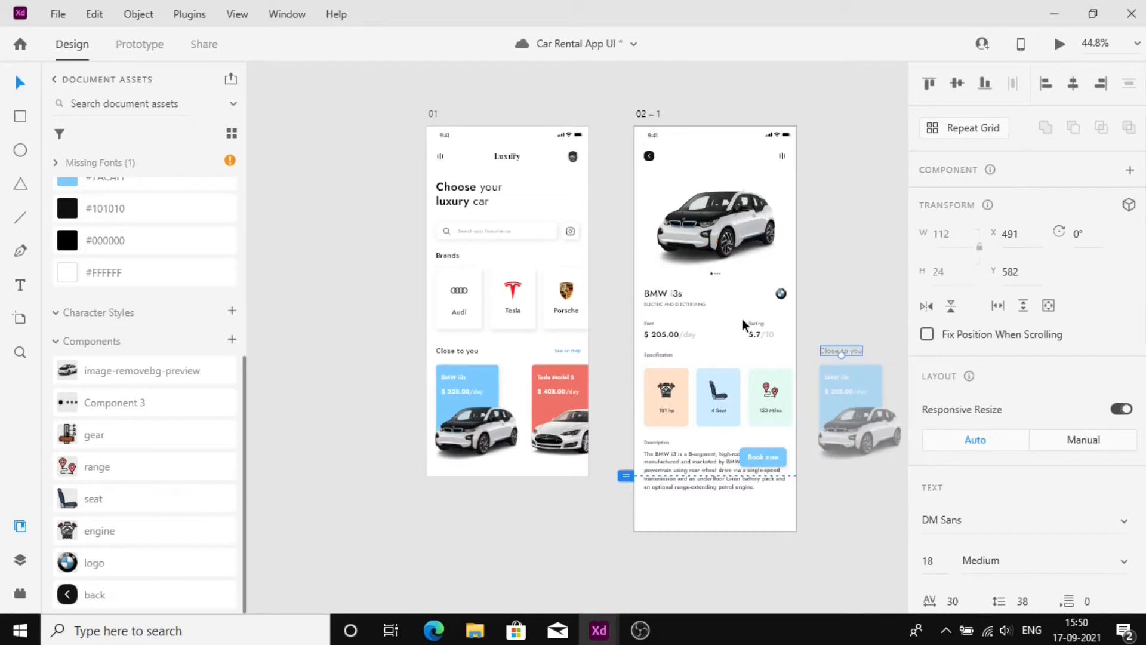
# Step: Move the detail artboard further right, then copy the Brands label and brand cards to it and park them off its left edge
pyautogui.click(450, 256)
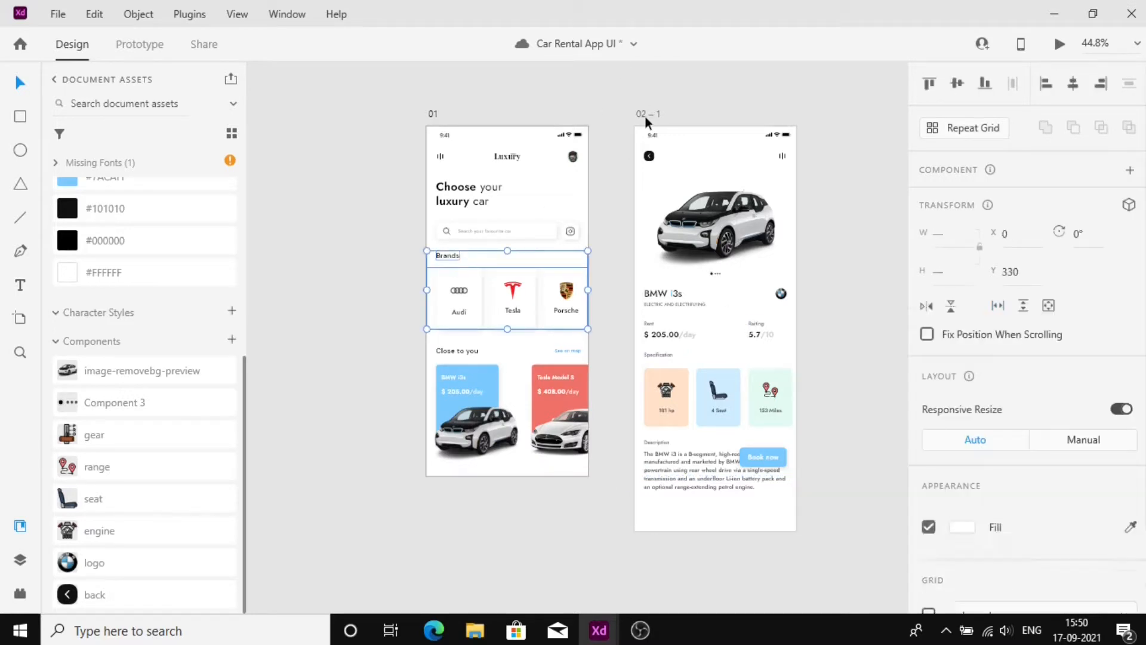
pyautogui.moveTo(644, 116); pyautogui.dragTo(772, 117)
pyautogui.click(449, 257)
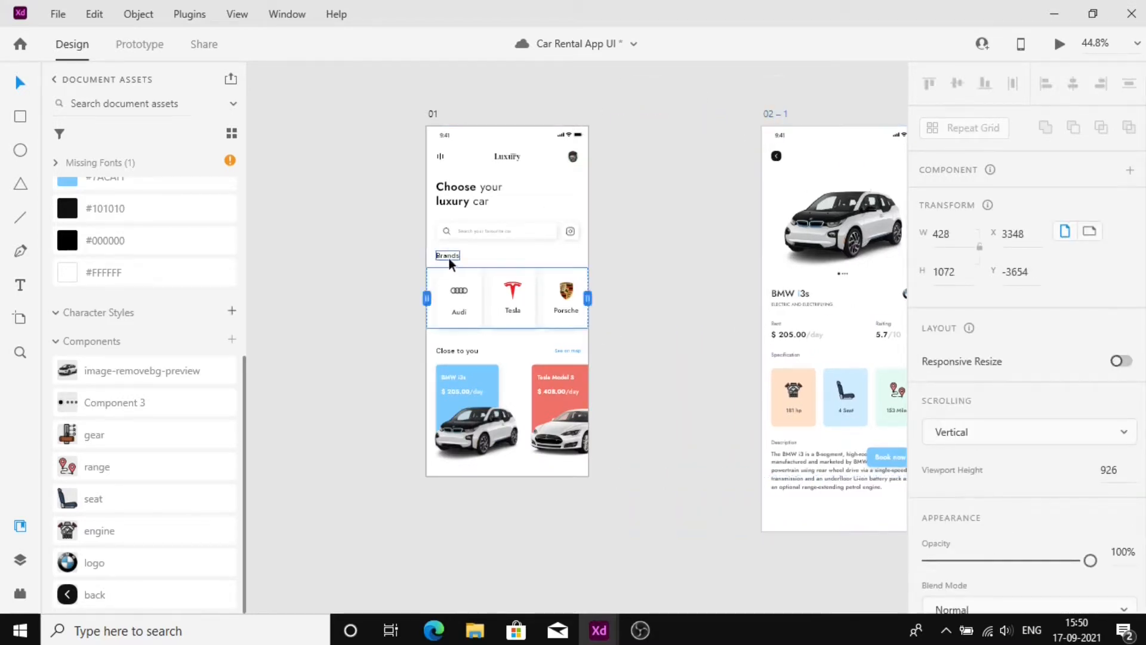
pyautogui.rightClick(448, 257)
pyautogui.click(528, 39)
pyautogui.click(830, 163)
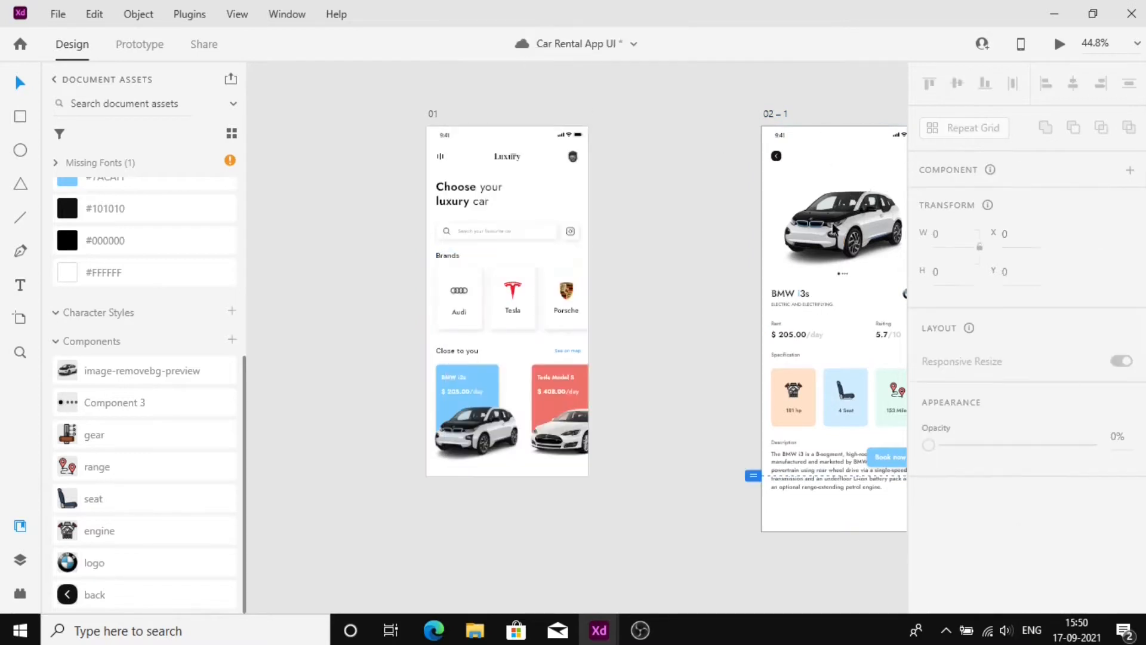
pyautogui.hotkey('ctrl', 'v')
pyautogui.moveTo(816, 256); pyautogui.dragTo(647, 256)
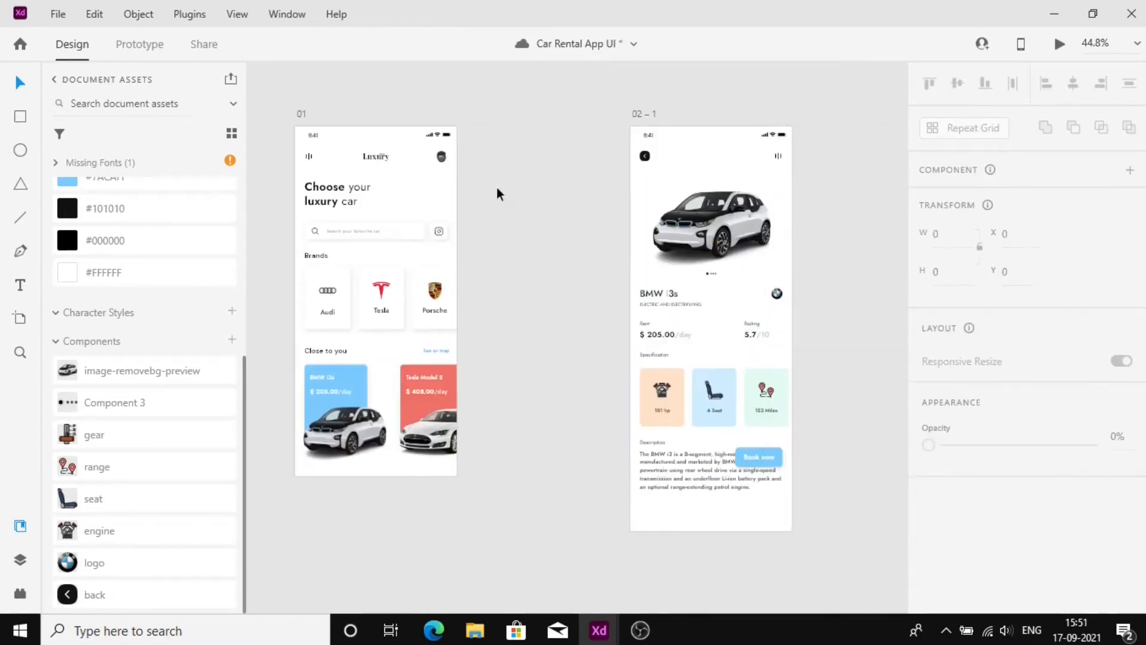
# Step: Copy the "Choose your luxury car" heading and search bar to the detail screen and park them above the artboard
pyautogui.moveTo(412, 205); pyautogui.dragTo(316, 231)
pyautogui.hotkey('ctrl', 'c')
pyautogui.click(709, 154)
pyautogui.hotkey('ctrl', 'v')
pyautogui.moveTo(693, 176); pyautogui.dragTo(693, 133)
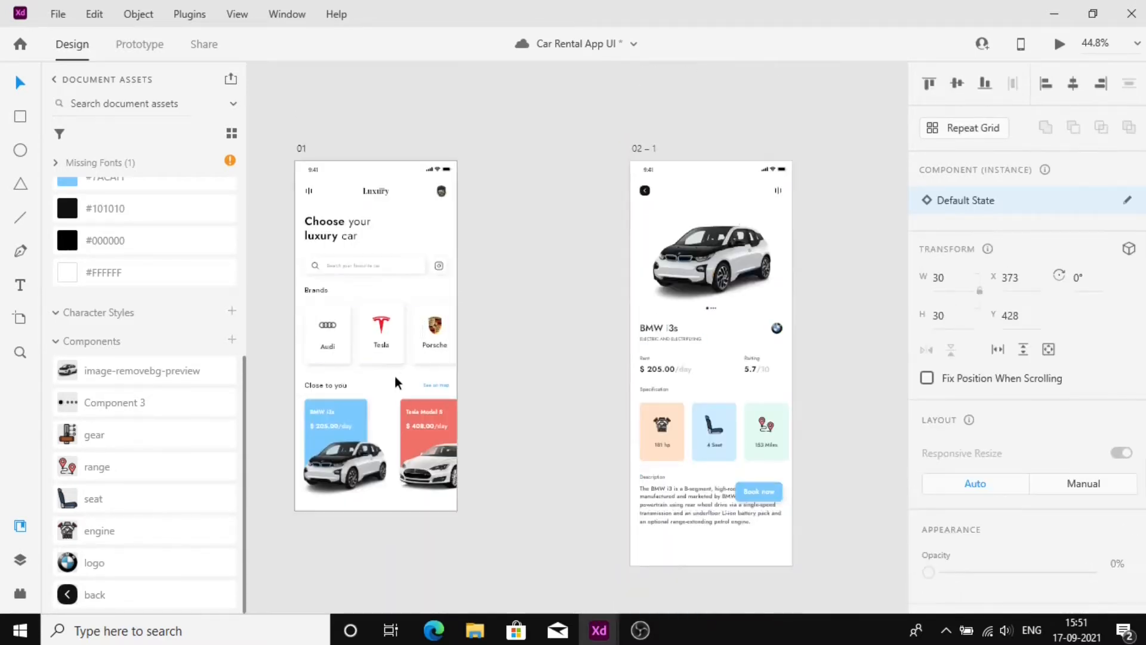
# Step: Put a copy of the BMW logo on the home screen over the Audi card, at X 38.8, Y 421.8, rotated to -223°
pyautogui.scroll(5, 359, 339)
pyautogui.moveTo(697, 310); pyautogui.dragTo(342, 305)
pyautogui.moveTo(325, 358); pyautogui.dragTo(352, 356)
pyautogui.hscroll(-2, 379, 332)
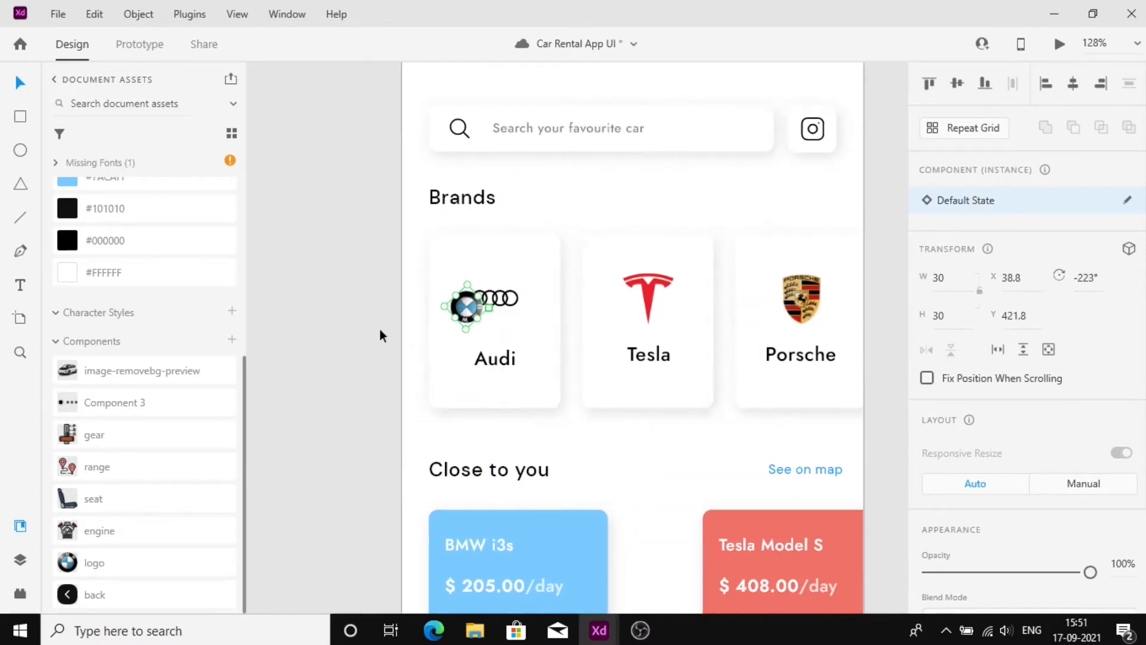
pyautogui.click(486, 305)
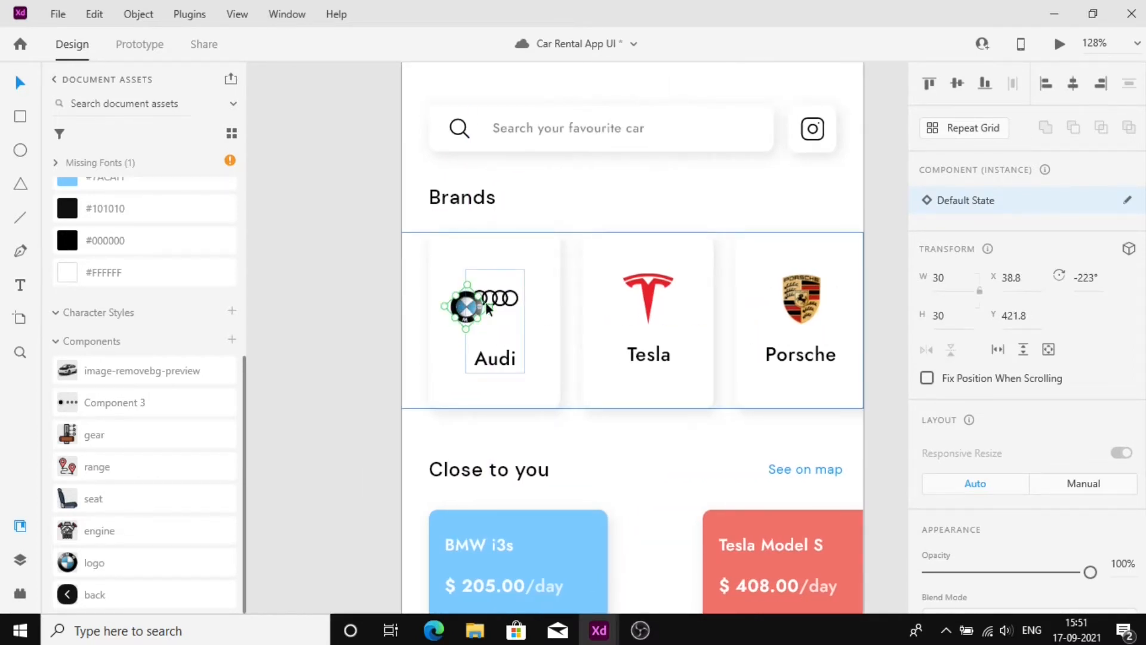
pyautogui.press('Delete')
# Step: Copy the BMW i3s image from the detail screen to the home screen and park it off the artboard's upper right side
pyautogui.scroll(-5, 598, 458)
pyautogui.hscroll(2, 598, 457)
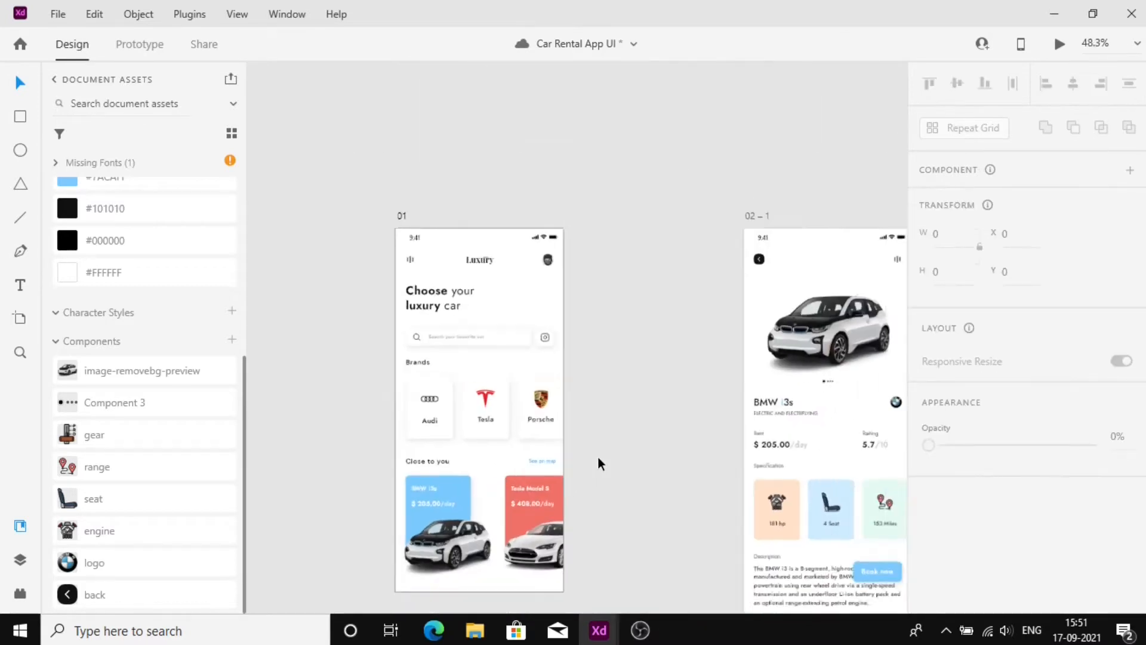
pyautogui.scroll(-1, 598, 457)
pyautogui.hscroll(1, 598, 458)
pyautogui.scroll(-2, 610, 502)
pyautogui.click(727, 290)
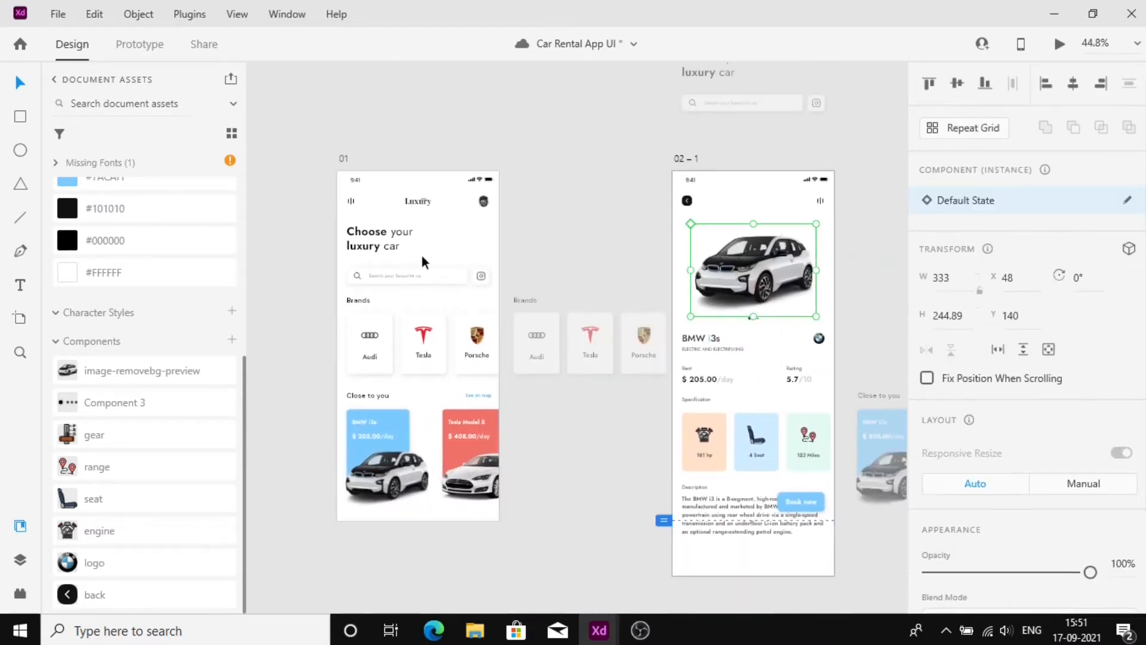
pyautogui.hotkey('ctrl', 'c')
pyautogui.hotkey('ctrl', 'v')
pyautogui.hscroll(-2, 472, 235)
pyautogui.moveTo(484, 270); pyautogui.dragTo(639, 183)
pyautogui.press('Delete')
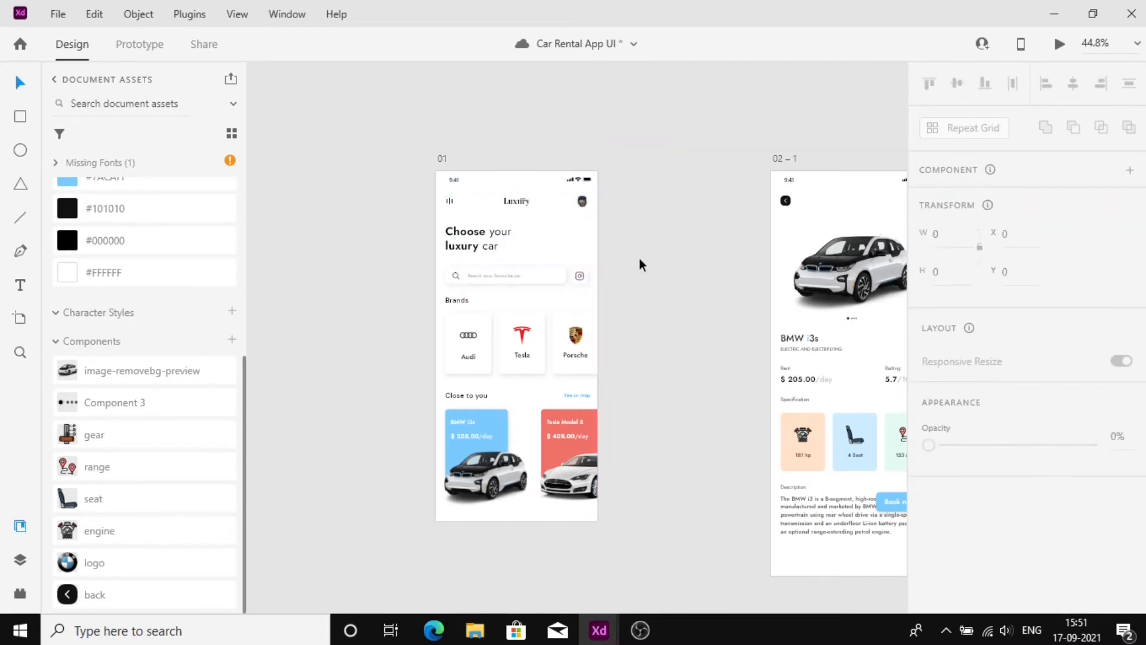
# Step: Copy the back button to the home screen and park it off the left edge at X -107.3, Y 59.7, rotated to -125°
pyautogui.hscroll(-1, 640, 260)
pyautogui.click(852, 201)
pyautogui.click(596, 229)
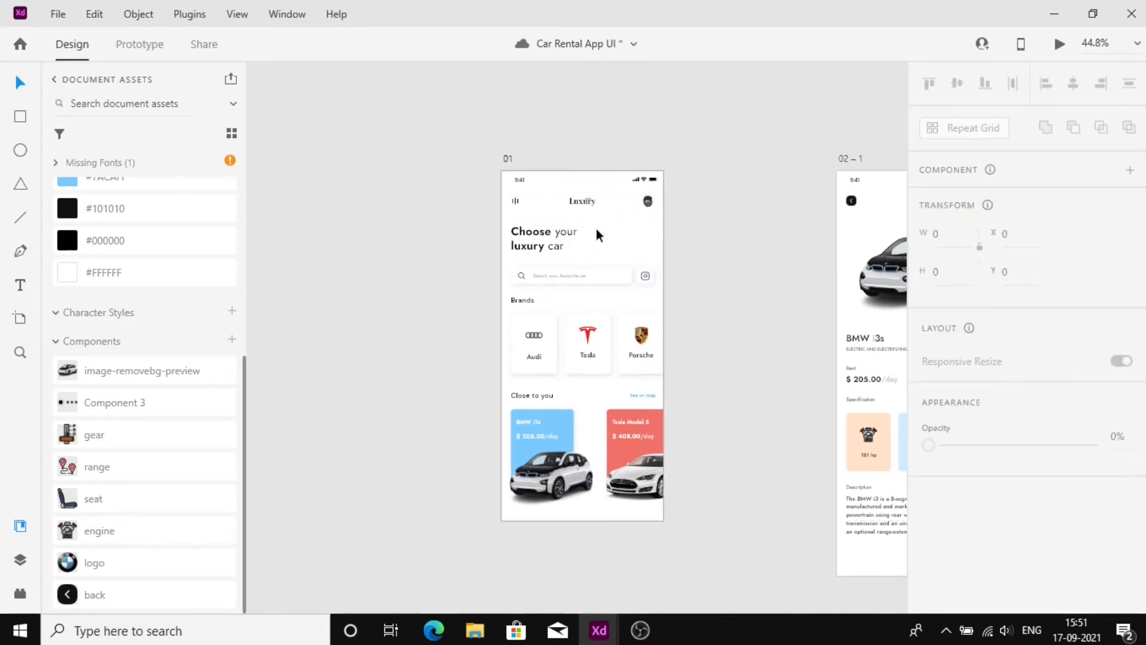
pyautogui.hotkey('ctrl', 'z')
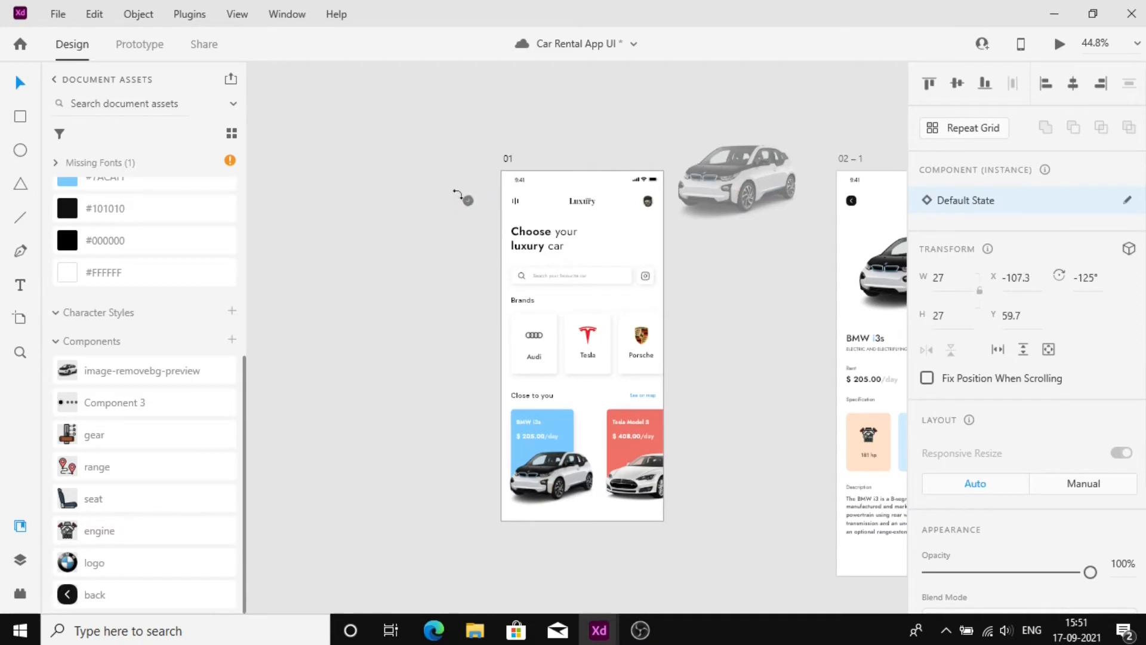
pyautogui.press('Delete')
# Step: In Prototype mode, link the blue BMW i3s card to artboard 02 – 1 and the back button to artboard 01
pyautogui.scroll(-1, 462, 248)
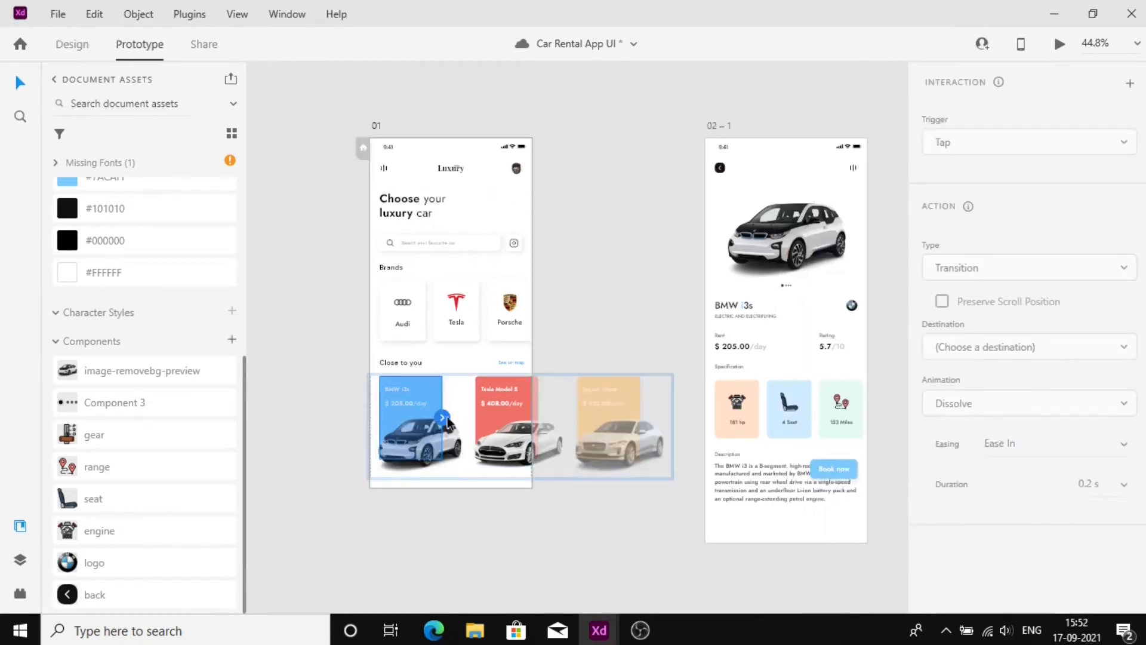
pyautogui.moveTo(441, 417); pyautogui.dragTo(758, 256)
pyautogui.click(720, 168)
pyautogui.moveTo(725, 168); pyautogui.dragTo(507, 221)
pyautogui.click(672, 131)
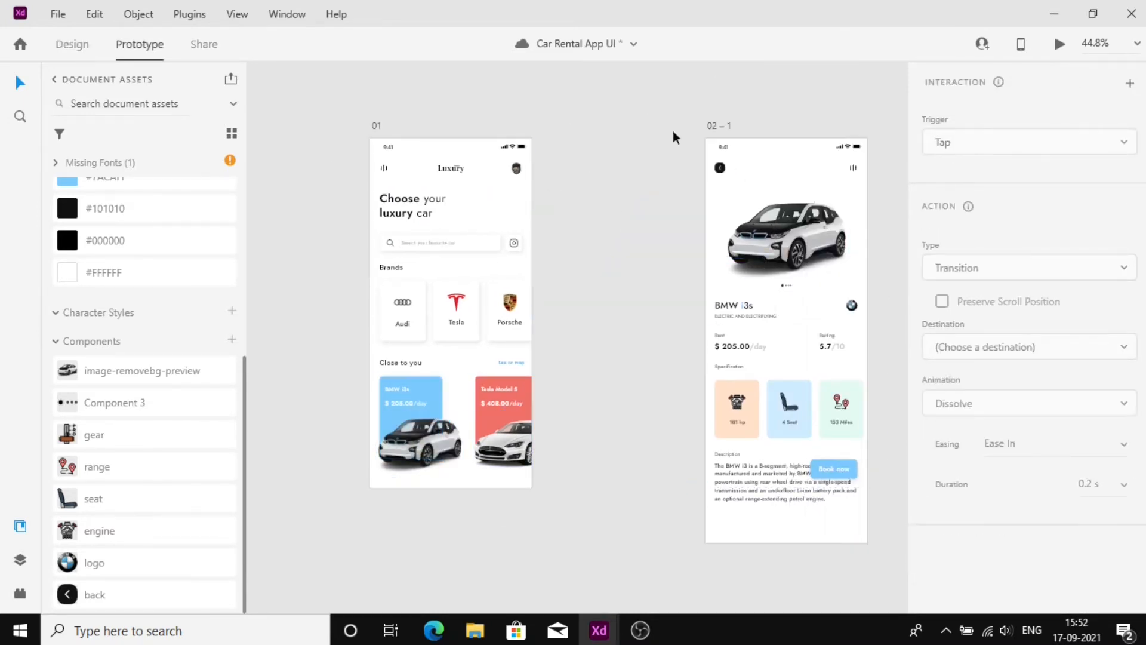
# Step: Move artboard 02 – 1 closer to artboard 01 and make artboard 01 the flow start, named "Flow 1"
pyautogui.moveTo(719, 126); pyautogui.dragTo(584, 127)
pyautogui.click(342, 142)
pyautogui.click(377, 127)
pyautogui.click(363, 148)
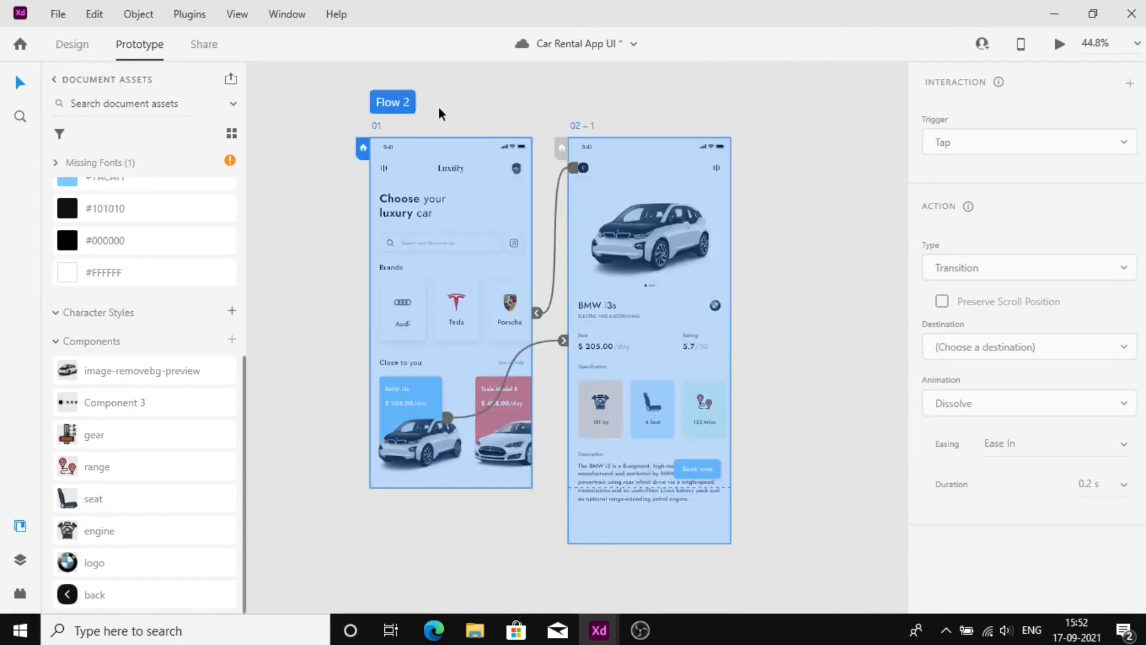
pyautogui.doubleClick(408, 103)
pyautogui.press('BackSpace')
pyautogui.write('1')
pyautogui.press('Return')
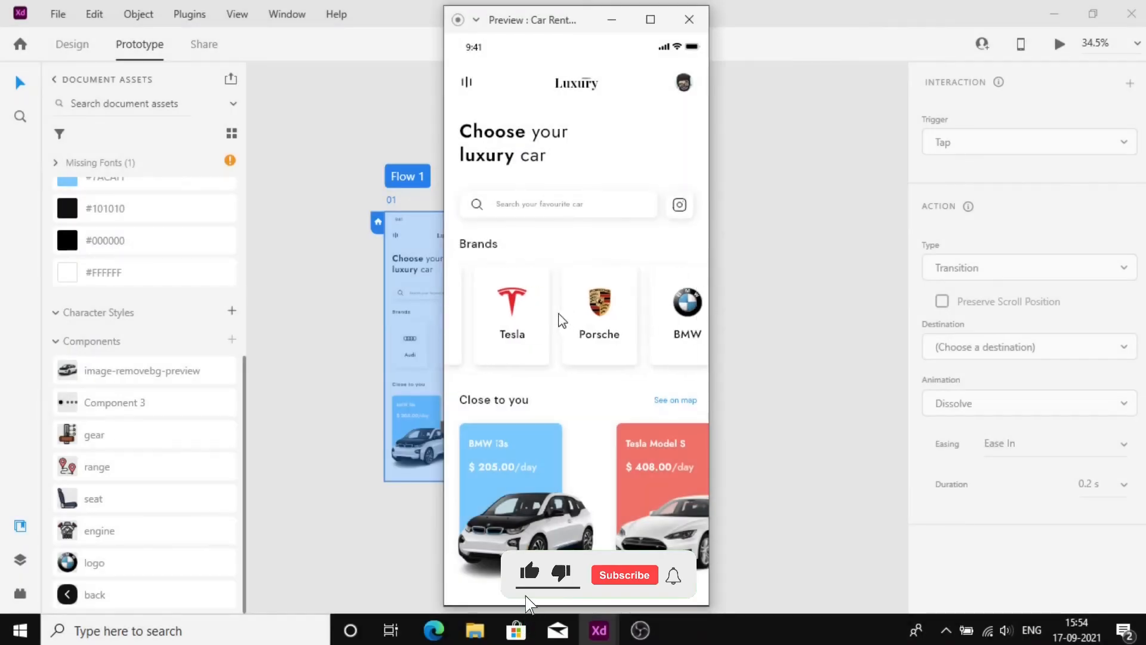
# Step: Preview the prototype by swiping the brand and car cards, opening the BMW i3s card and scrolling its detail screen
pyautogui.moveTo(558, 313); pyautogui.dragTo(640, 327)
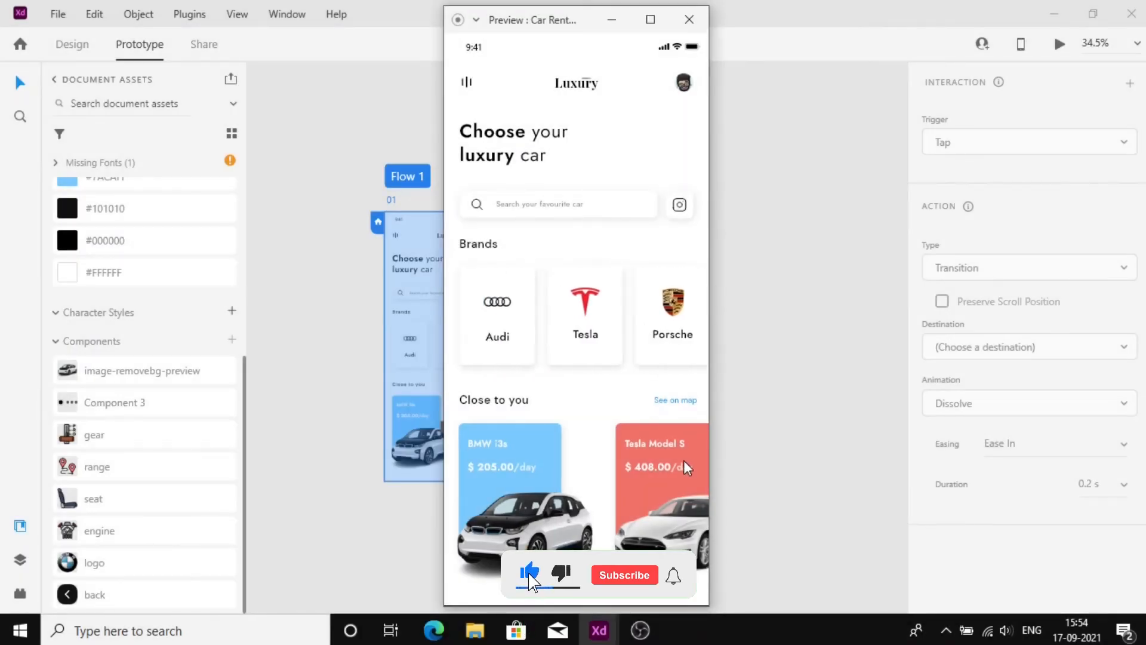
pyautogui.moveTo(683, 460)
pyautogui.mouseDown()
pyautogui.moveTo(456, 442)
pyautogui.moveTo(696, 467)
pyautogui.mouseUp()
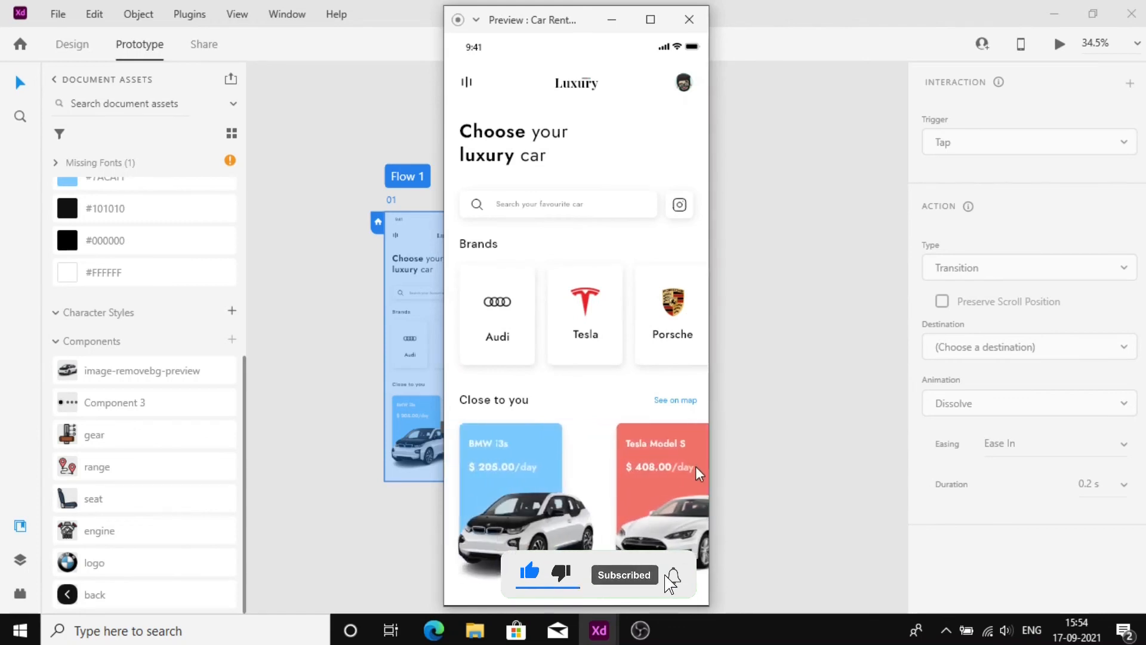
pyautogui.click(536, 485)
pyautogui.scroll(-2, 572, 452)
pyautogui.scroll(2, 572, 452)
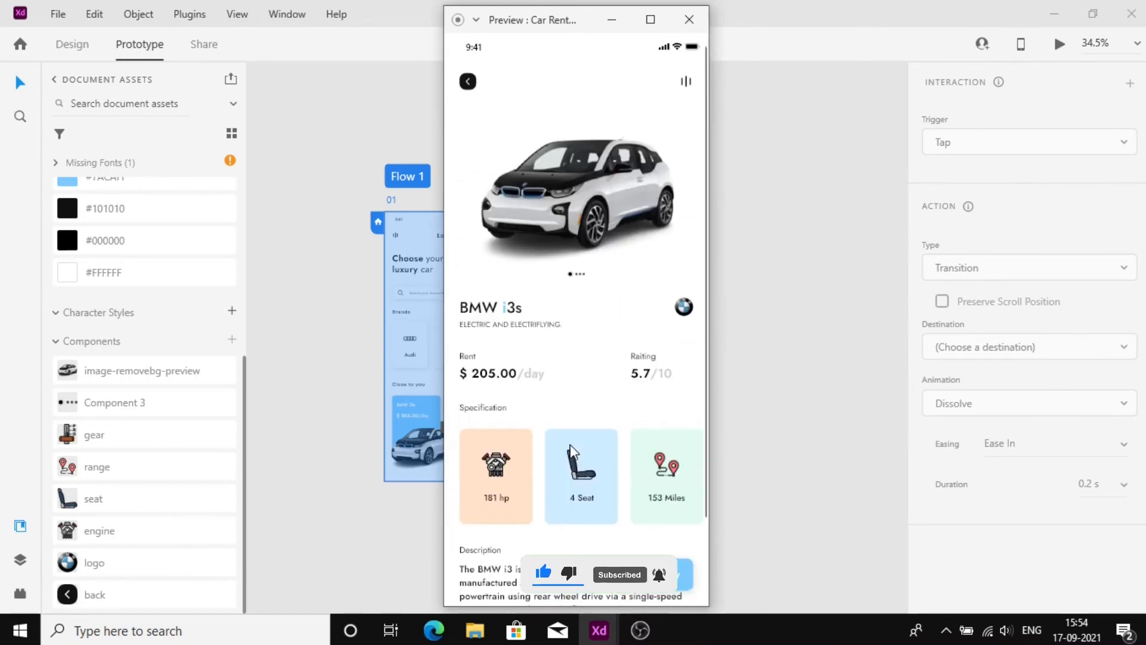